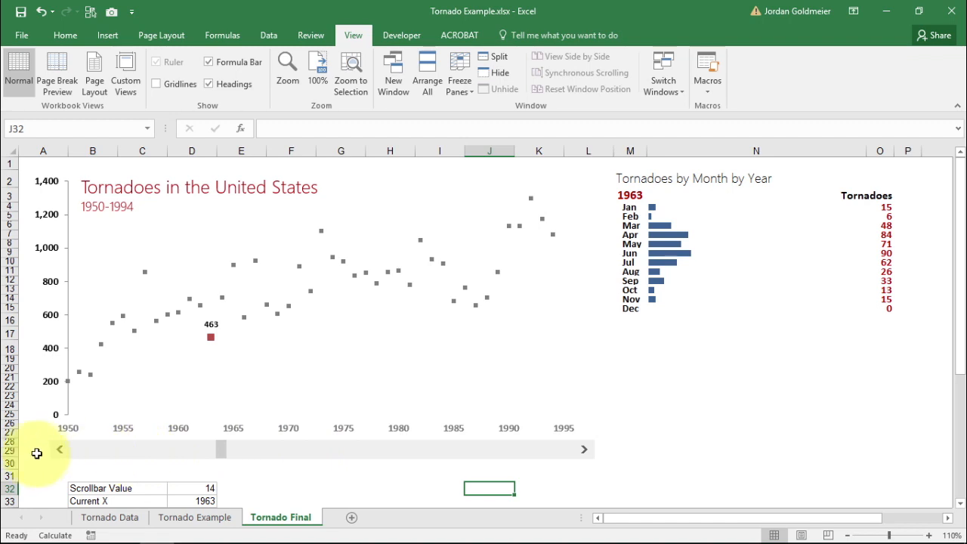
Try the scroll bar beneath the finished tornado chart, moving the highlighted year to 1959 and to 1969
left_click(58, 452)
left_click(58, 452)
left_click(58, 452)
left_click(58, 452)
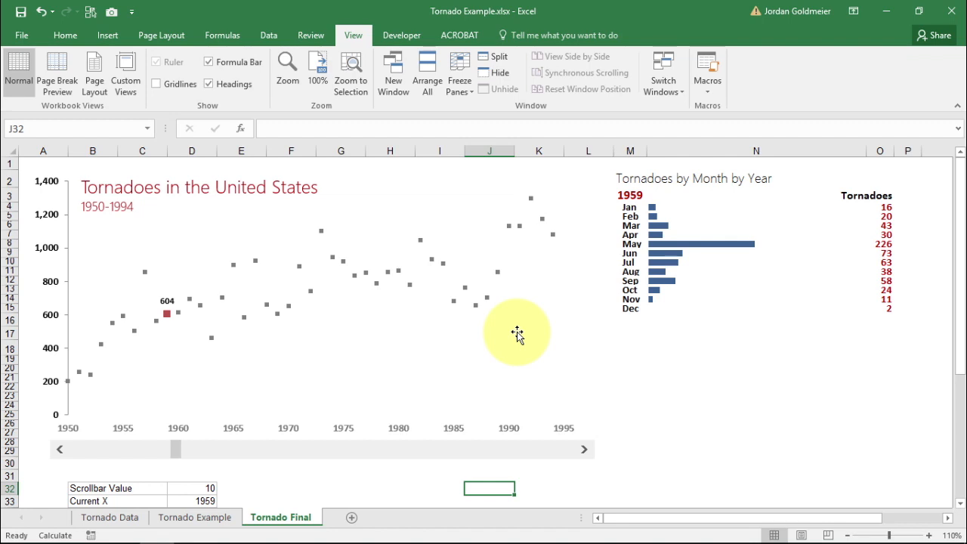
left_click(221, 449)
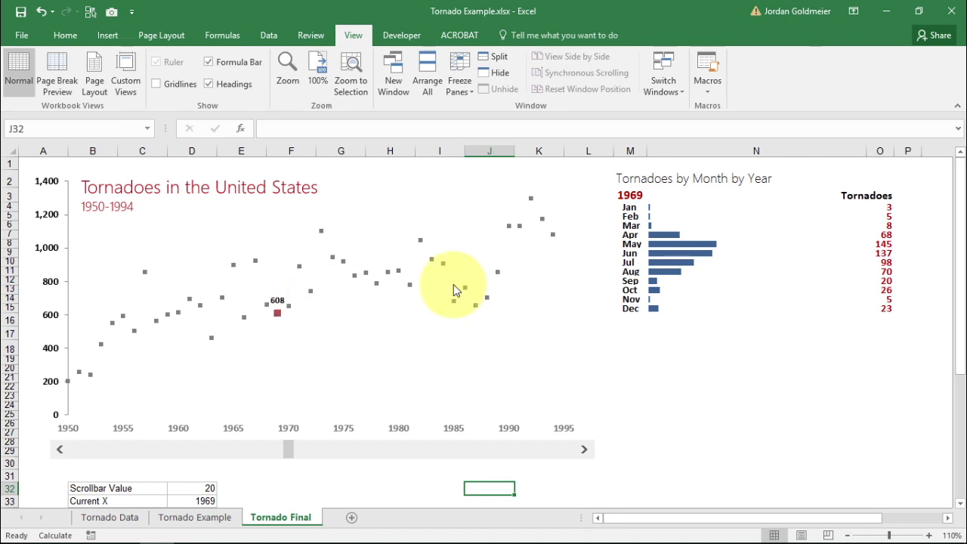
Inspect the formulas behind the year heading, monthly tornado counts and in-cell bars, and move the highlighted year to 1974
left_click(631, 195)
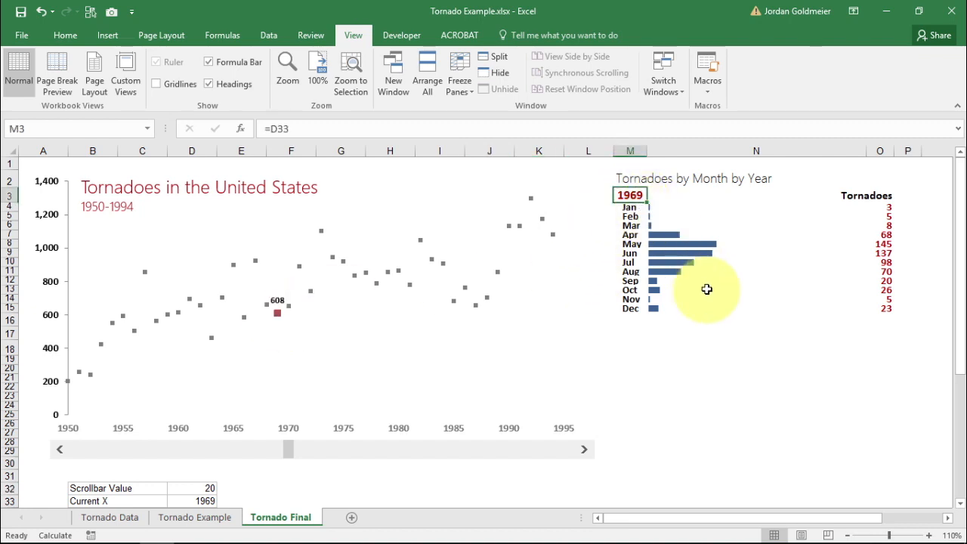
left_click(882, 206)
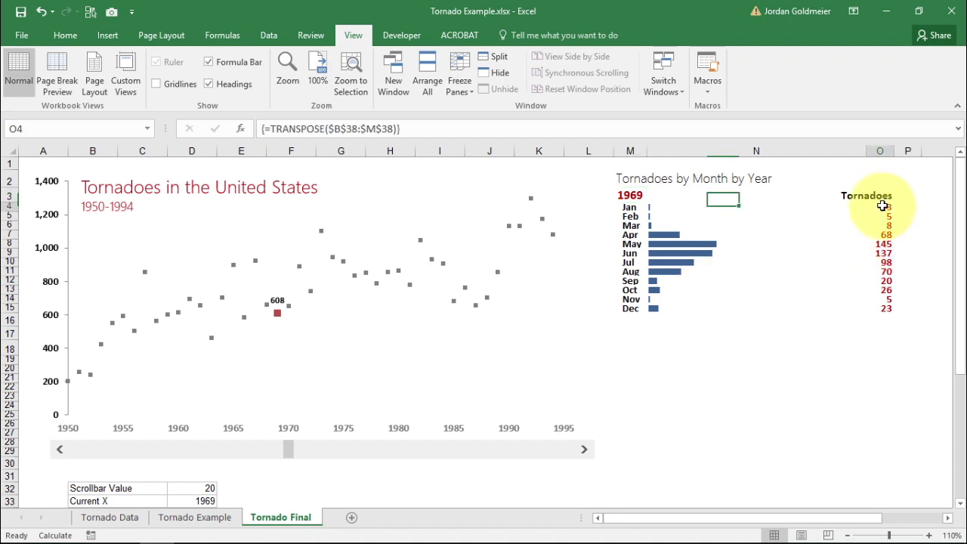
left_click_drag(882, 206, 885, 307)
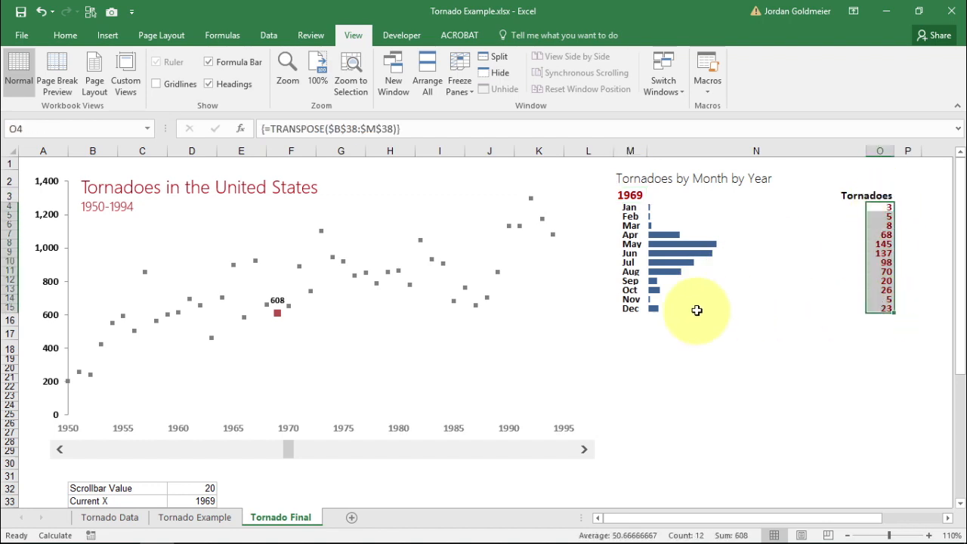
left_click_drag(697, 309, 680, 209)
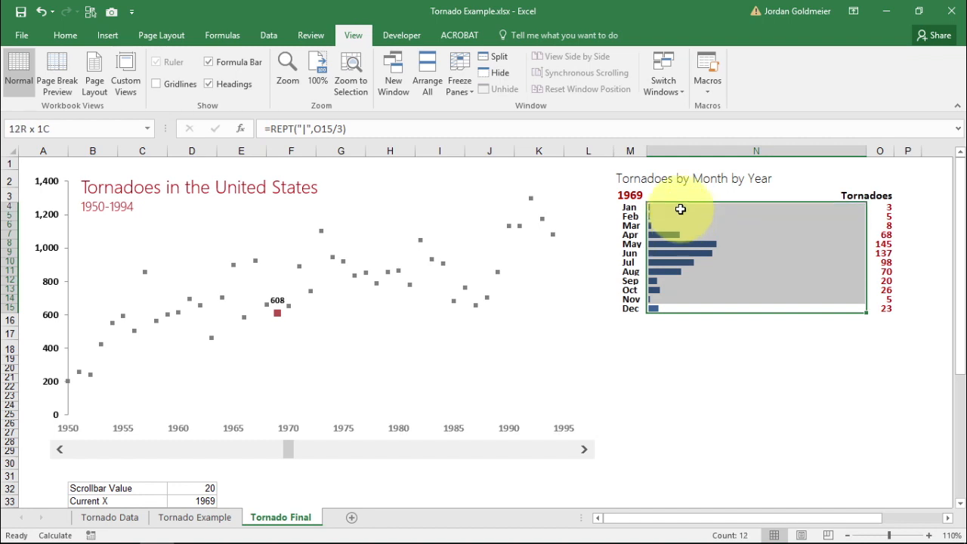
left_click(678, 245)
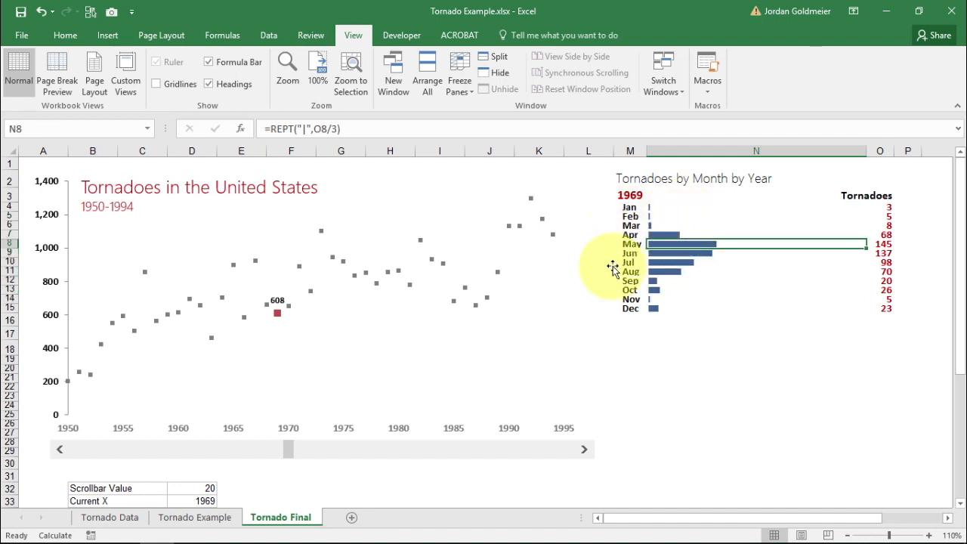
left_click(196, 451)
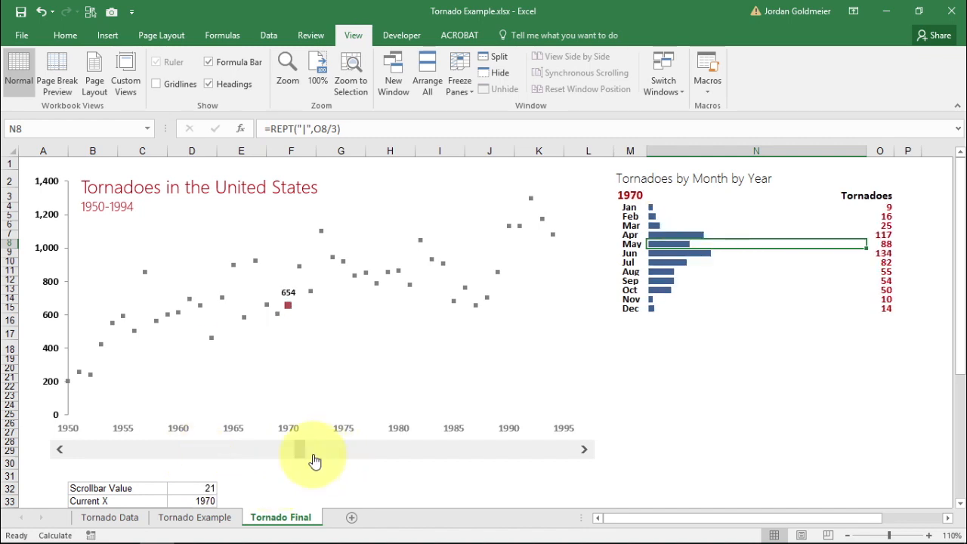
left_click_drag(298, 452, 344, 454)
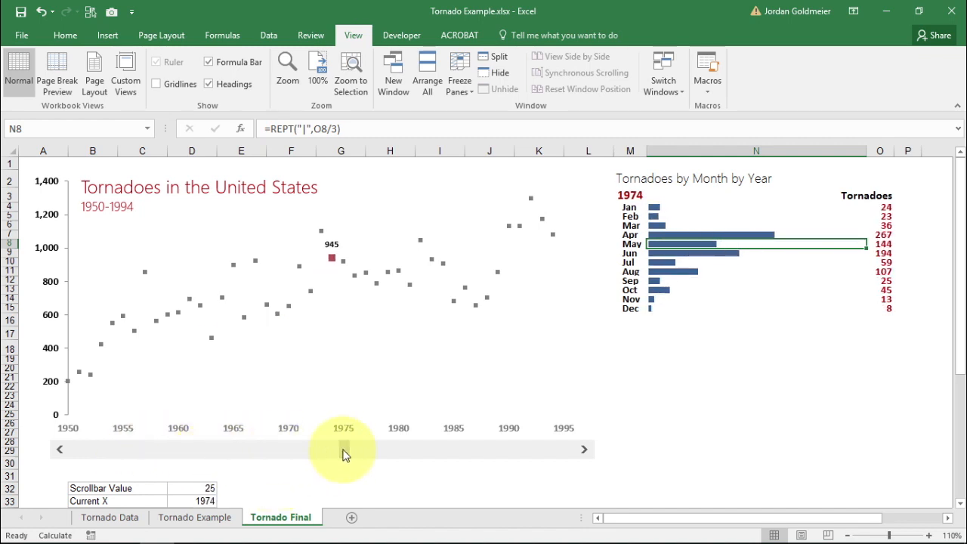
On the Tornado Example sheet, insert a horizontal Scroll Bar form control directly beneath the chart's year axis, spanning 1950 to 1995
left_click(181, 519)
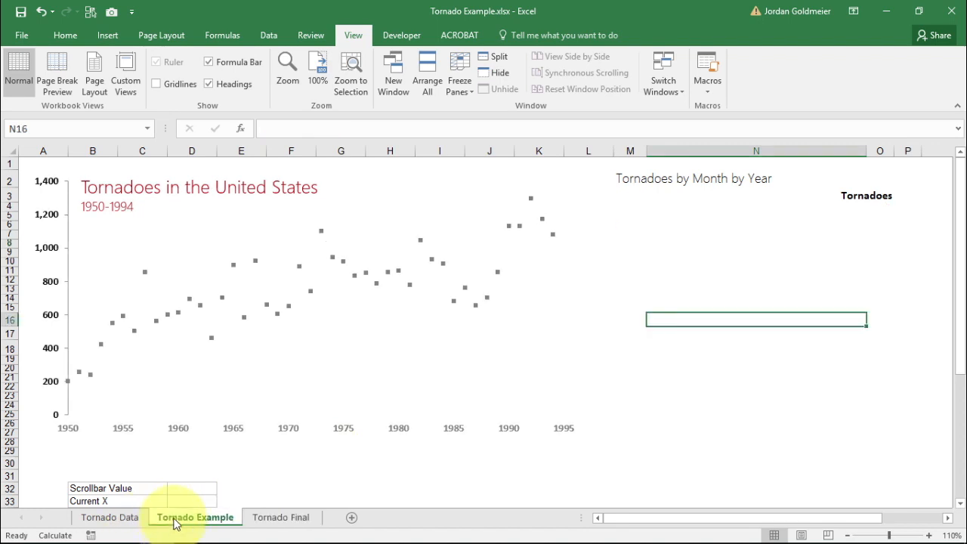
left_click(653, 465)
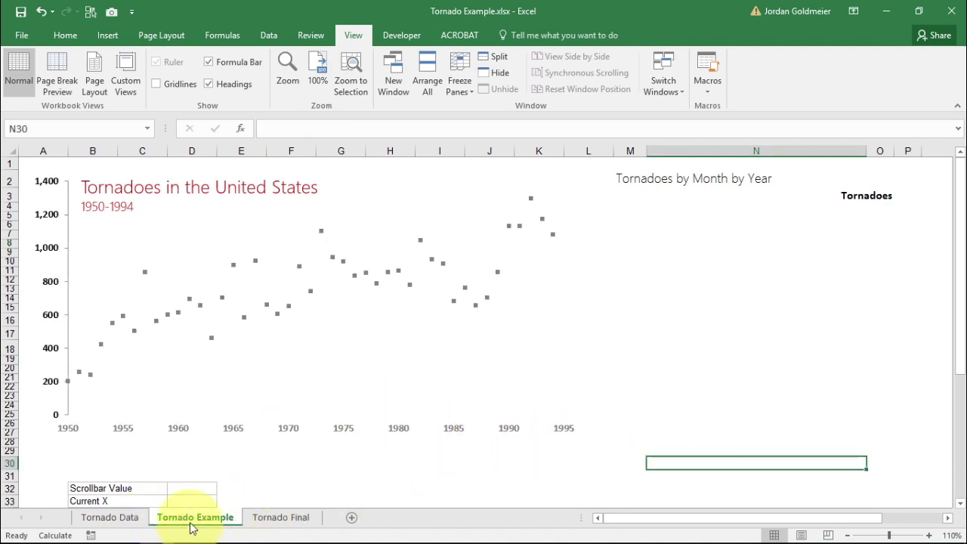
scroll(343, 478, "down", 1)
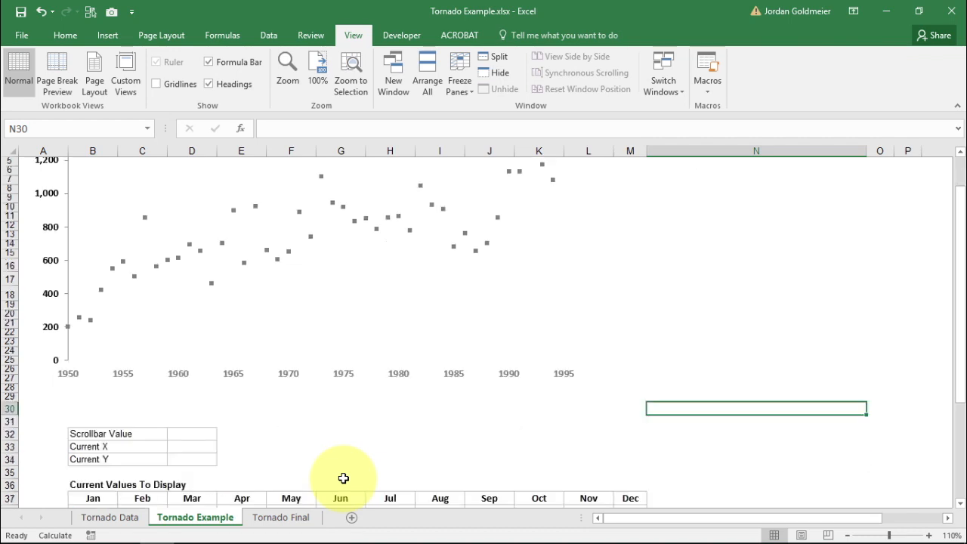
scroll(343, 478, "up", 1)
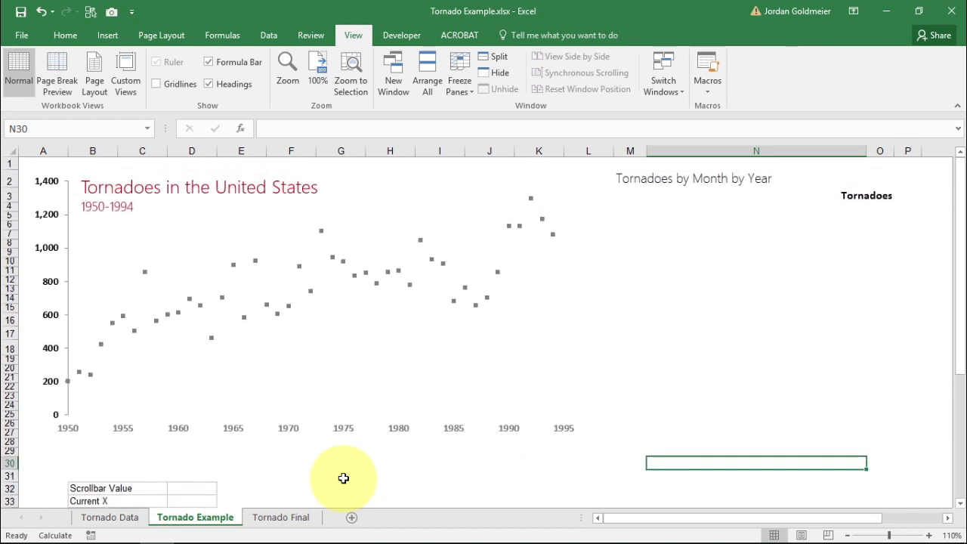
left_click(401, 35)
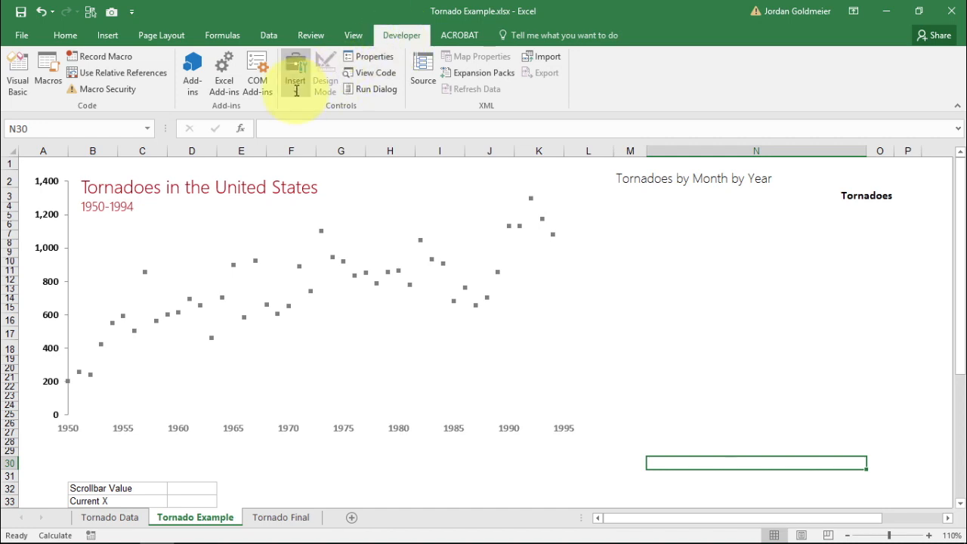
left_click(296, 90)
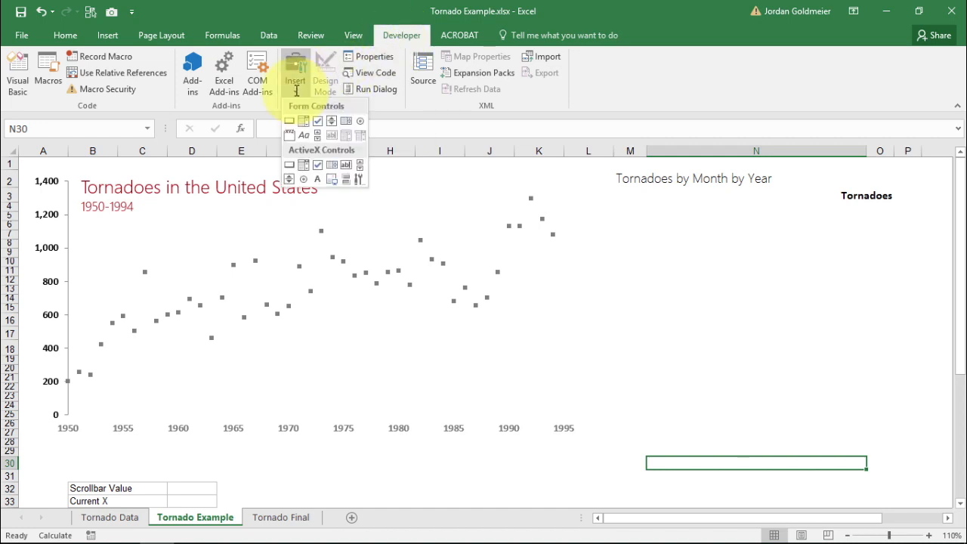
left_click(317, 135)
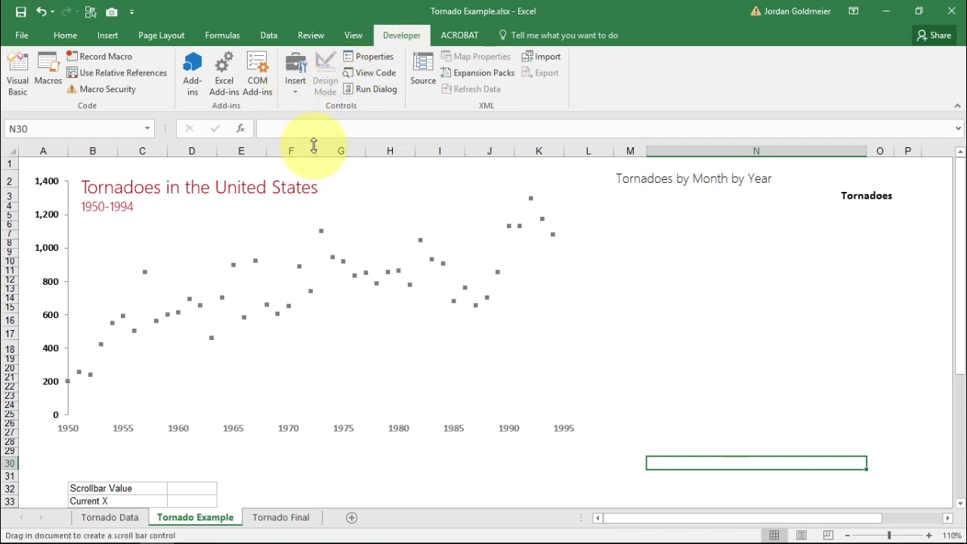
mouse_move(68, 440)
left_mouse_down()
mouse_move(242, 458)
mouse_move(225, 461)
mouse_move(101, 452)
mouse_move(231, 447)
mouse_move(564, 465)
mouse_move(570, 451)
left_mouse_up()
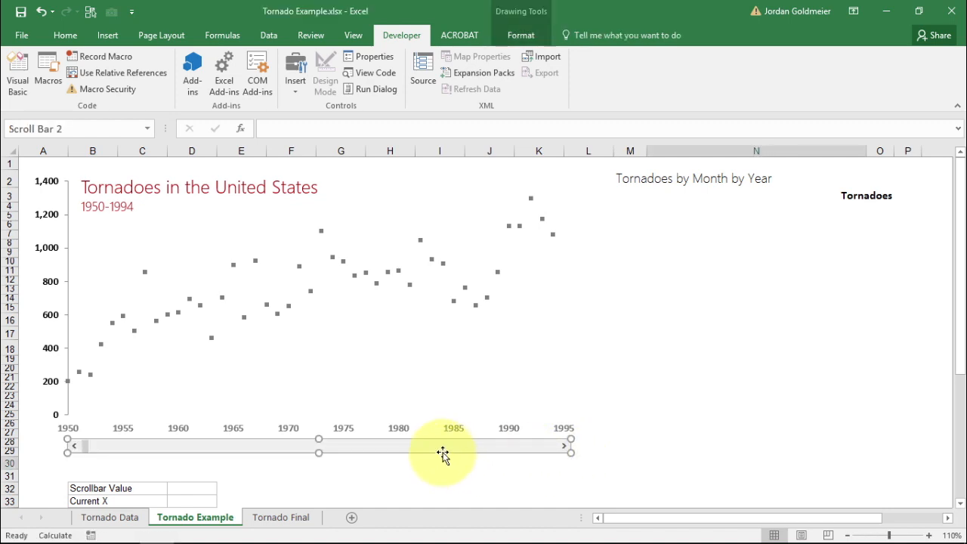
left_click_drag(443, 447, 438, 446)
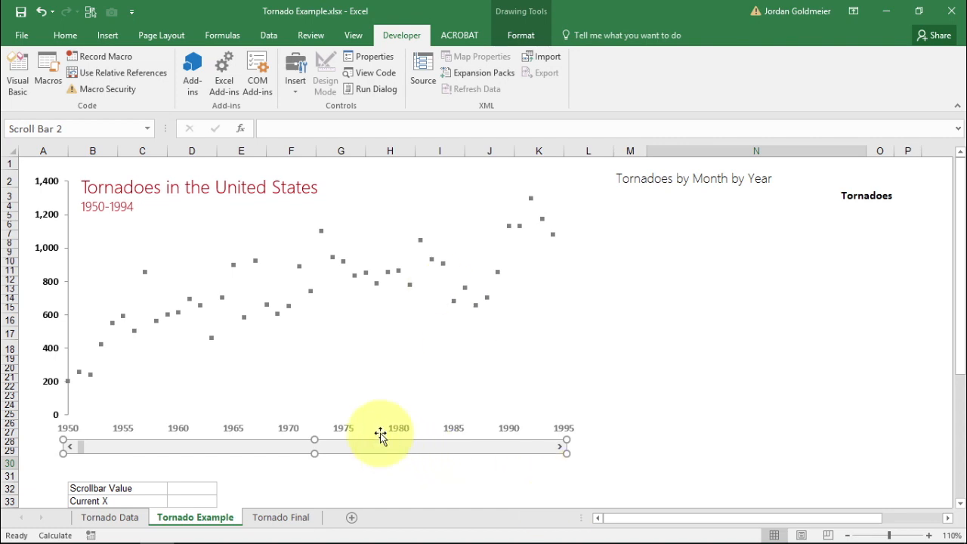
Link the new scroll bar to the Scrollbar Value cell with the reference =$D$32
scroll(361, 414, "down", 2)
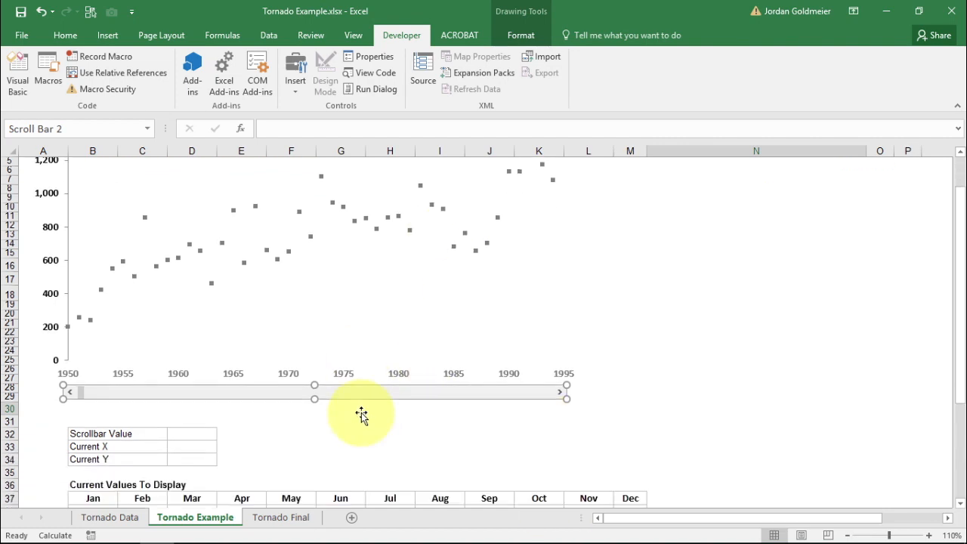
scroll(361, 414, "up", 1)
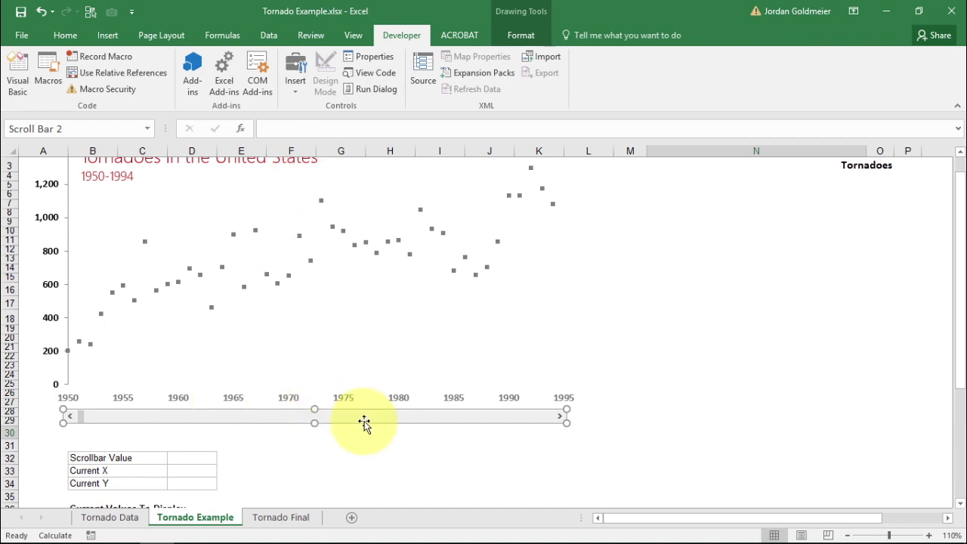
left_click(291, 127)
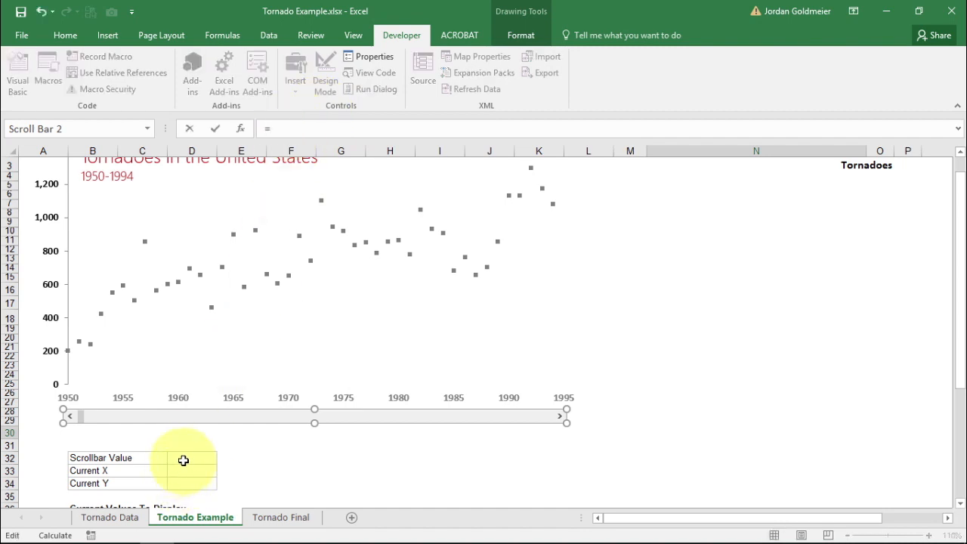
left_click(183, 461)
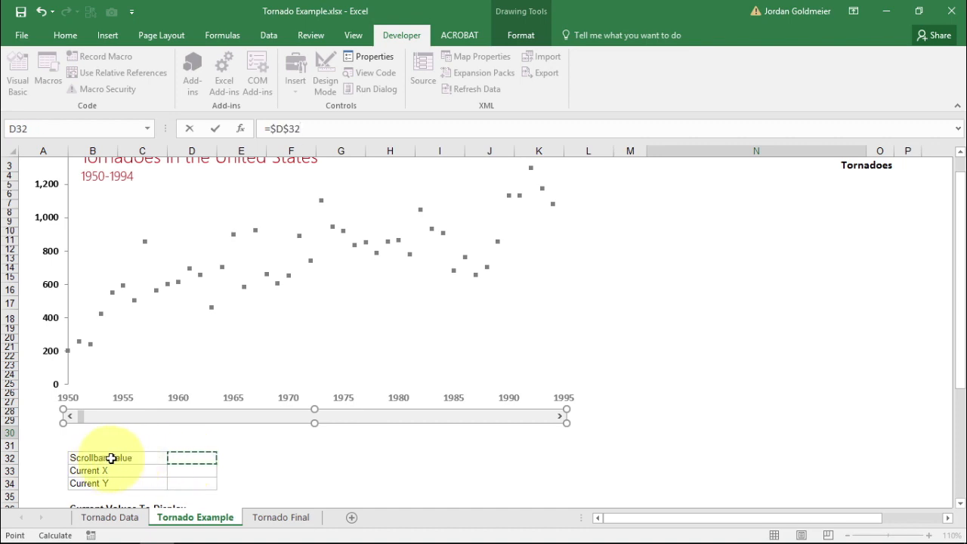
key("Return")
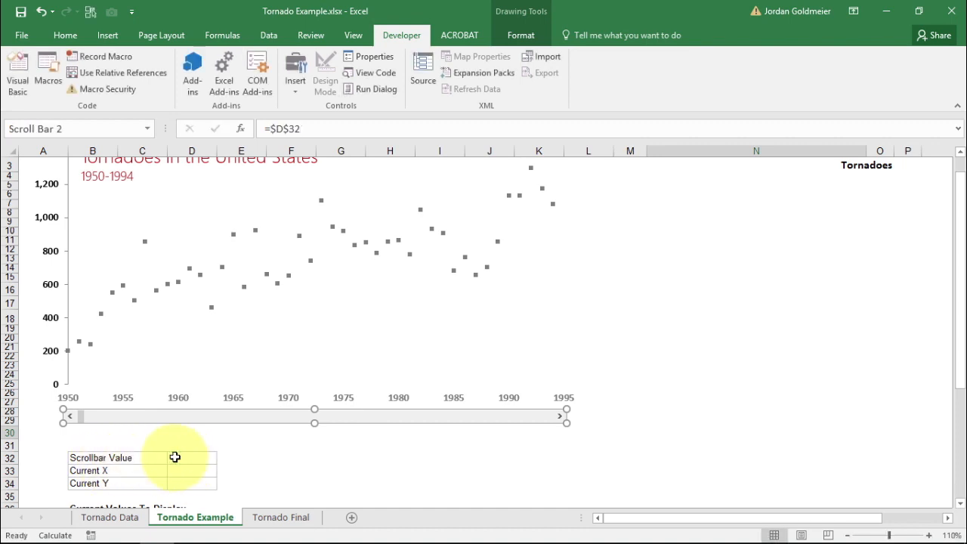
left_click(249, 445)
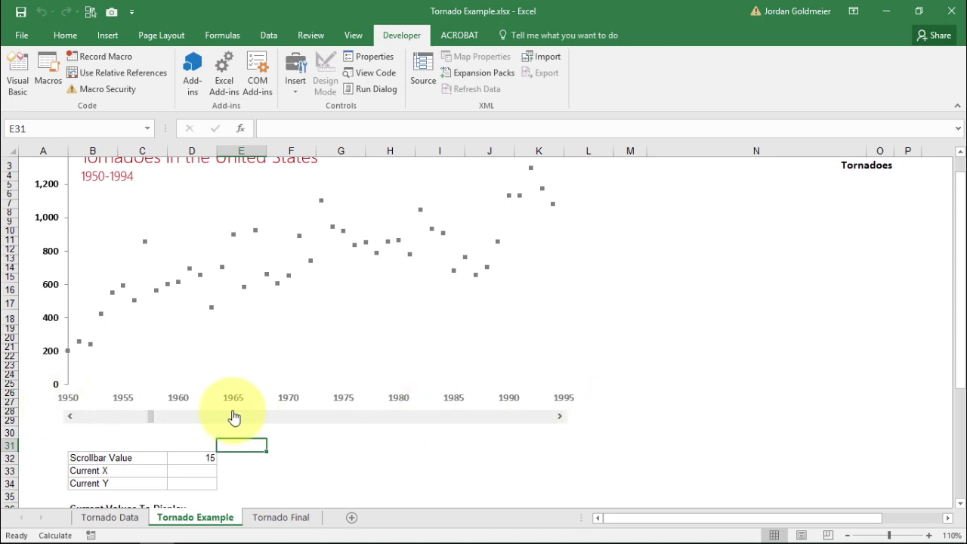
Test the linked scroll bar against the Tornado Data year list and set its value to 2
left_click_drag(154, 418, 135, 417)
left_click(109, 518)
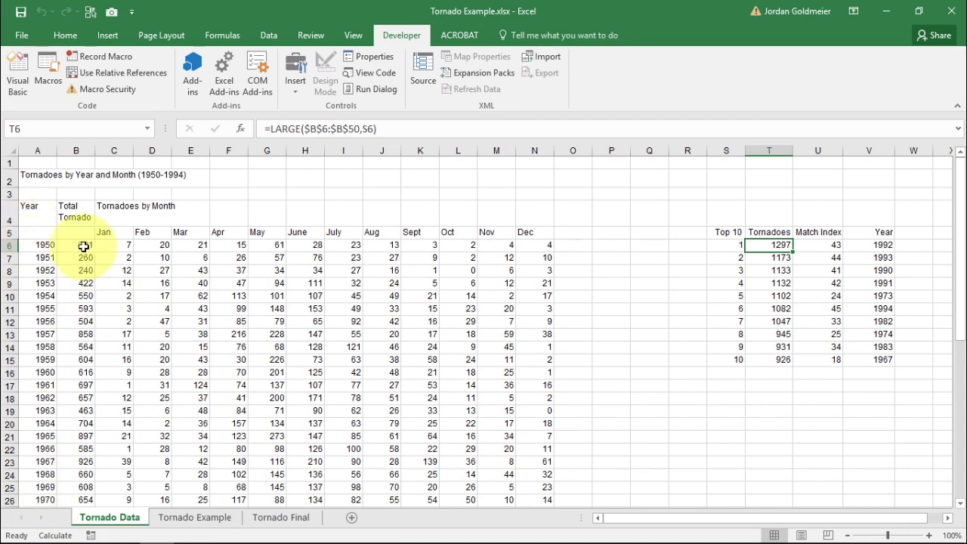
left_click(193, 519)
left_click(107, 417)
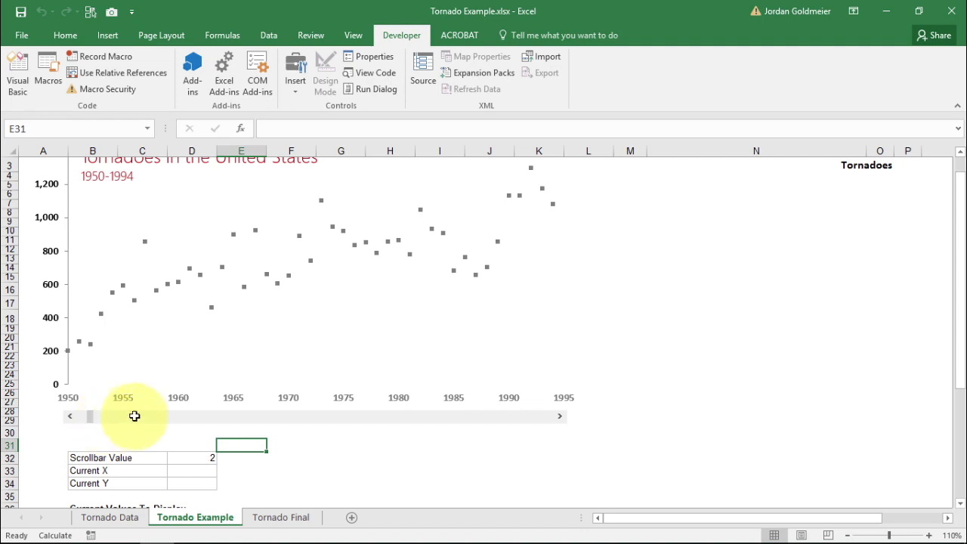
left_click(92, 416)
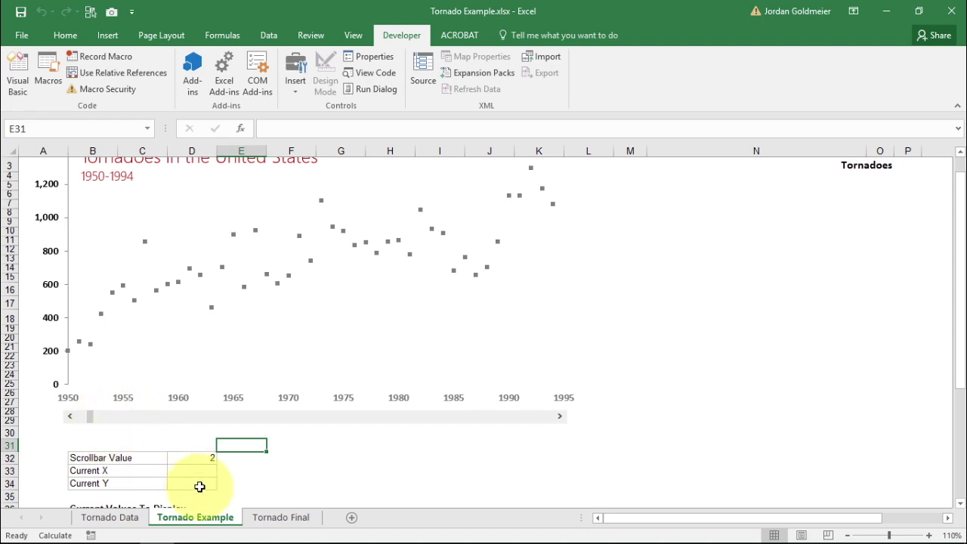
Compare the first year rows on the Tornado Data sheet with the matching points on the Tornado Example chart
left_click(114, 518)
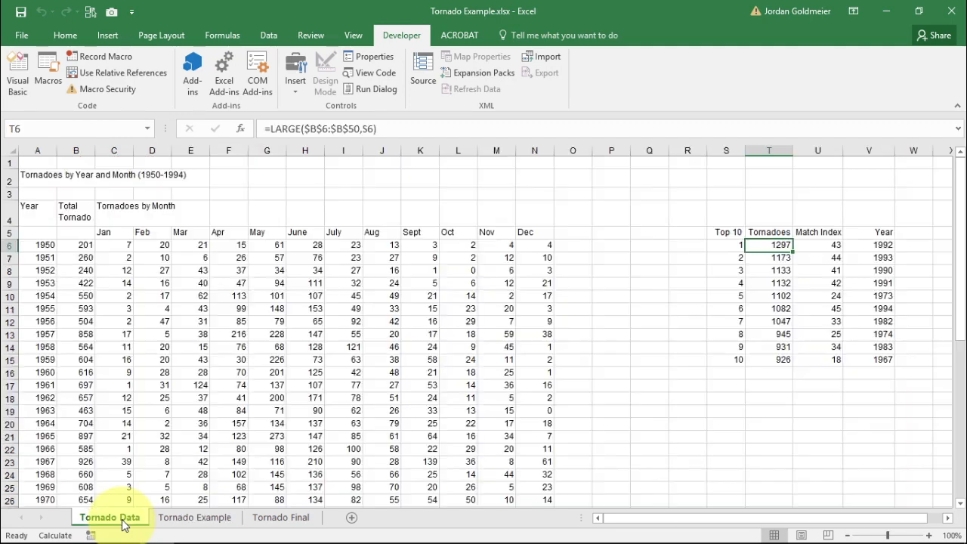
left_click(180, 519)
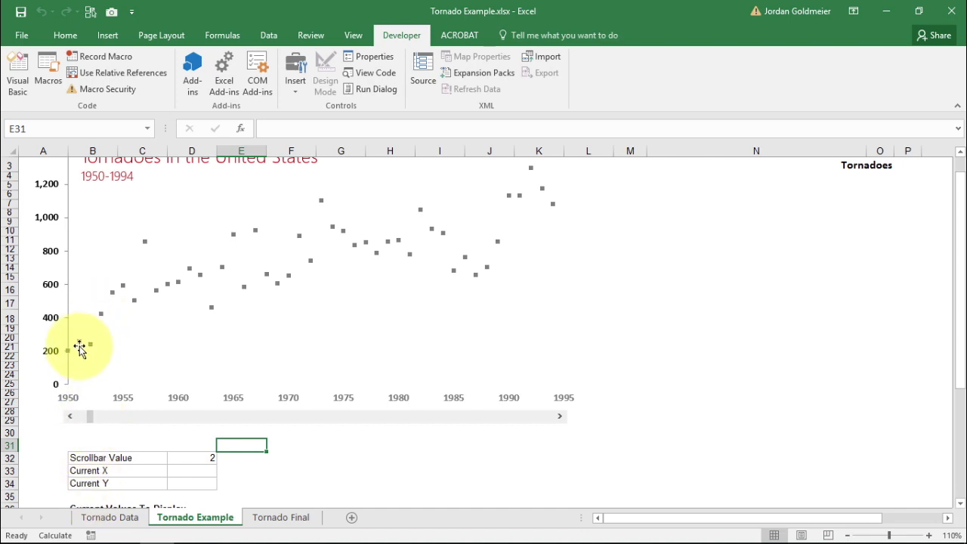
left_click(110, 518)
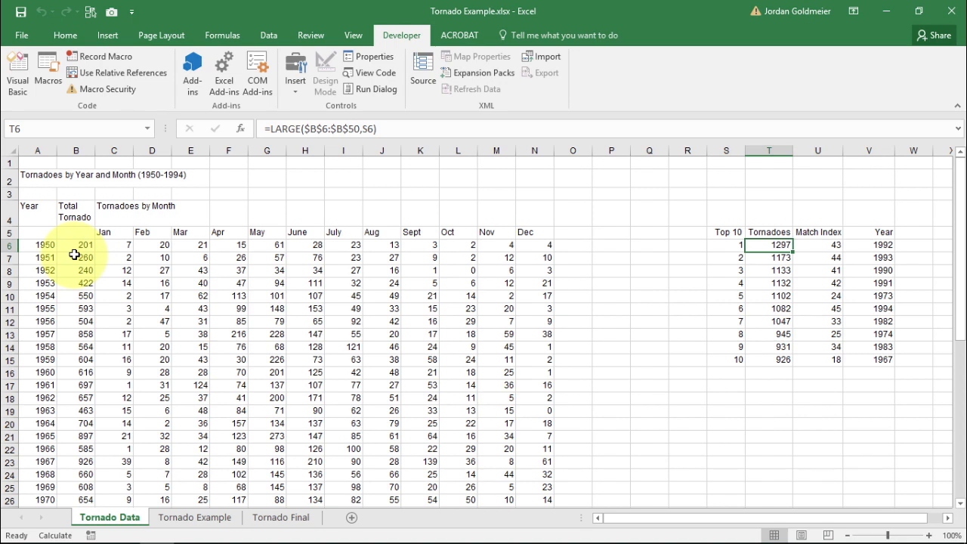
In the Current X cell D33 on Tornado Example, enter =INDEX('Tornado Data'!$A$6:$A$50,'Tornado Example'!D32) and advance the scroll bar to 12
left_click(187, 521)
left_click(203, 470)
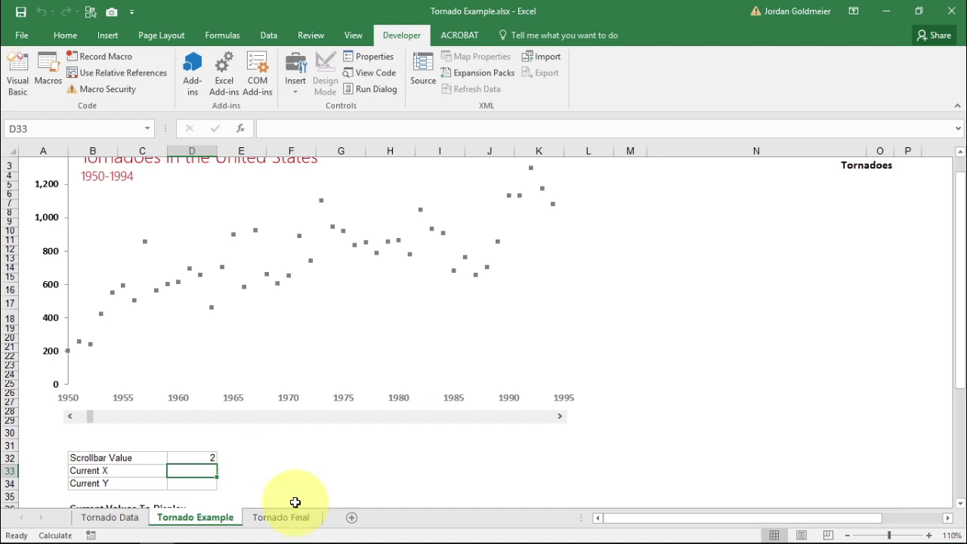
type("=index")
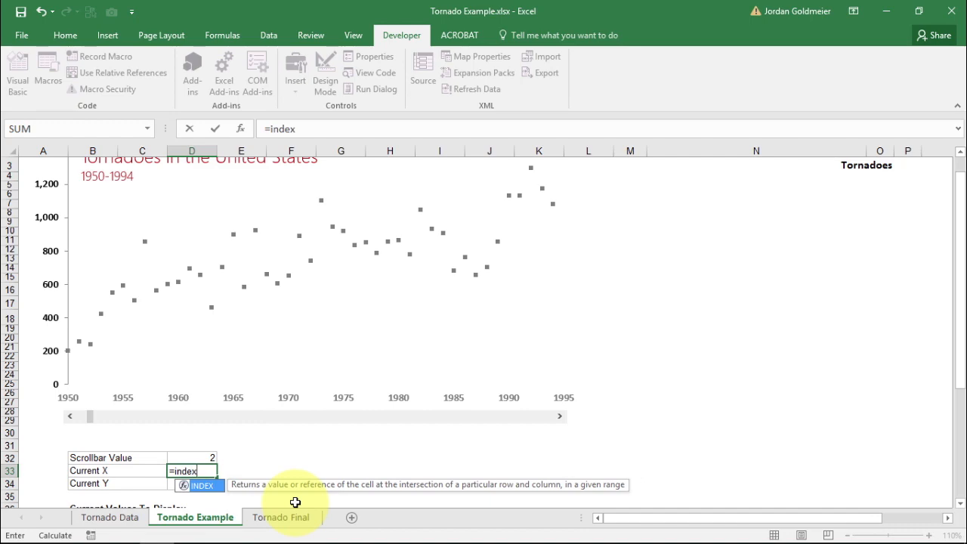
type("(")
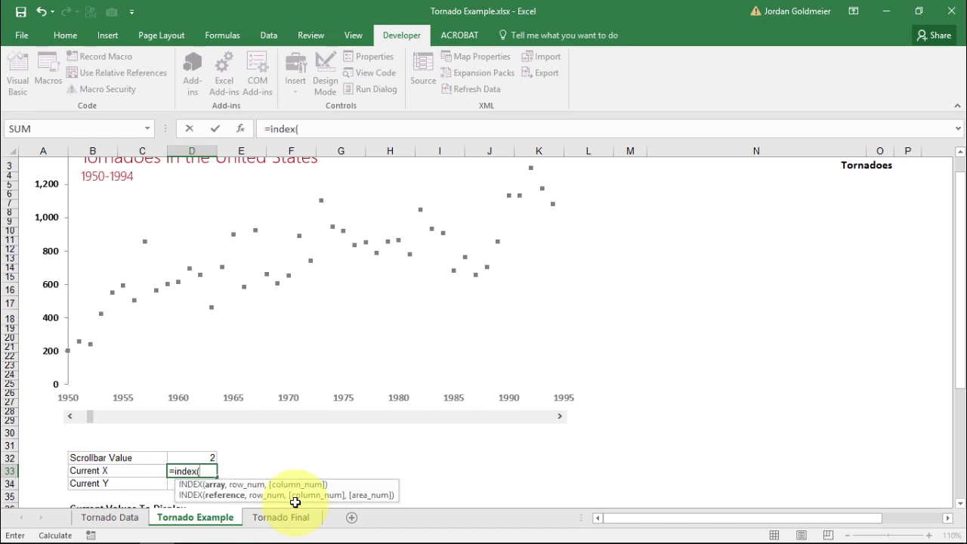
left_click(115, 517)
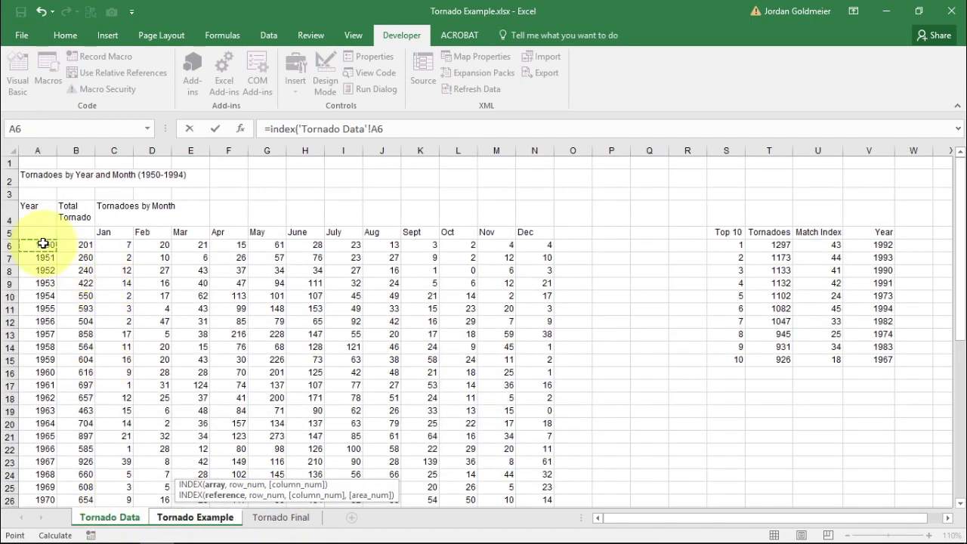
left_click_drag(43, 244, 173, 495)
scroll(143, 351, "up", 8)
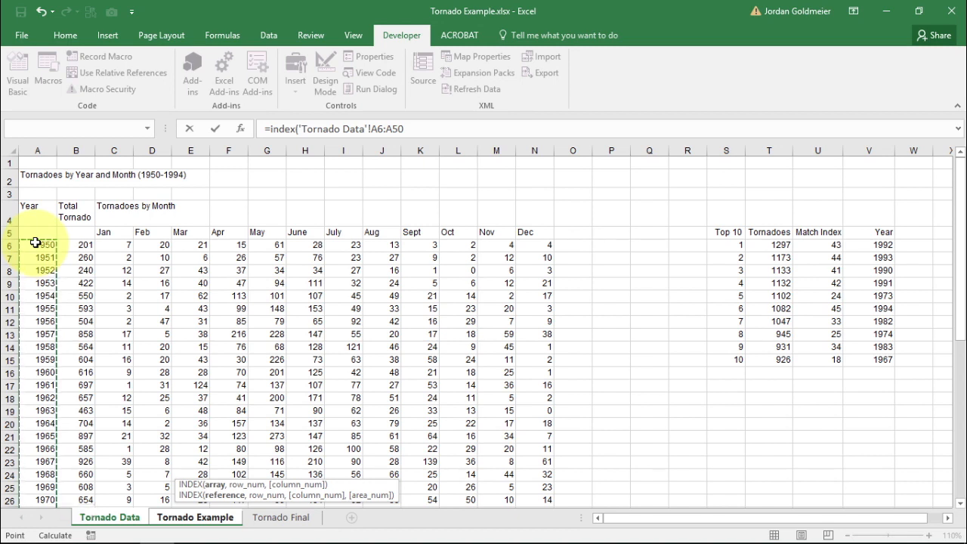
key("F4")
type(",")
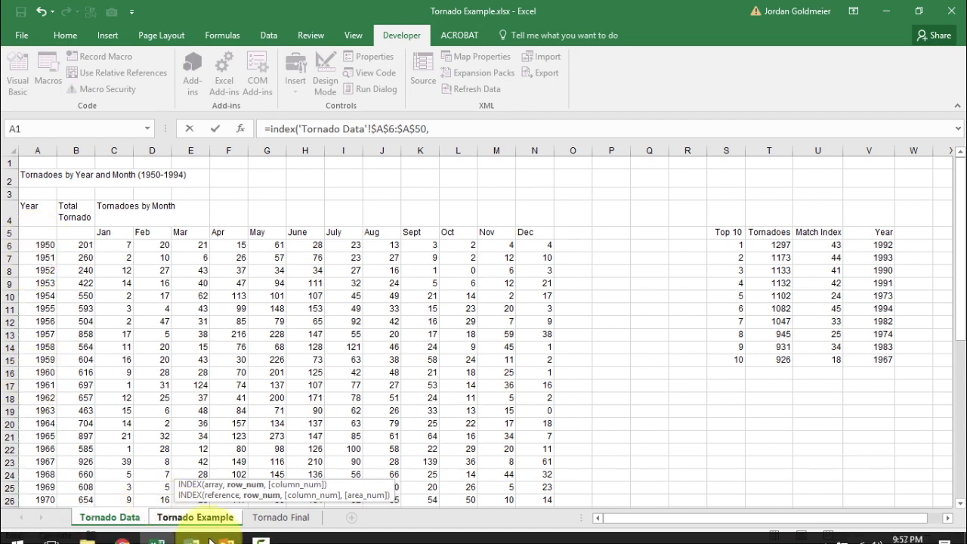
left_click(174, 517)
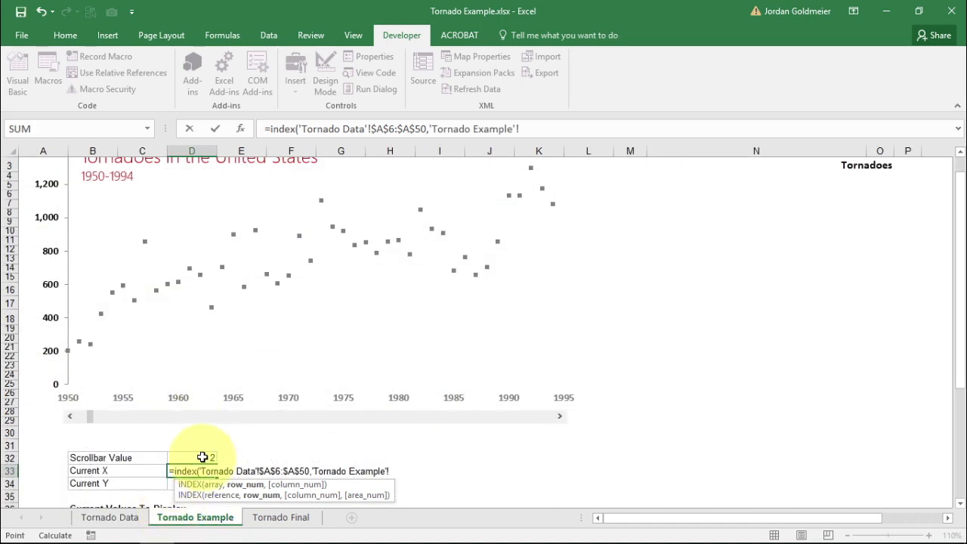
left_click(202, 457)
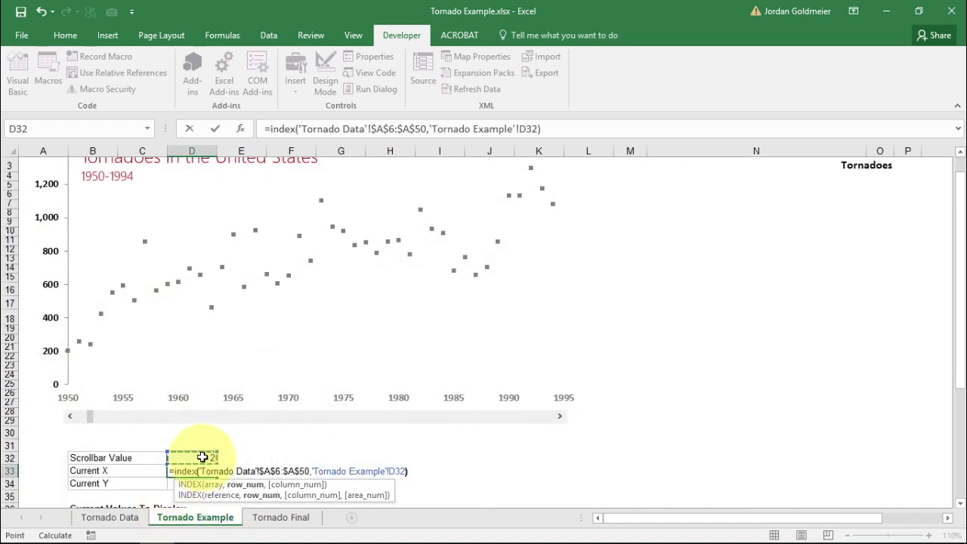
type(")")
key("Return")
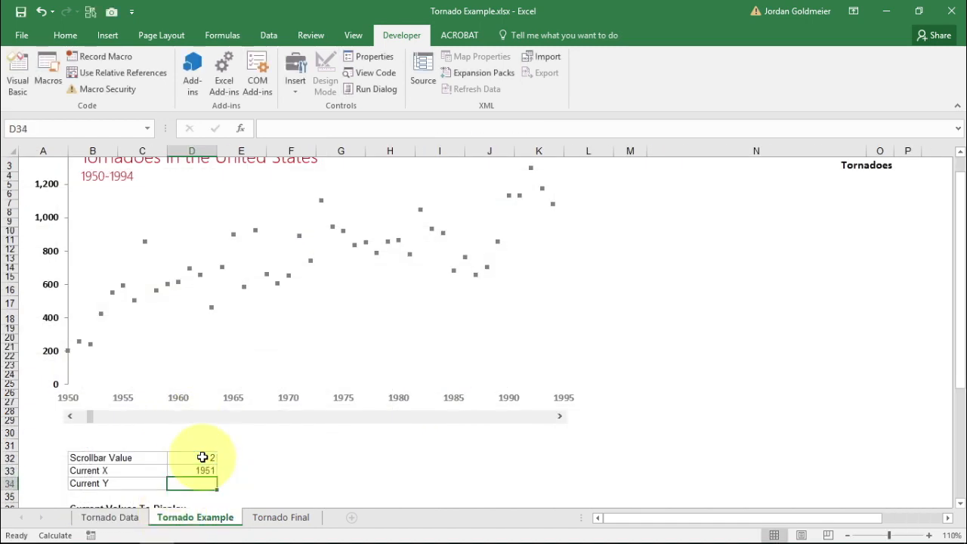
left_click(560, 418)
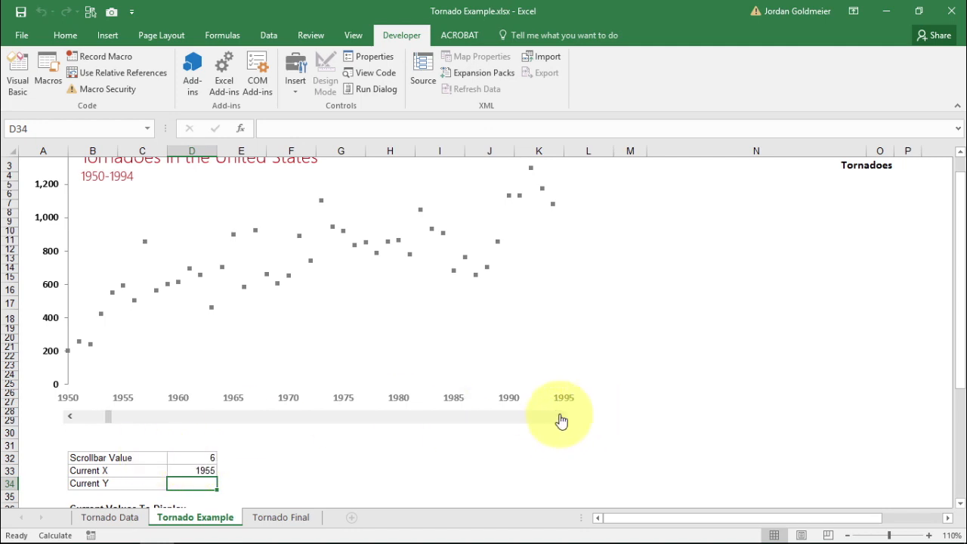
double_click(561, 418)
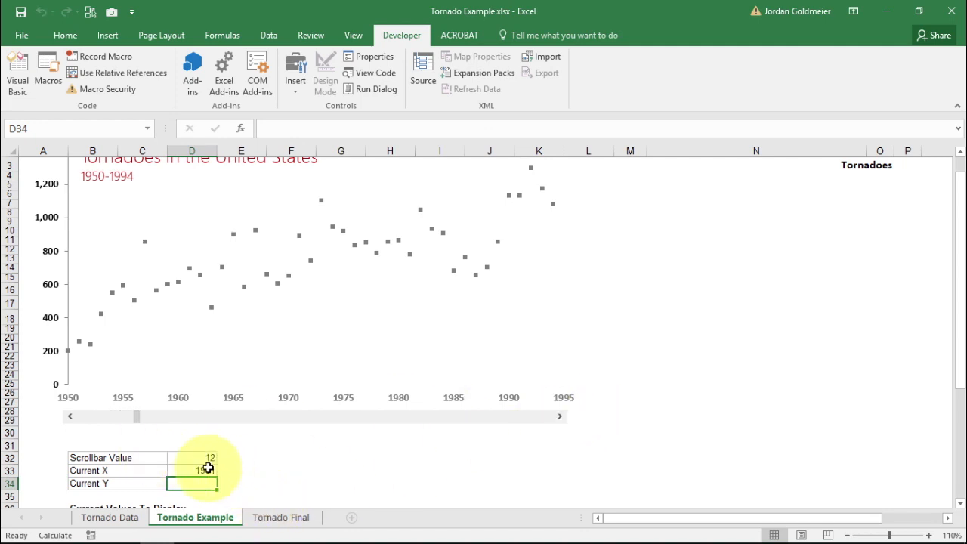
In the Current Y cell D34, enter =INDEX('Tornado Data'!$B$6:$B$50,'Tornado Example'!D32)
type("=")
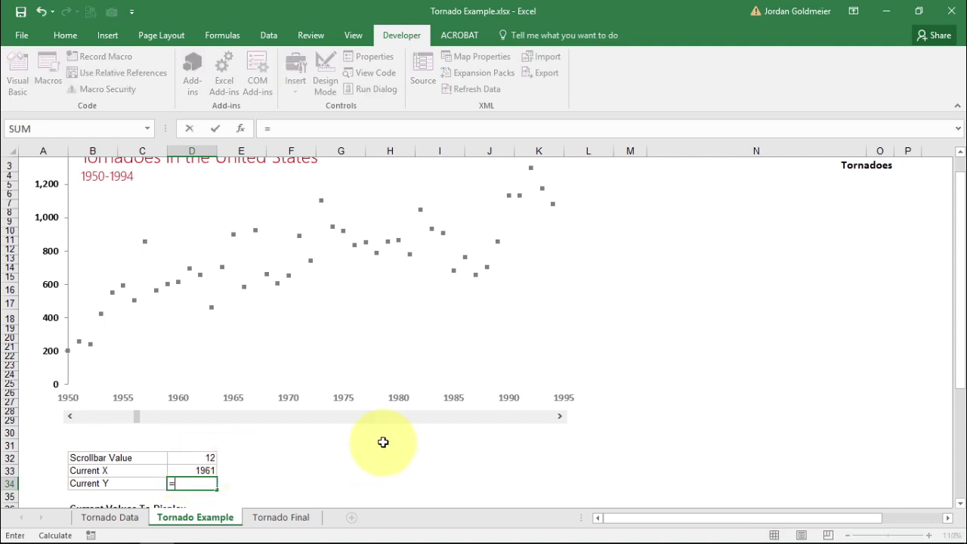
type("index")
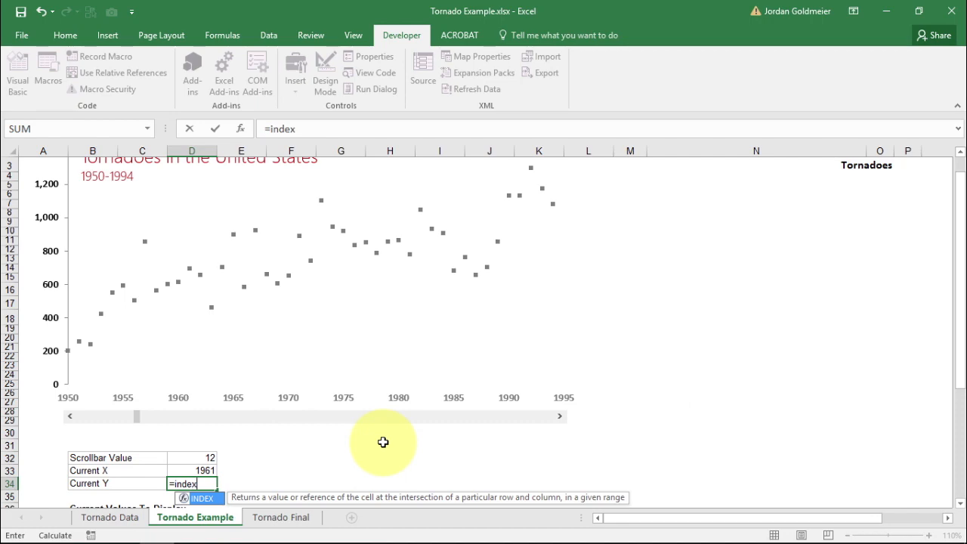
type("(")
left_click(125, 520)
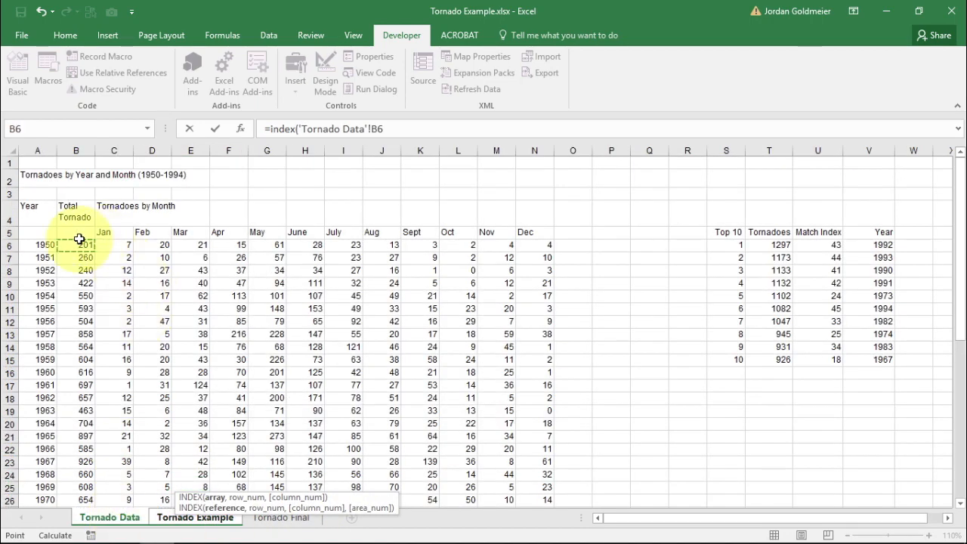
key("ctrl+shift+Down")
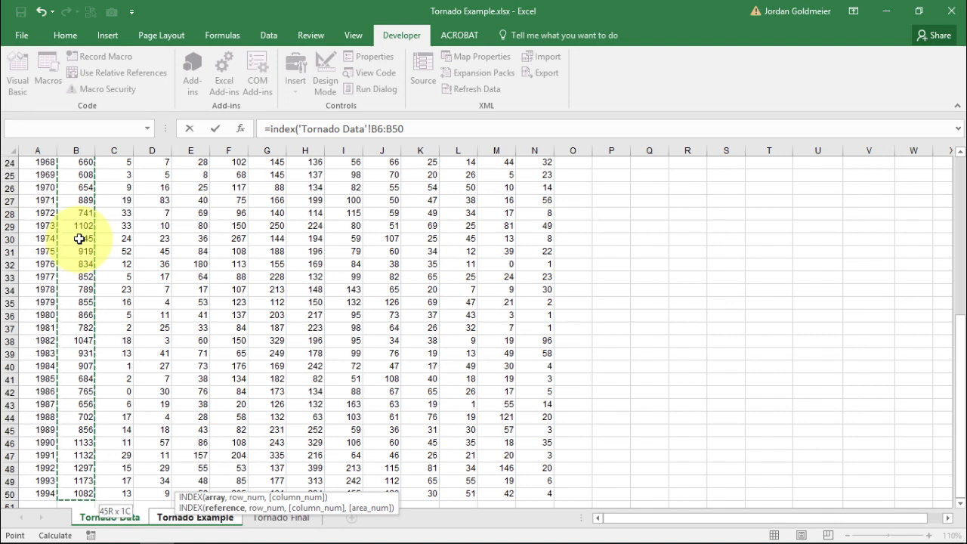
key("F4")
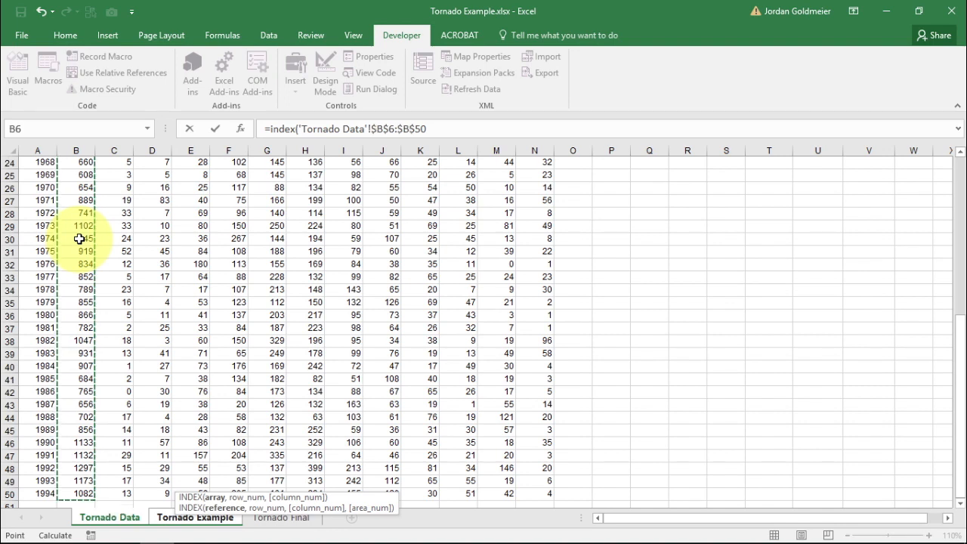
type(",")
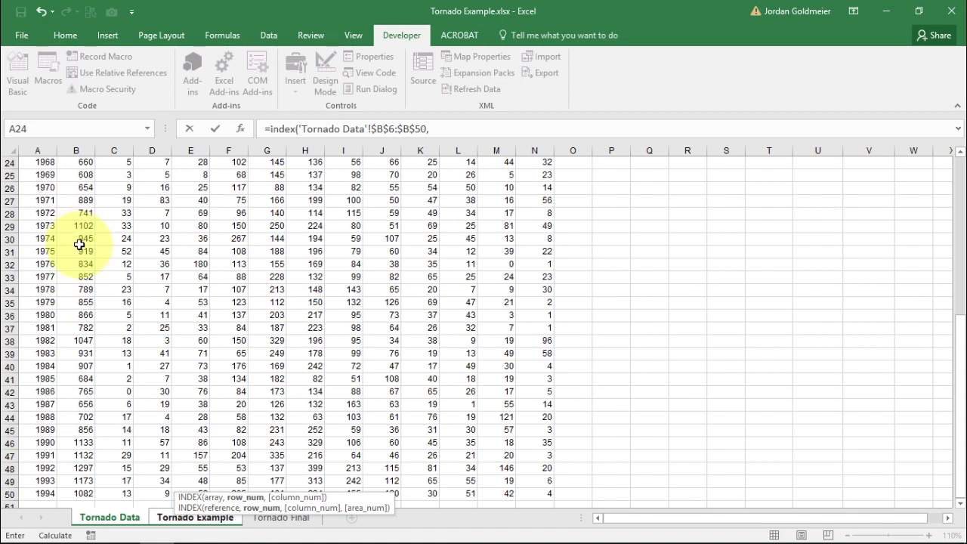
left_click(173, 521)
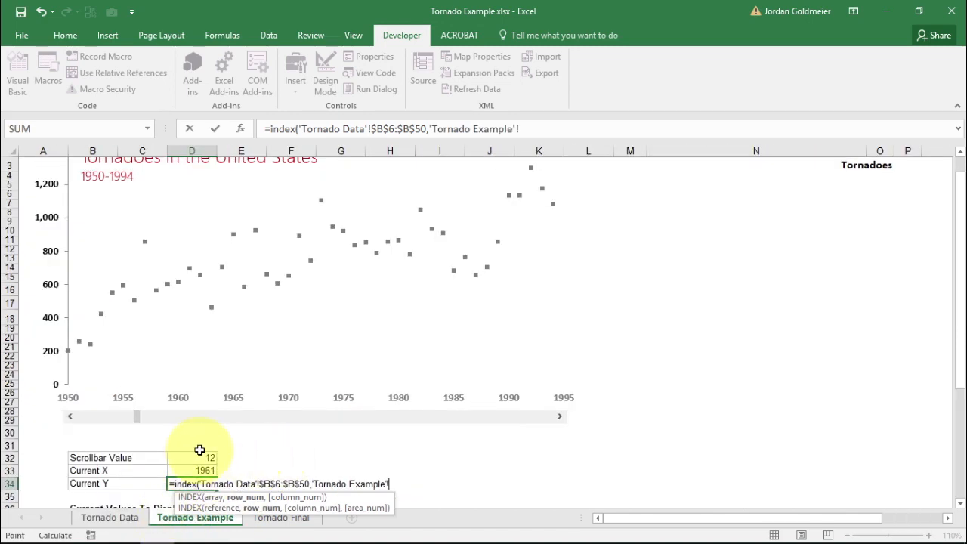
left_click(197, 451)
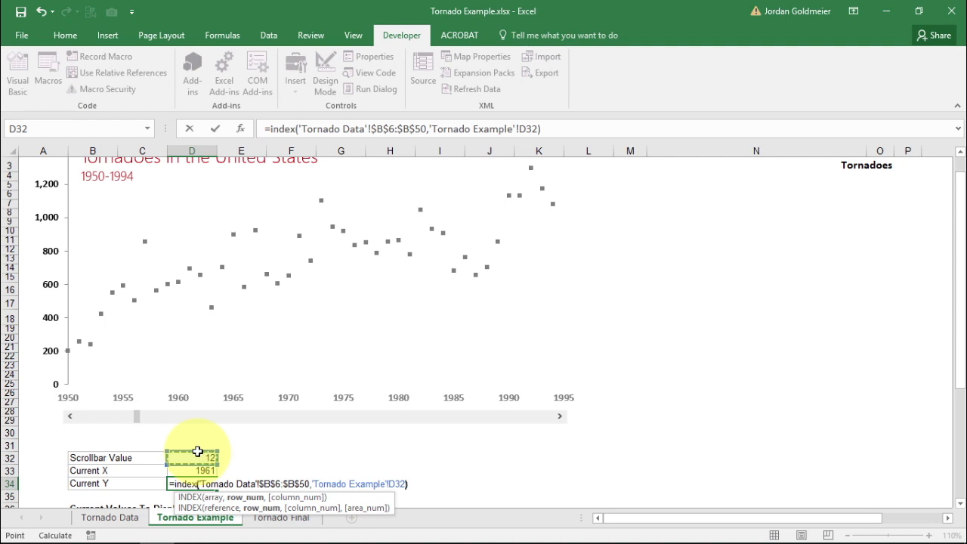
key("Return")
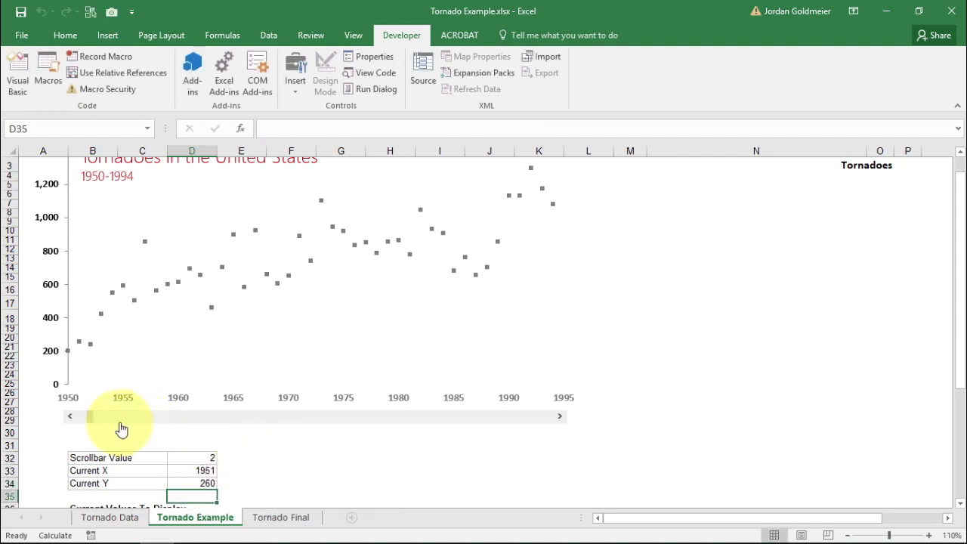
Move the chart's scroll bar to 32 and check the Current X and Current Y formulas against the chart
left_click(223, 418)
left_click(225, 418)
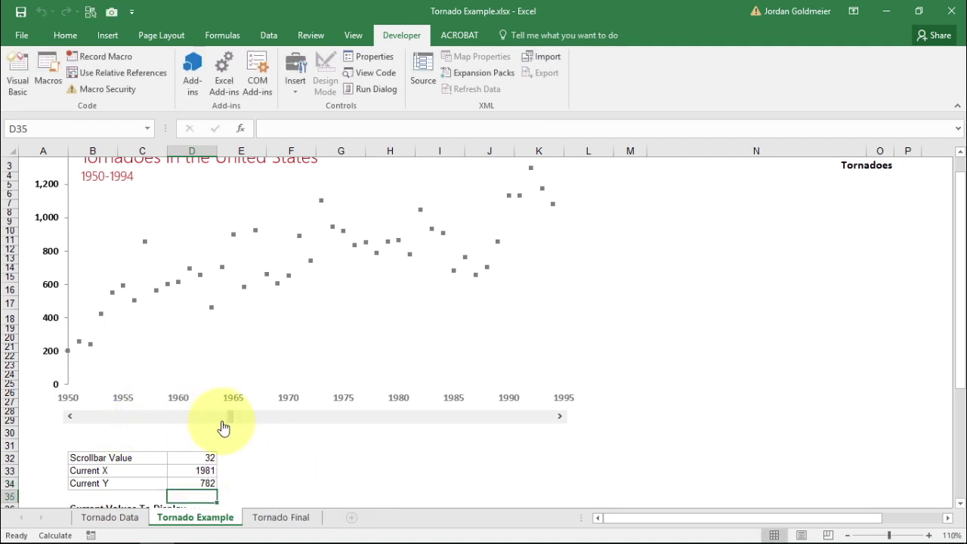
left_click(208, 458)
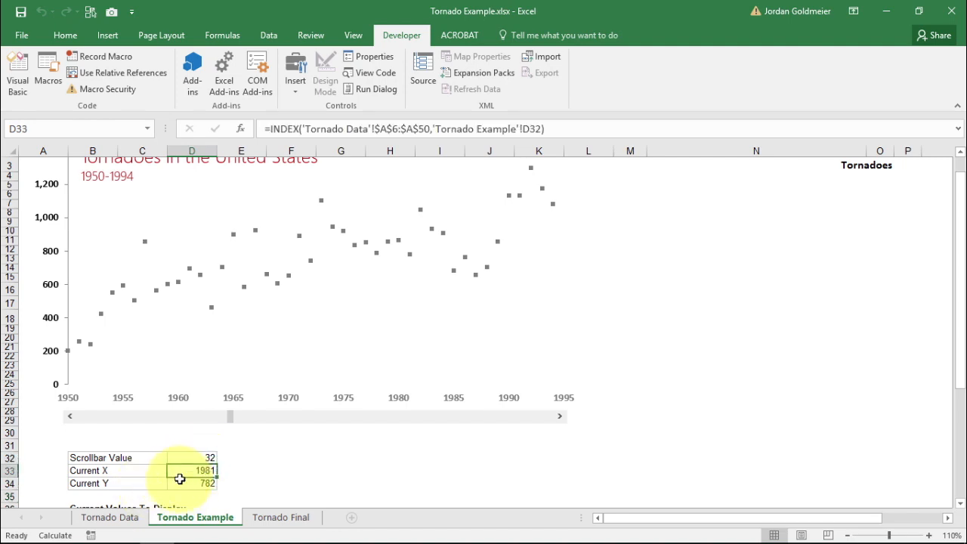
left_click(180, 479)
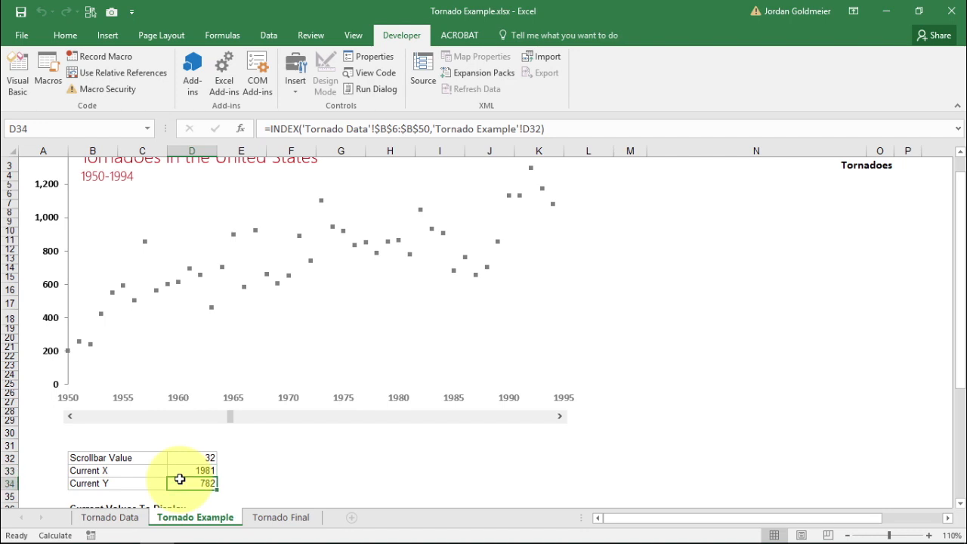
scroll(248, 312, "down", 1)
scroll(248, 313, "up", 2)
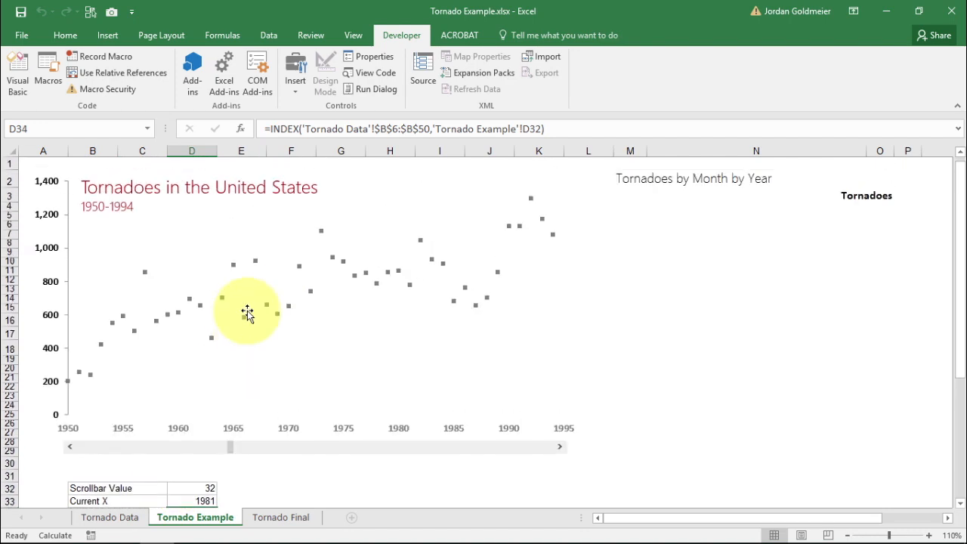
scroll(248, 312, "down", 1)
scroll(247, 312, "up", 1)
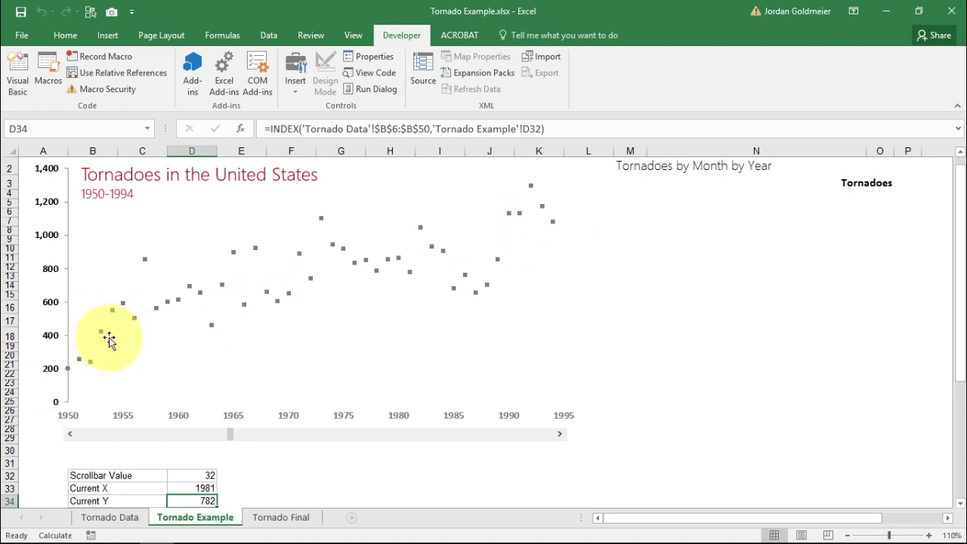
Add a new data series named Selector to the tornado chart with X values ='Tornado Example'!$D$33
left_click(188, 487)
left_click_drag(188, 487, 191, 502)
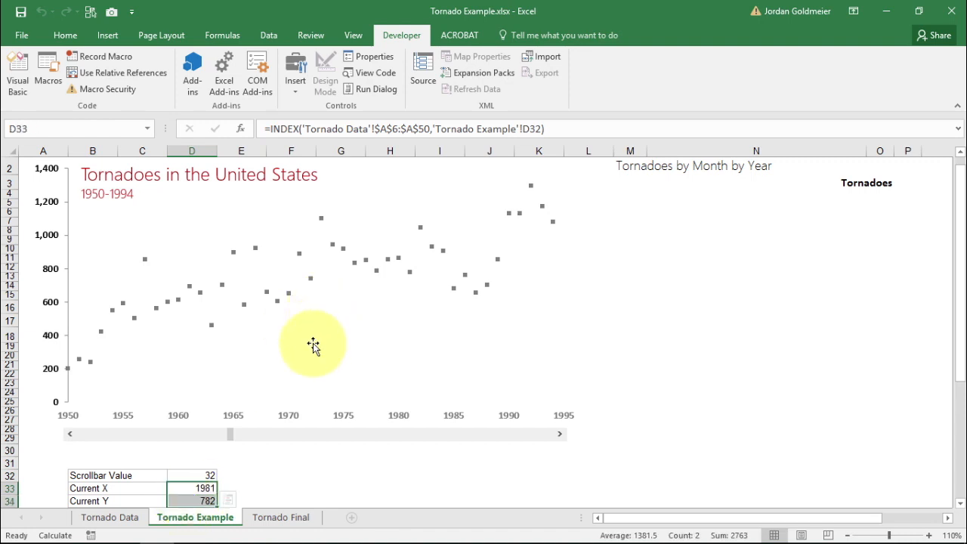
left_click(314, 345)
right_click(315, 348)
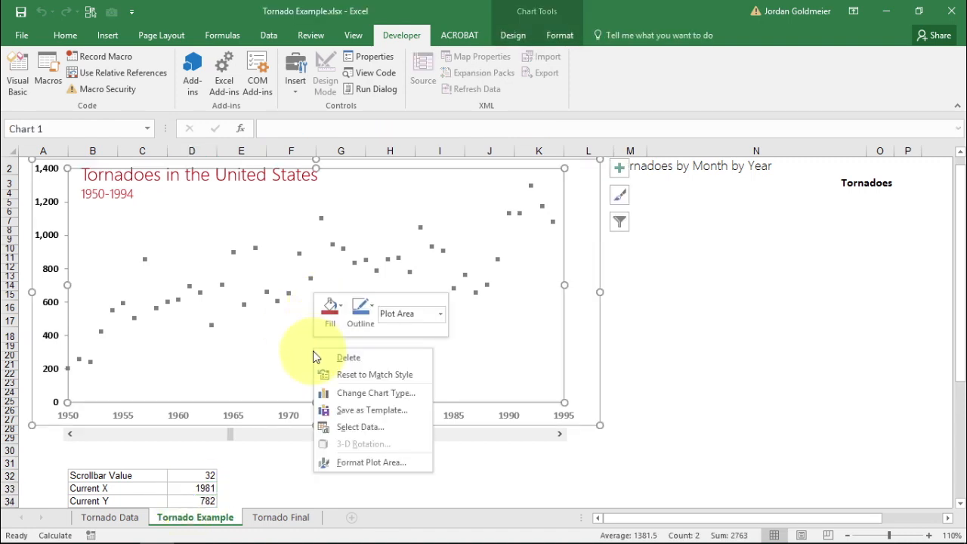
left_click(367, 427)
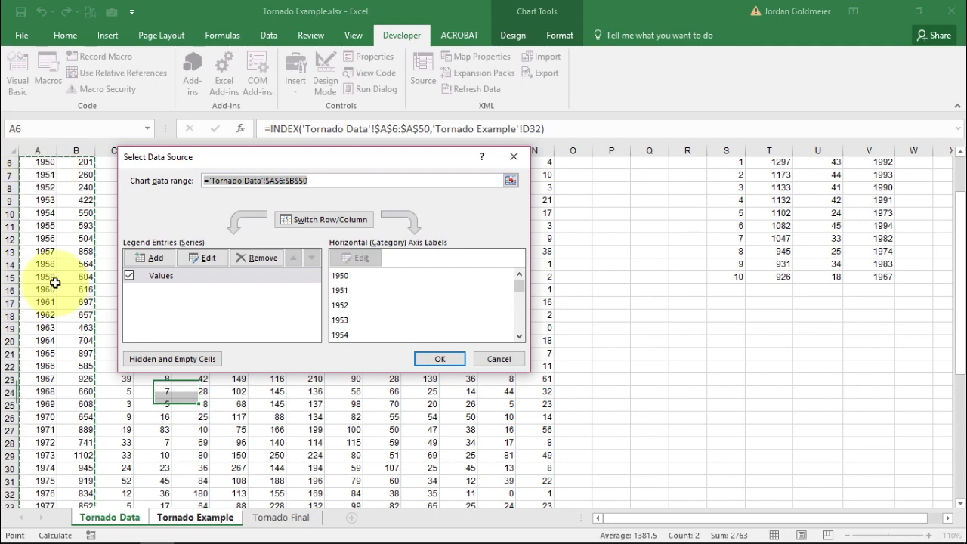
key("alt+a")
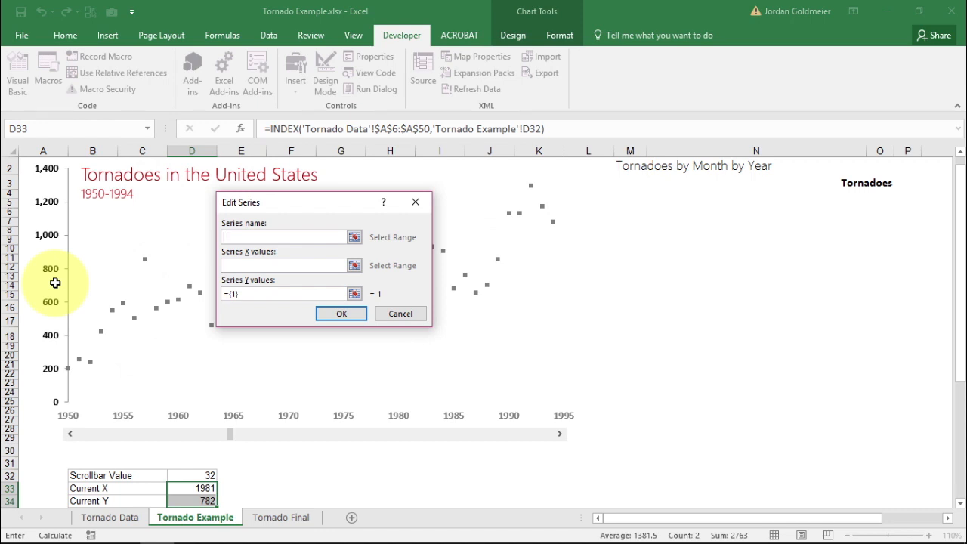
type("Selector")
key("Tab")
key("Down")
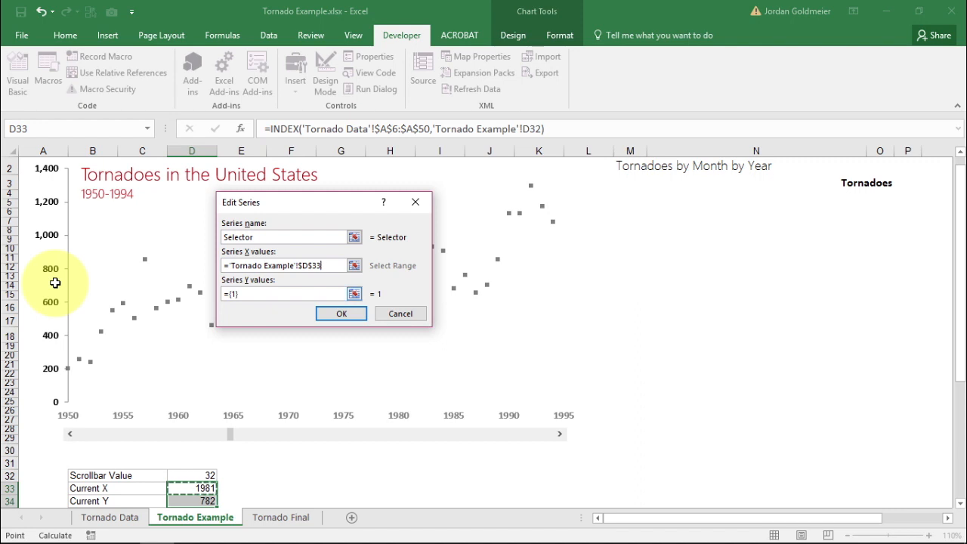
key("Tab")
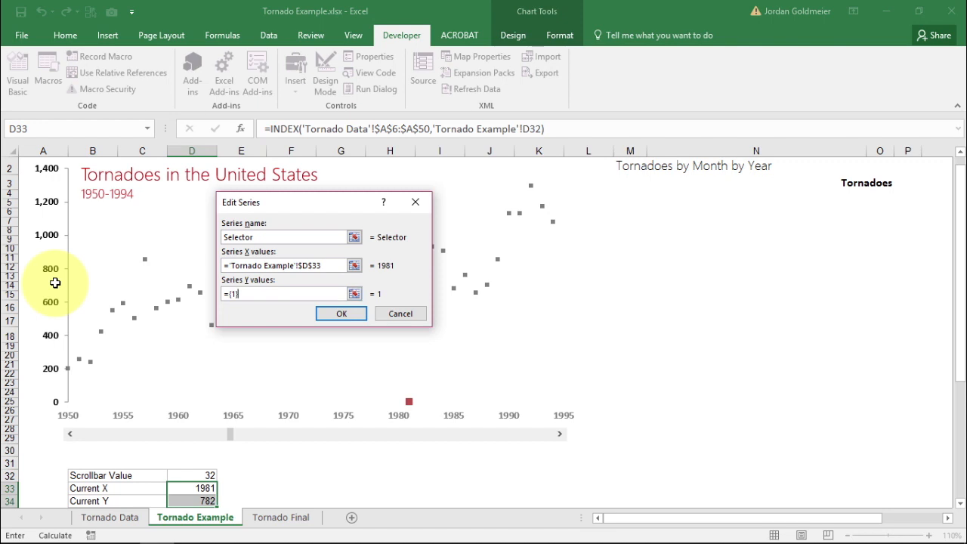
Set the Selector series' Y values to ='Tornado Example'!$D$34, replacing the default array entirely
type("+")
key("Down")
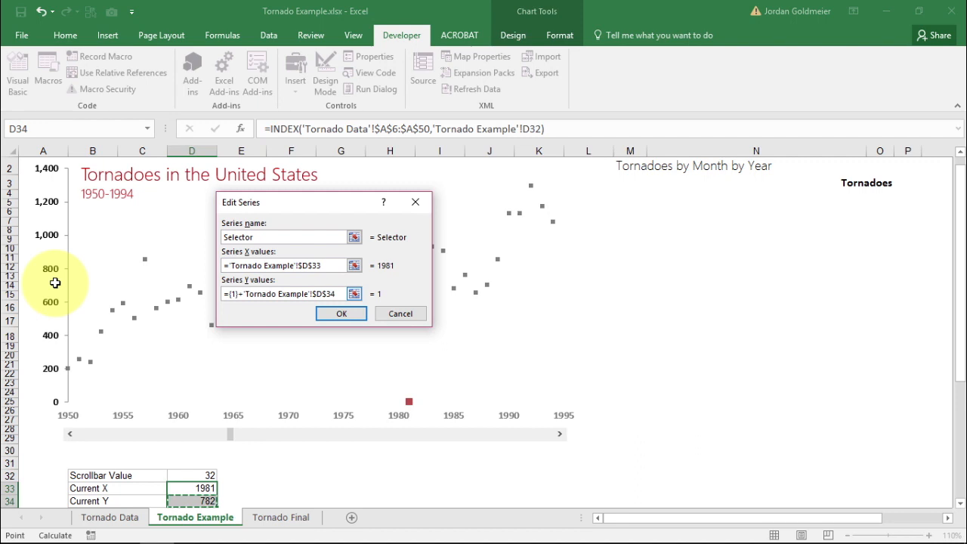
key("ctrl+a")
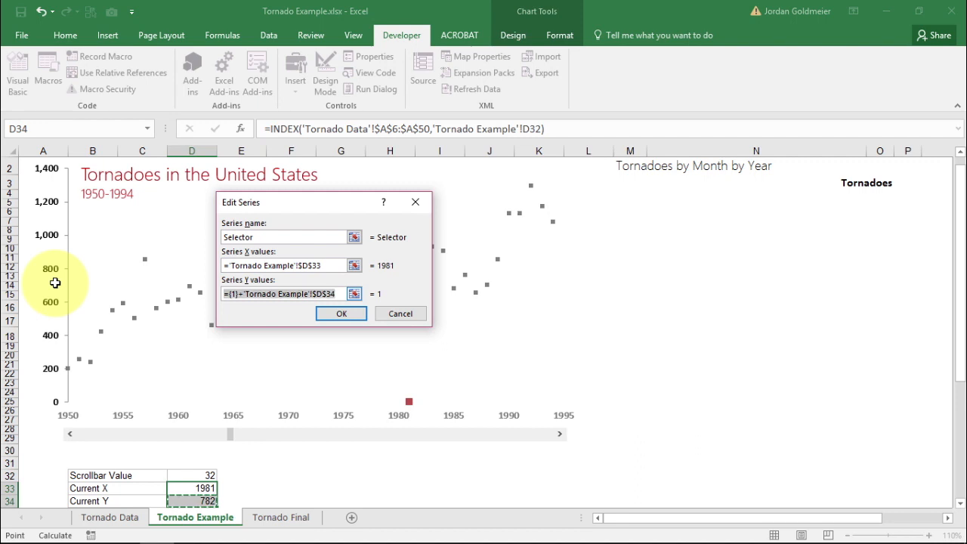
key("shift+Tab")
key("Delete")
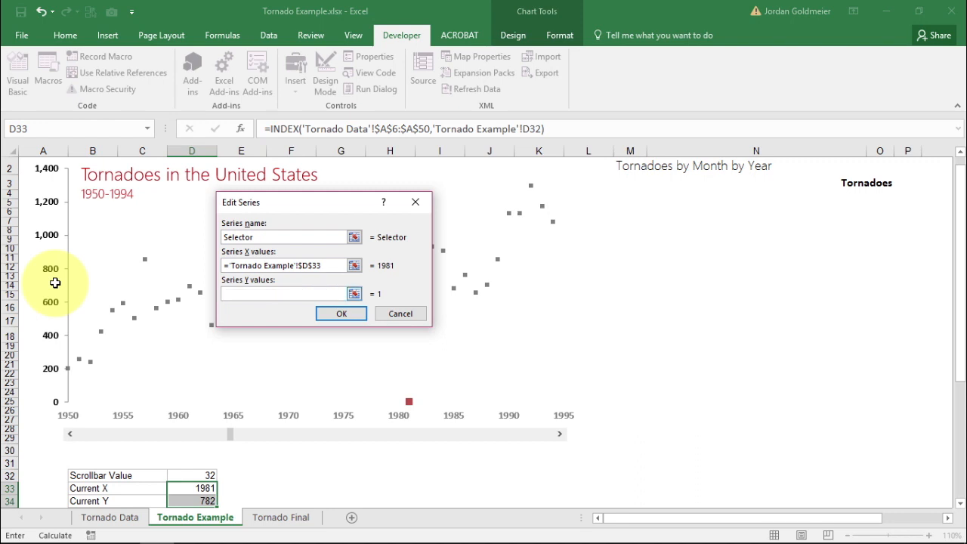
key("ctrl+v")
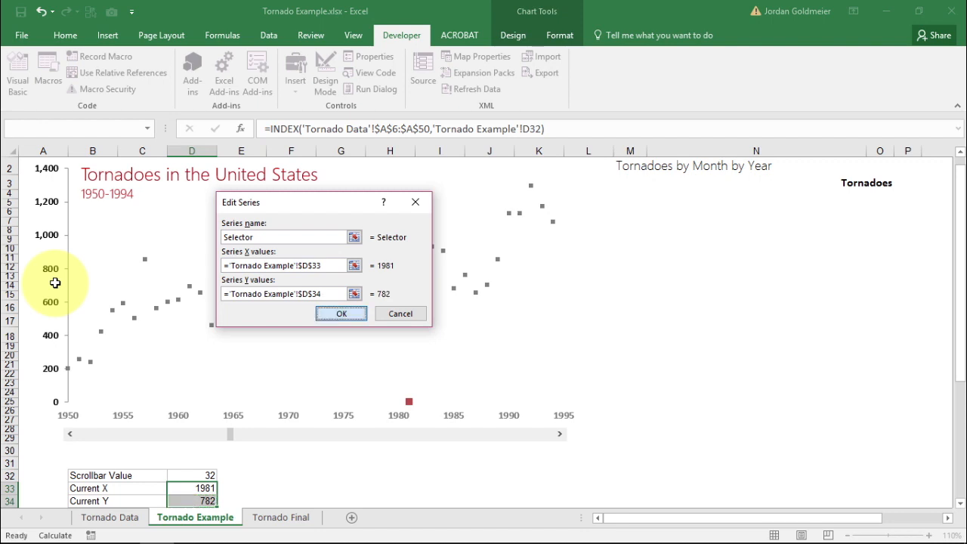
Confirm the new Selector series in the chart's data source and go to the Current X cell D33
key("Return")
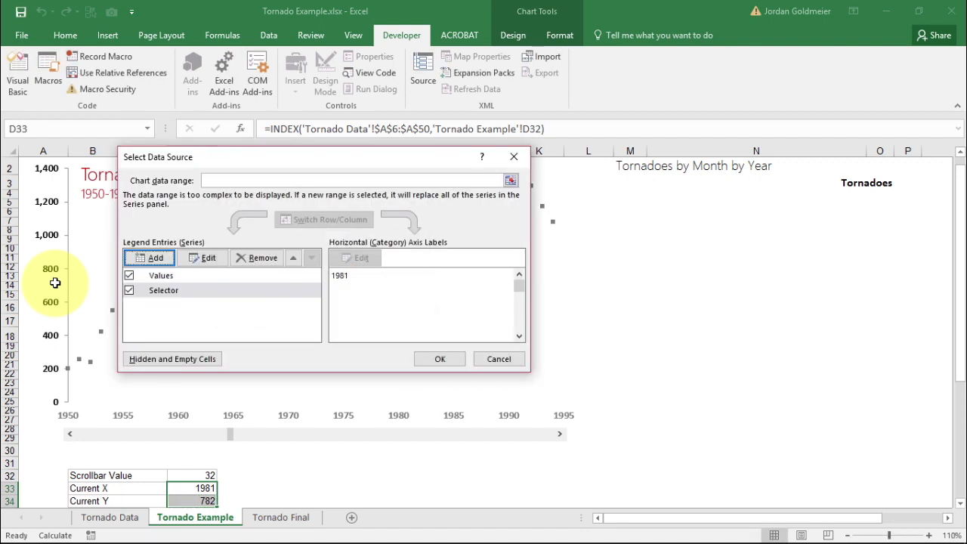
key("Return")
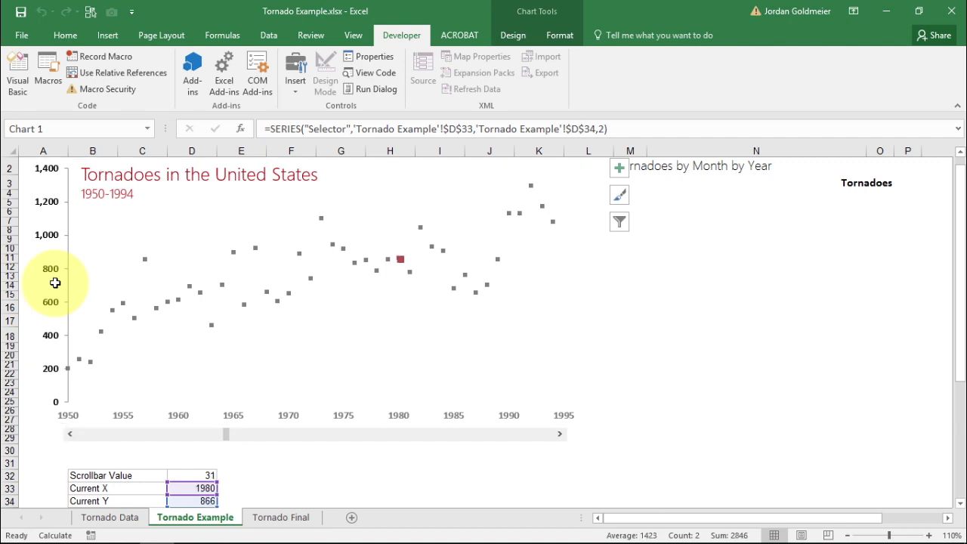
key("Escape")
key("ctrl+Up")
scroll(56, 283, "down", 2)
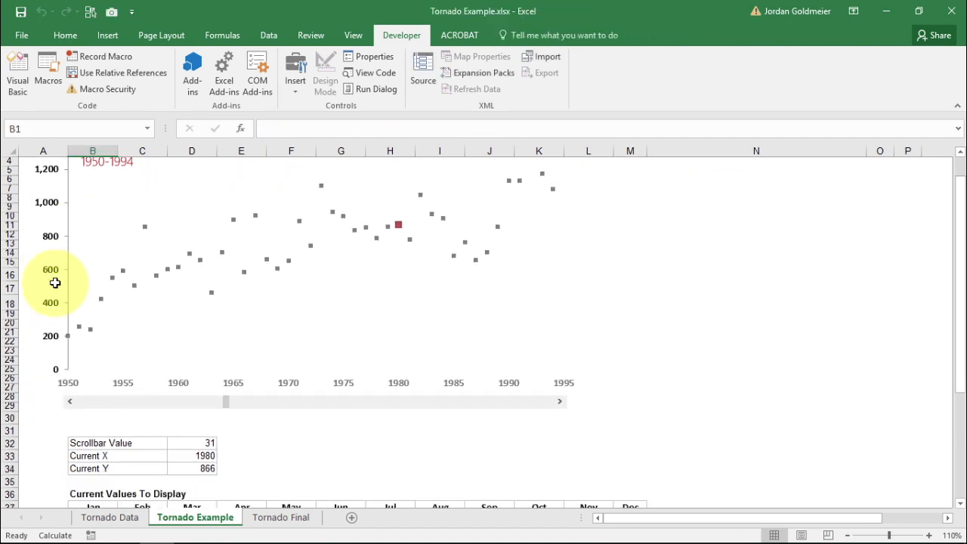
key("ctrl+Down")
key("ctrl+Right")
key("Down")
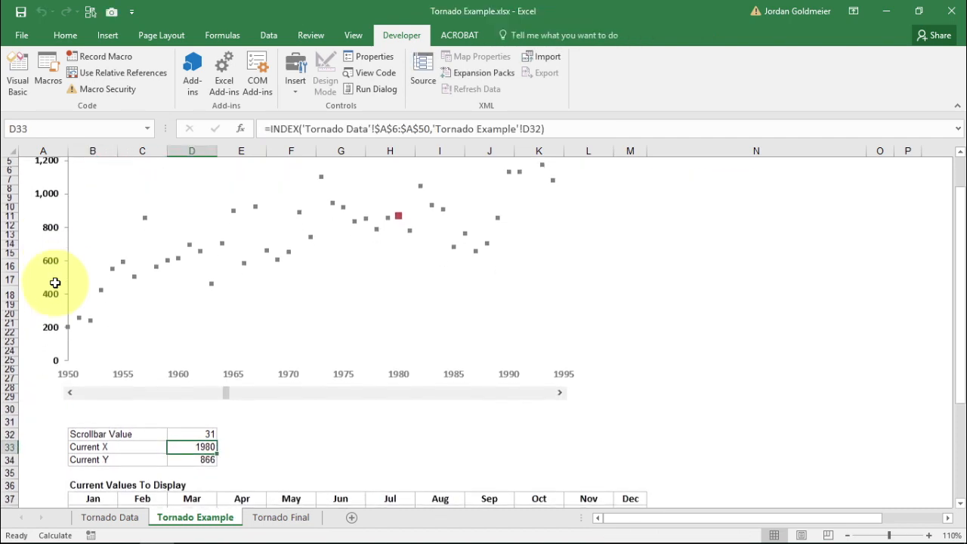
Step the scroll bar back to 22 to check how the Selector marker follows the linked value
left_click(69, 393)
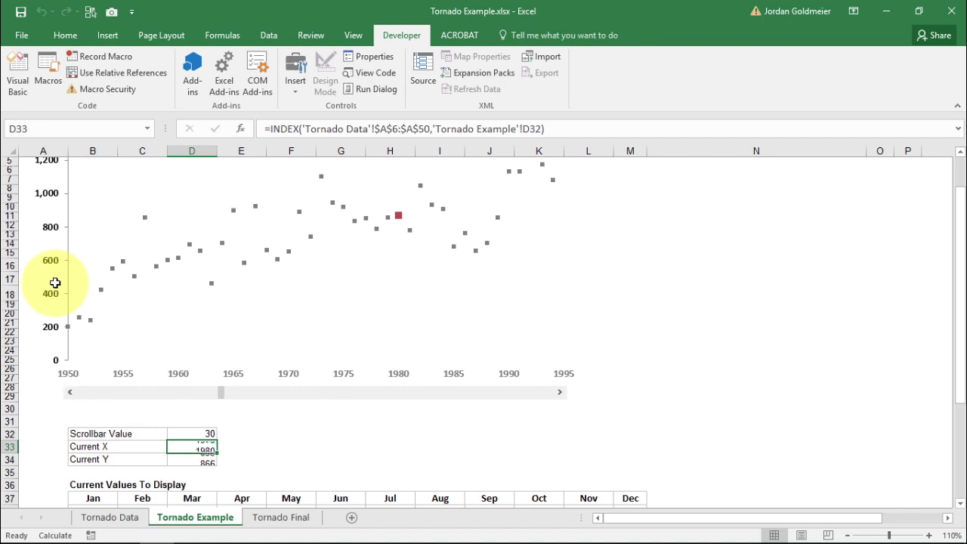
left_click(70, 392)
left_click(69, 392)
left_click(70, 392)
left_click(70, 392)
left_click(69, 392)
left_click(70, 392)
left_click(69, 392)
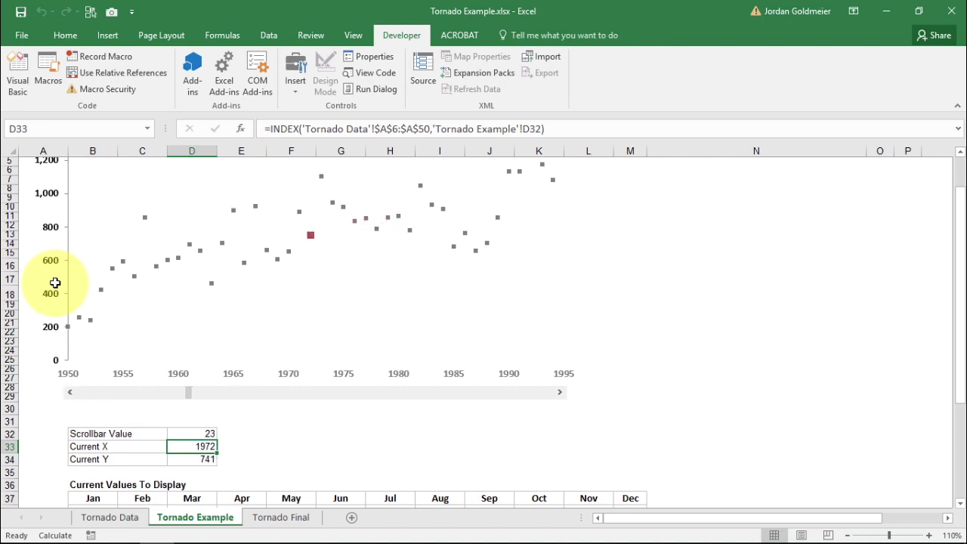
left_click(69, 392)
scroll(55, 283, "down", 1)
scroll(55, 283, "up", 2)
scroll(55, 283, "up", 1)
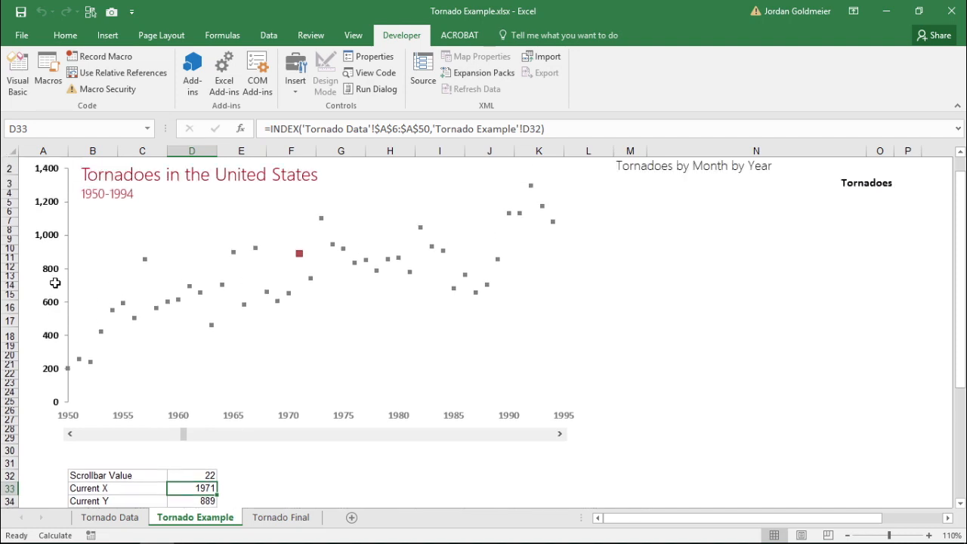
Add data labels to the Selector series in the tornado chart
left_click(299, 266)
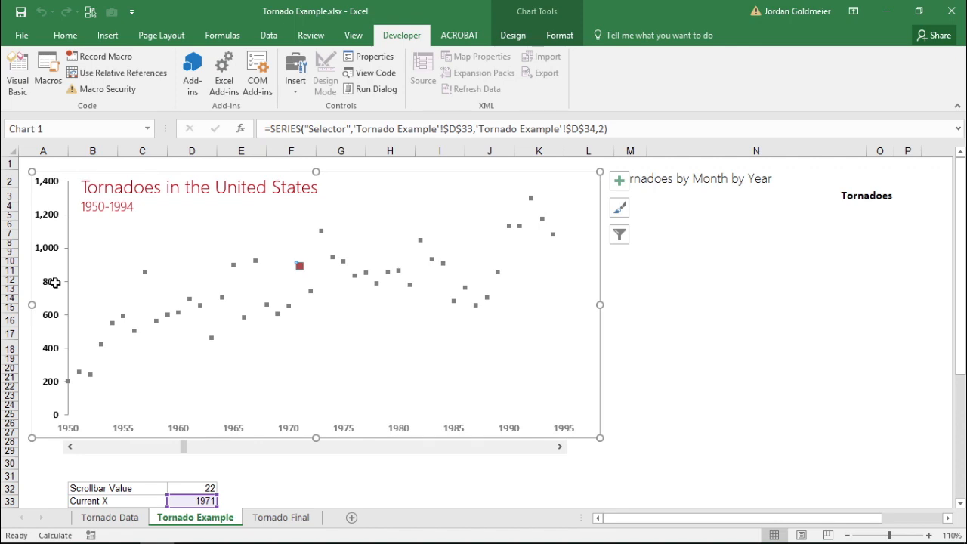
key("shift+F10")
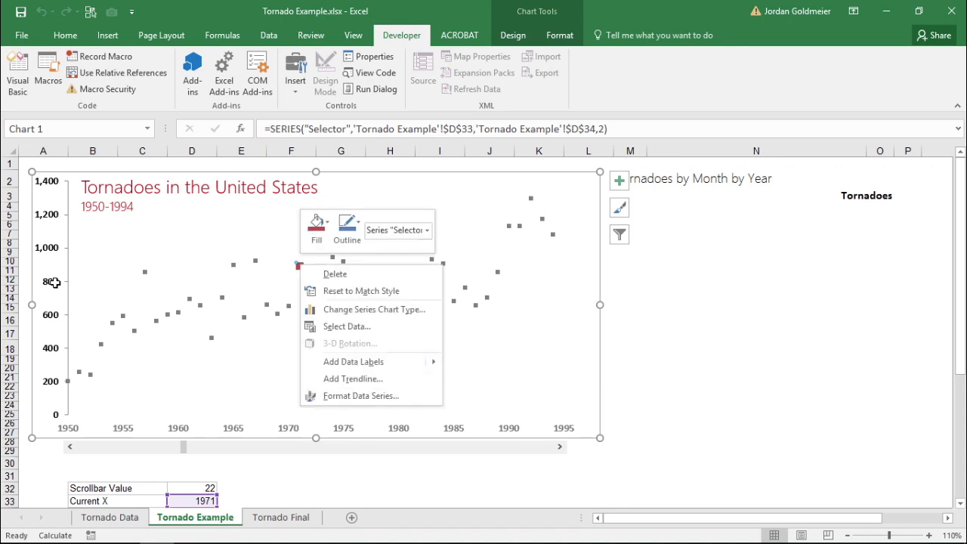
key("b")
key("Right")
key("Return")
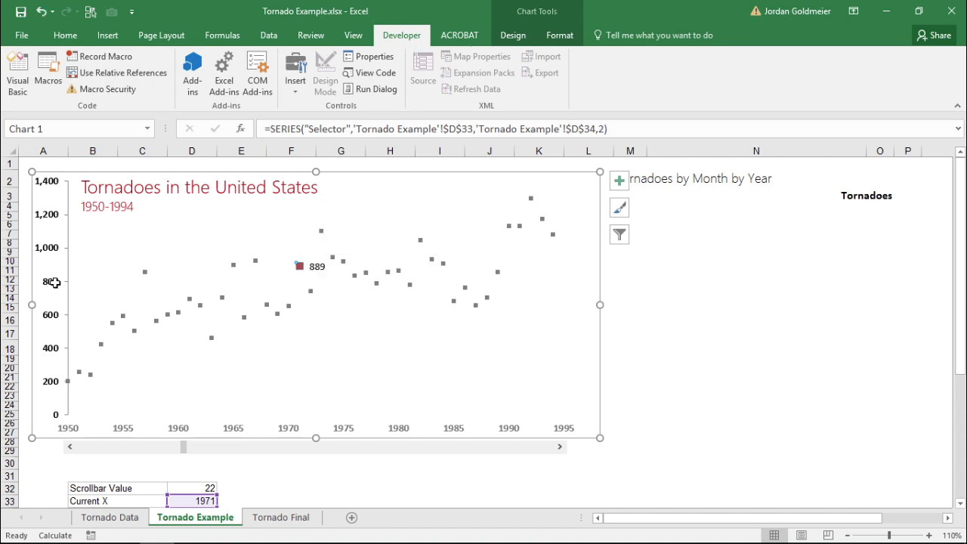
key("shift+F10")
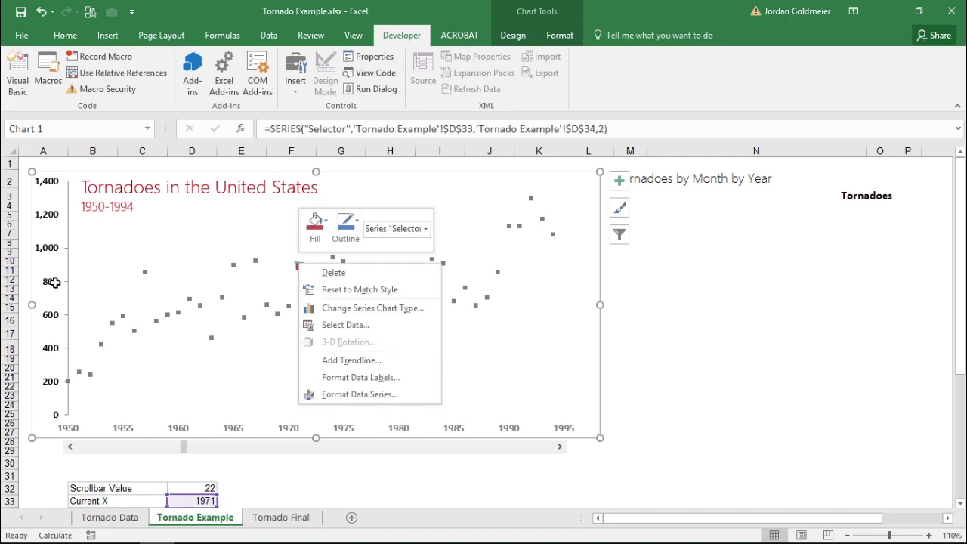
key("Up")
key("Up")
key("Up")
key("Escape")
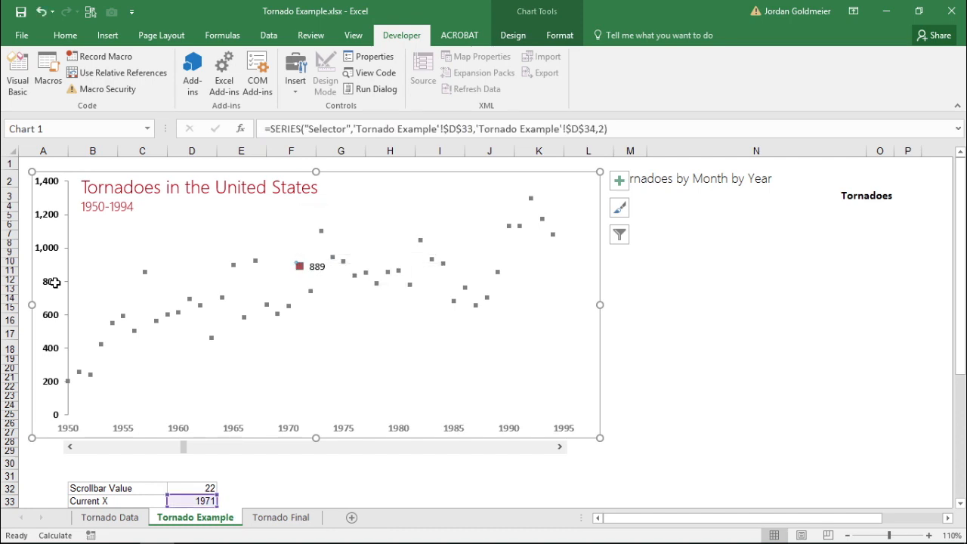
Format the Selector series' data label so that its position is Above the marker
key("Down")
key("shift+F10")
key("Up")
key("Up")
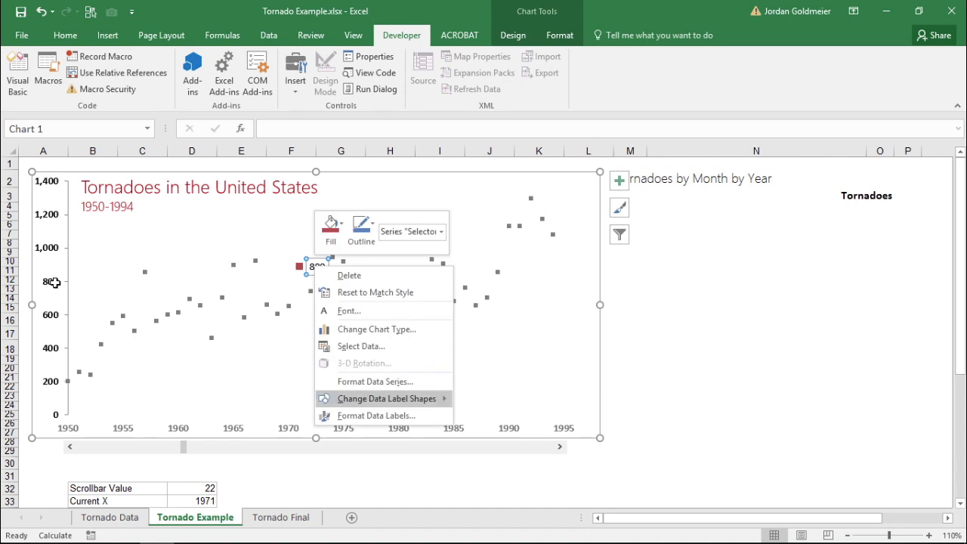
key("Down")
key("Return")
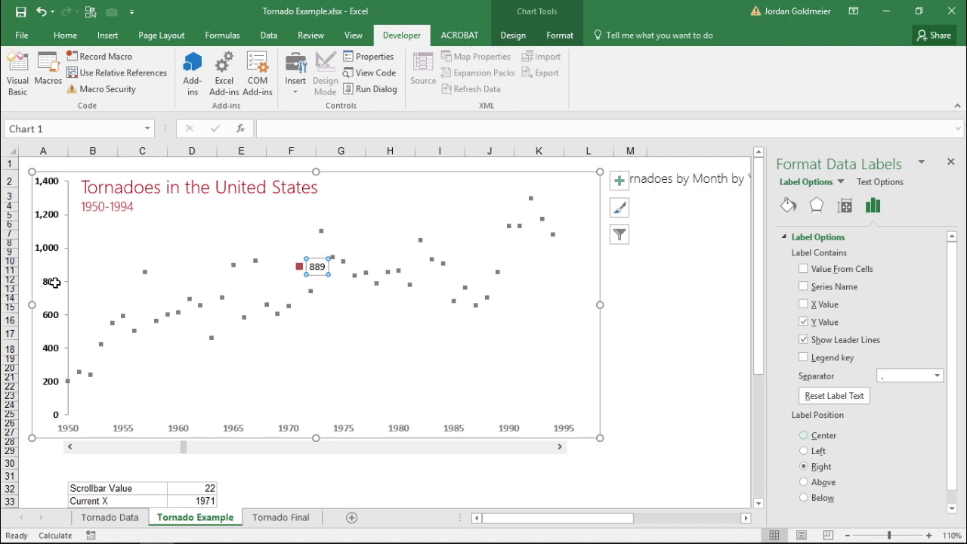
left_click(804, 482)
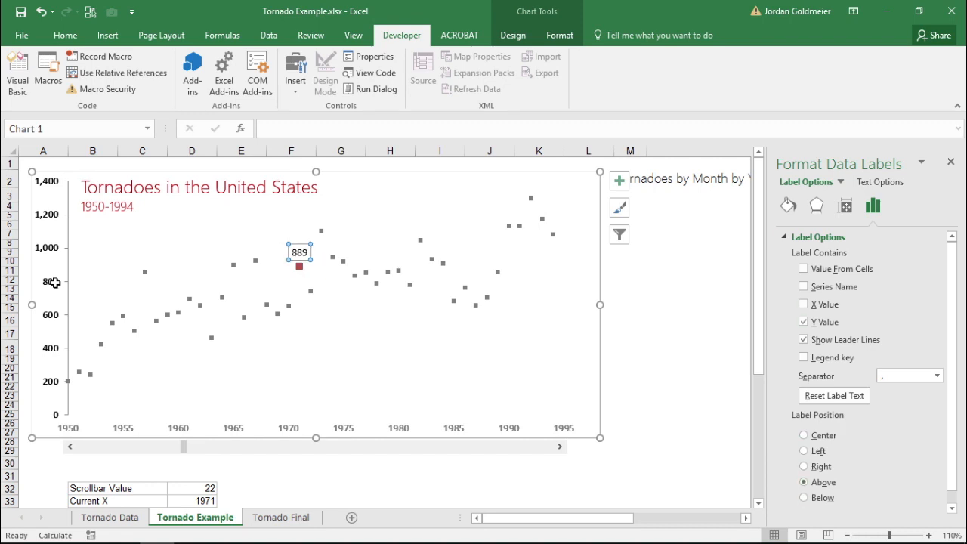
Make the Selector data label bold and deselect the chart
left_click(65, 36)
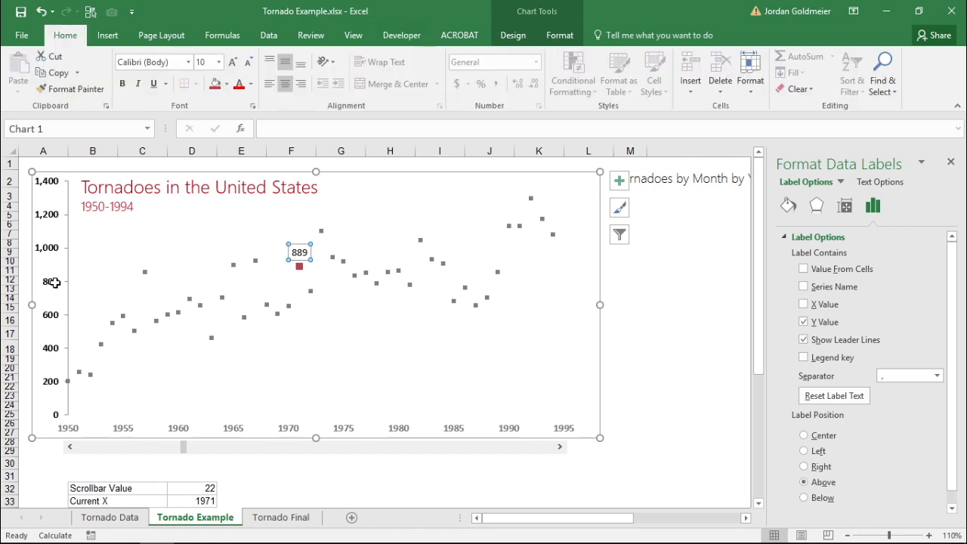
left_click(123, 83)
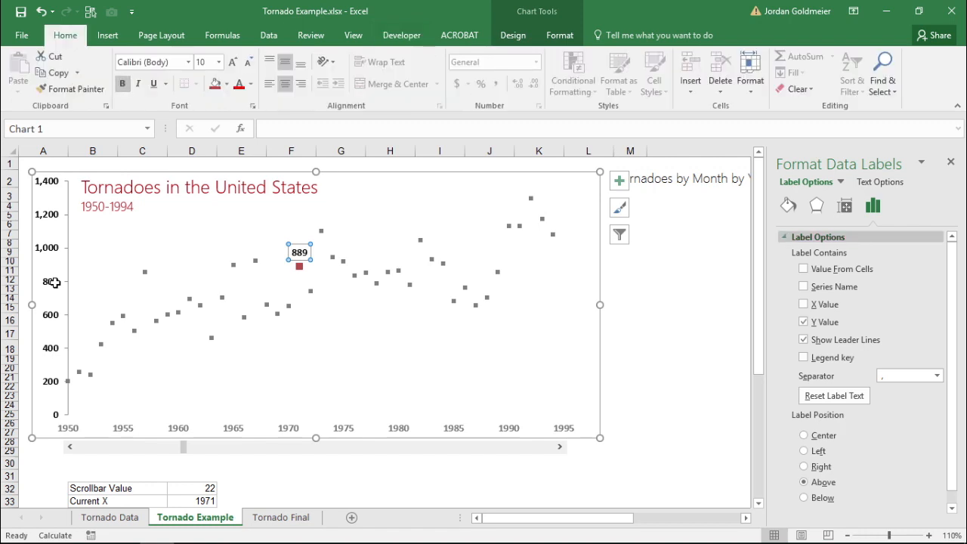
left_click(699, 386)
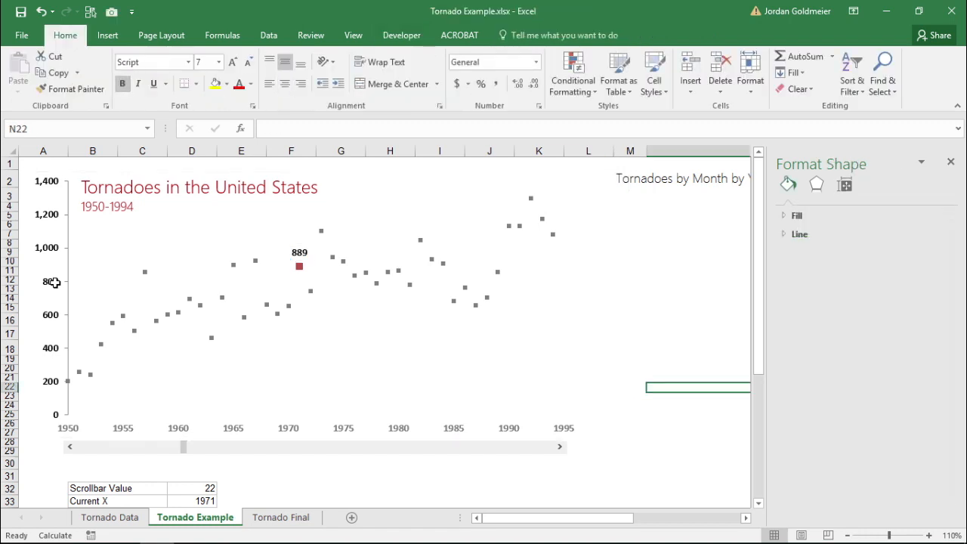
Advance the scroll bar to 29 to check how the labelled Selector marker moves
left_click(560, 447)
left_click(560, 447)
left_click(560, 447)
left_click(560, 447)
left_click(560, 447)
left_click(560, 447)
left_click(560, 447)
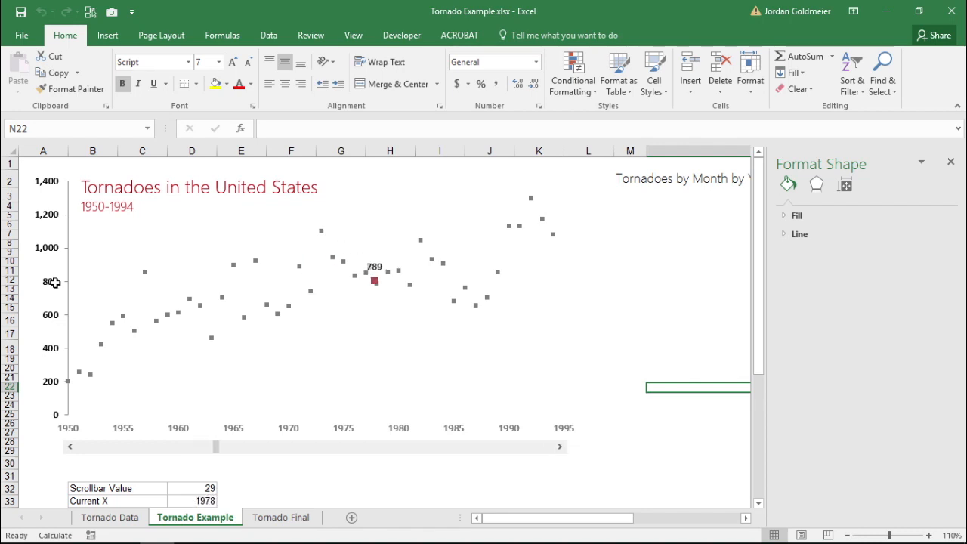
Examine the linked cell D32 and test the scroll bar at 46, past the last year of data
scroll(560, 446, "down", 3)
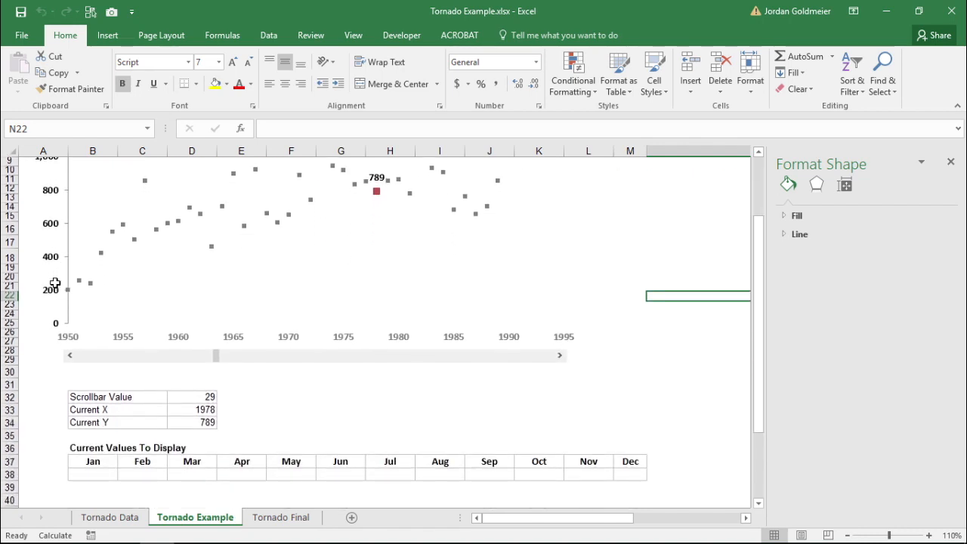
left_click(192, 396)
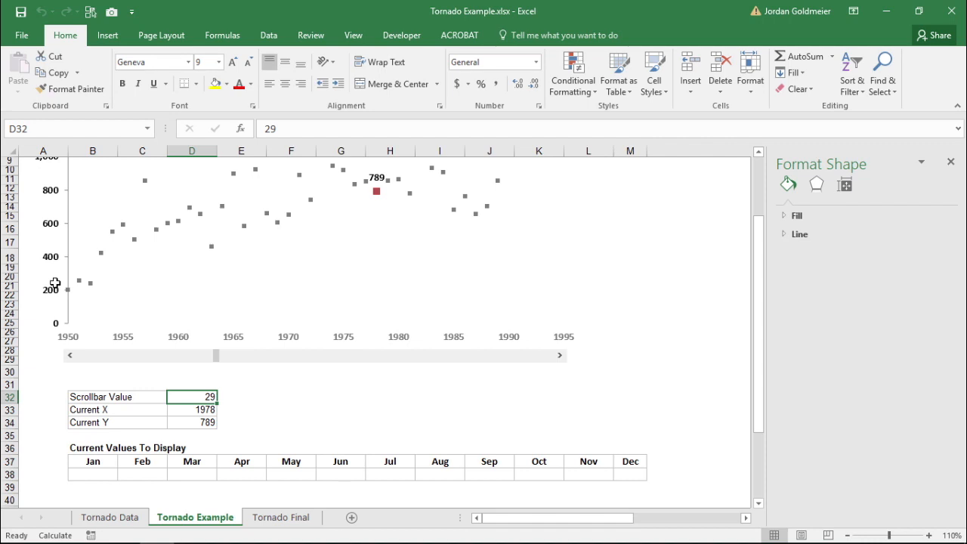
scroll(55, 282, "up", 3)
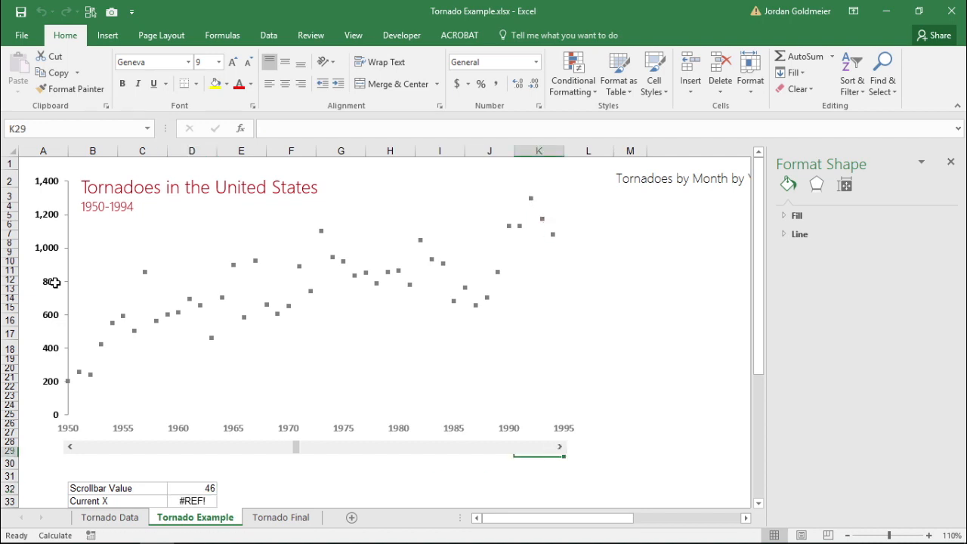
scroll(55, 283, "down", 2)
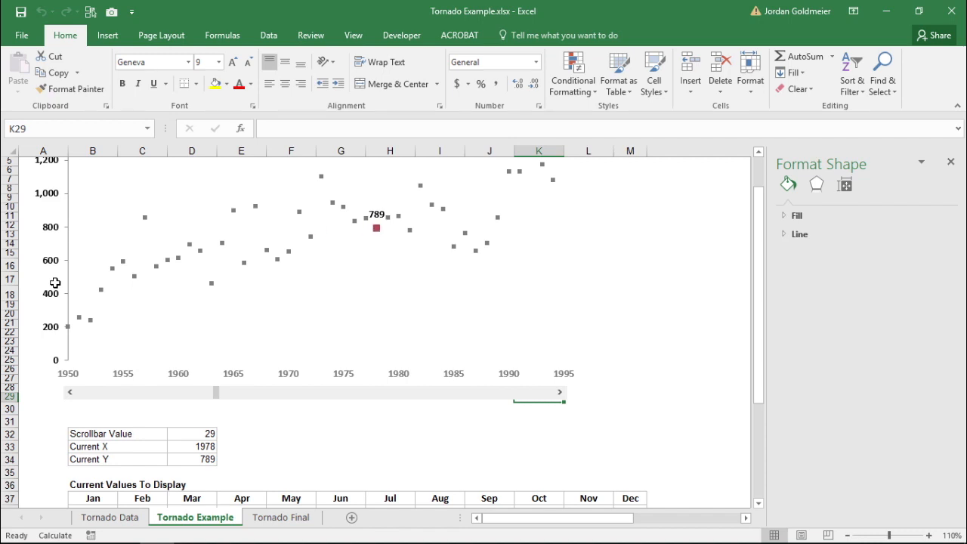
Limit the chart's scroll bar to a minimum value of 1 and a maximum value of 45
right_click(256, 391)
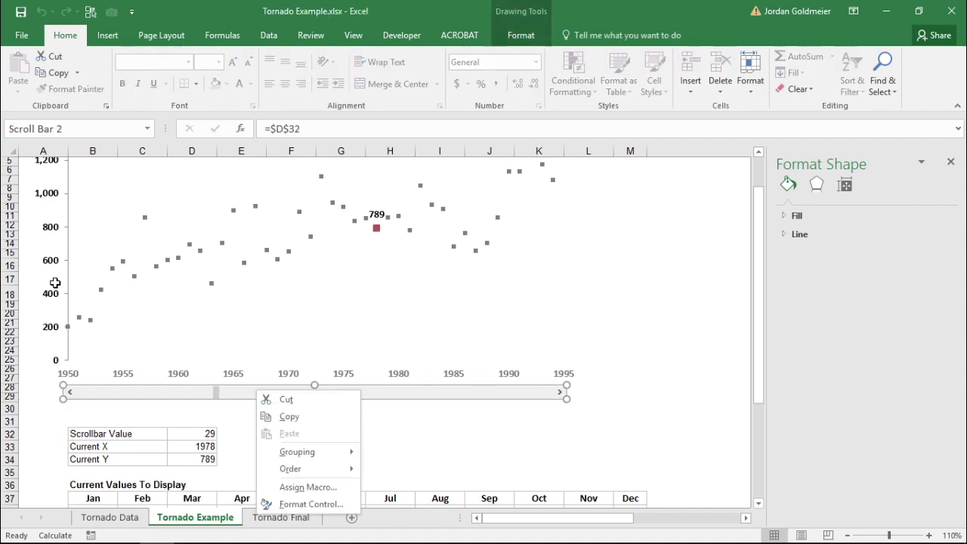
left_click(311, 504)
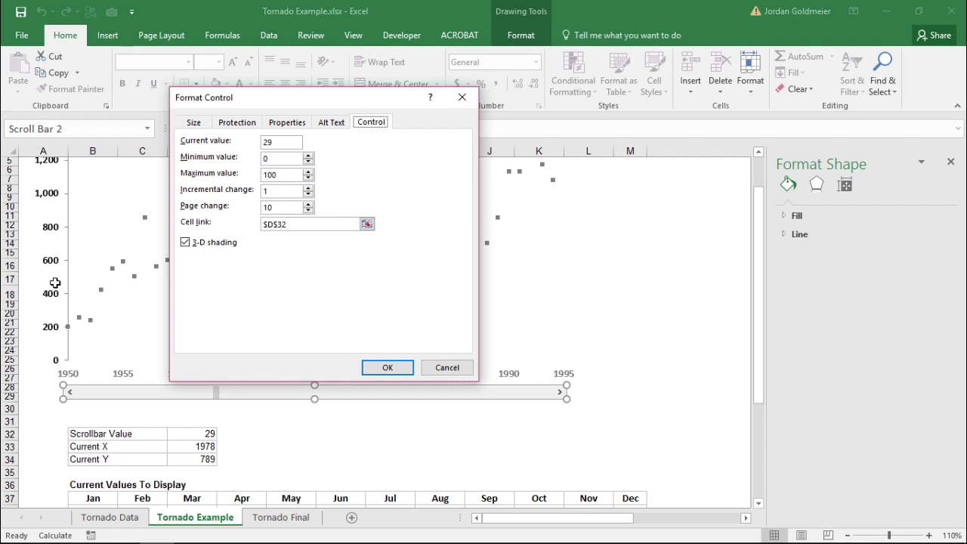
key("Tab")
key("Tab")
key("shift+Home")
type("1")
key("Tab")
type("45")
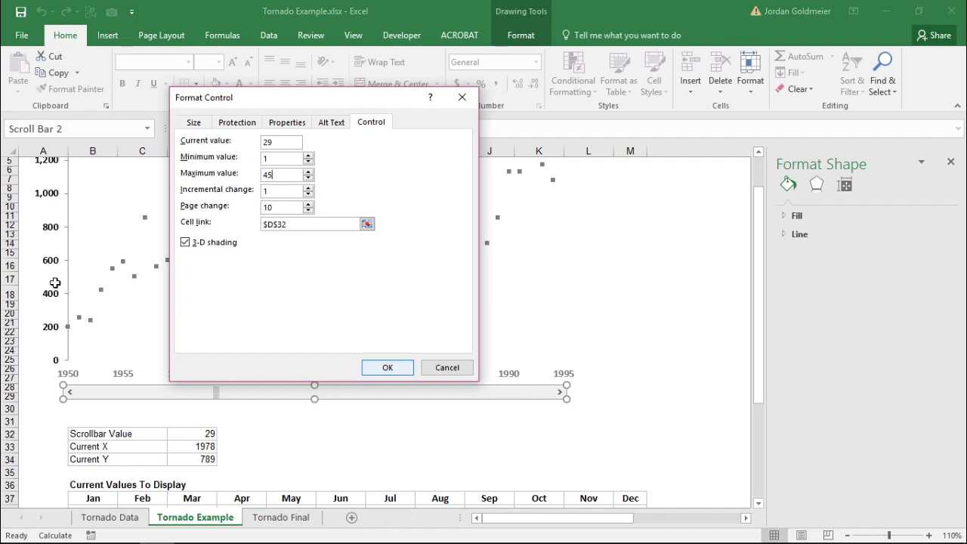
key("Return")
key("Escape")
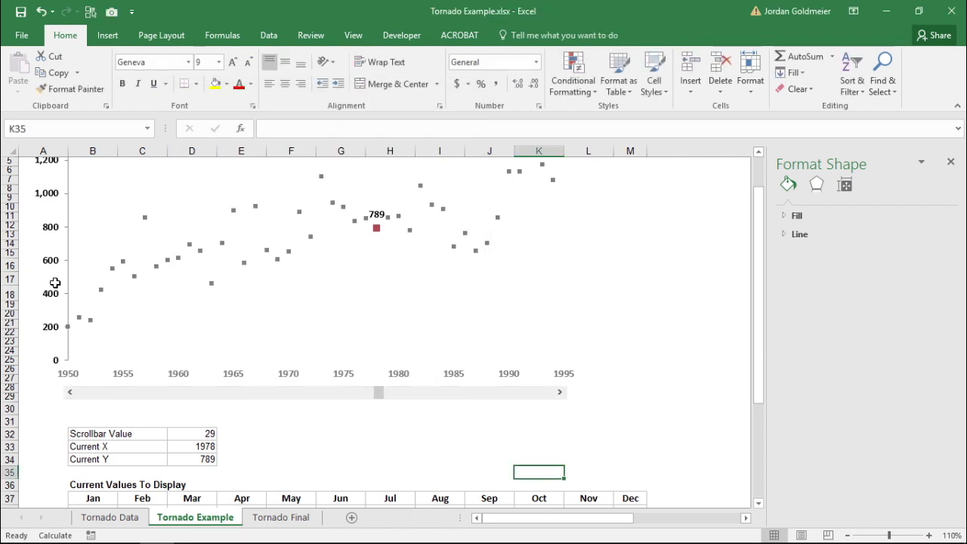
Examine the in-cell bar formula and the TRANSPOSE array in O4:O15 on the Tornado Final sheet
scroll(55, 282, "up", 2)
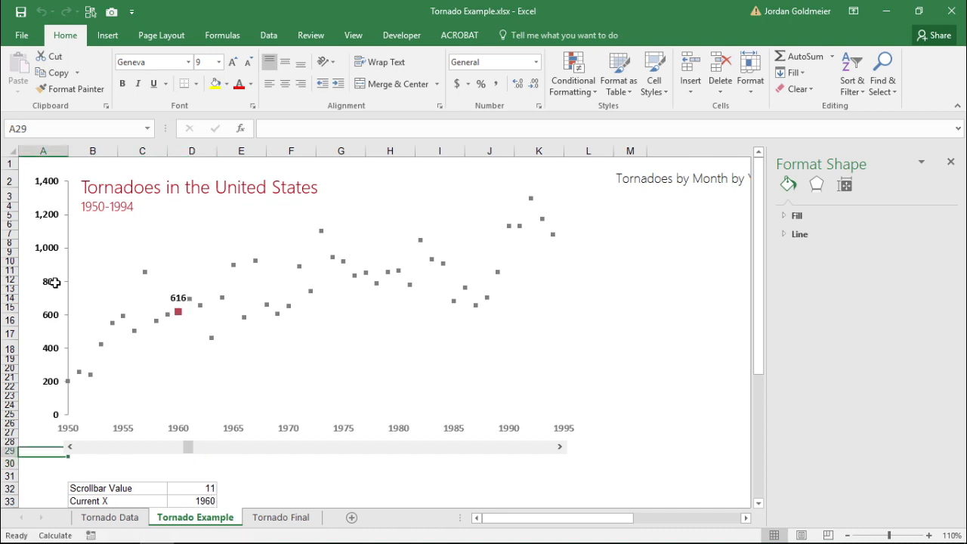
key("ctrl+Page_Down")
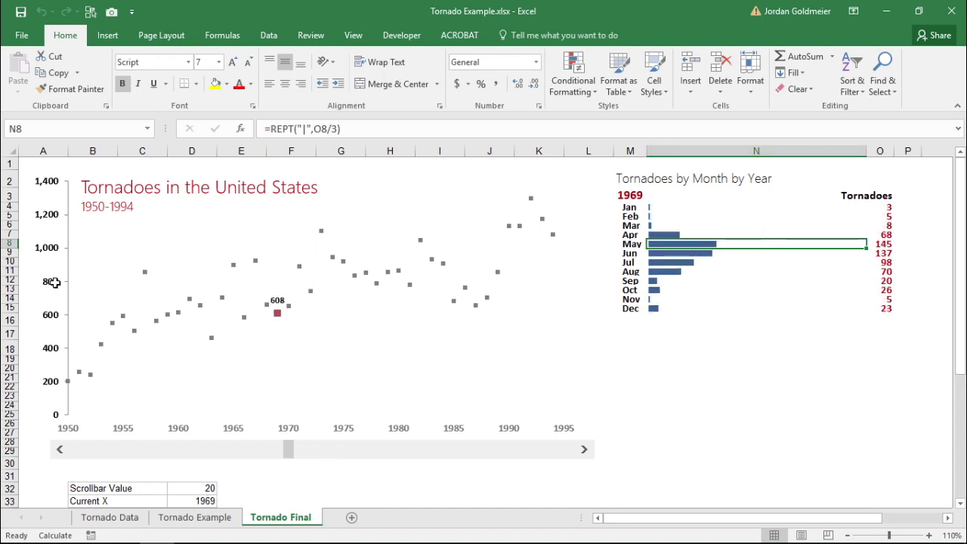
key("Right")
key("Up")
key("Up")
key("Up")
key("Up")
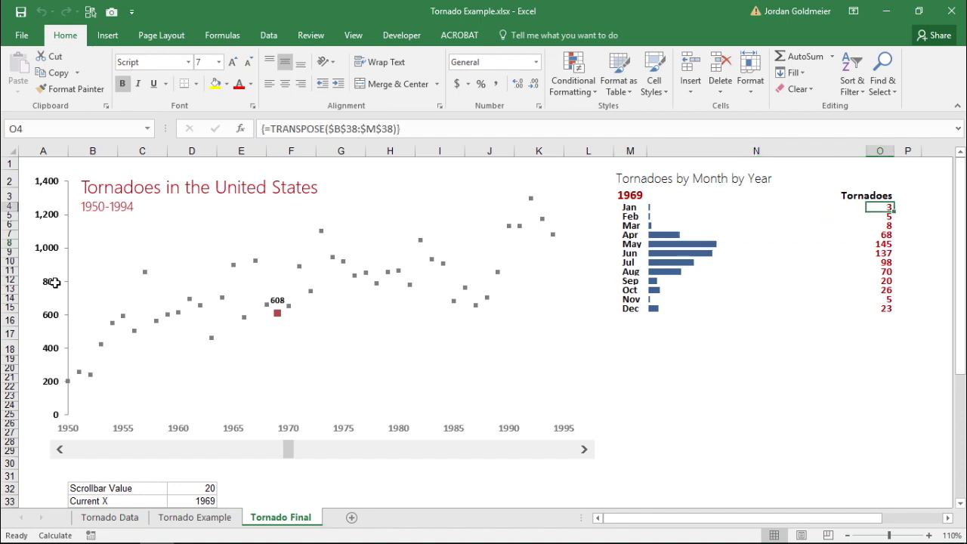
key("shift+Down")
key("shift+Down")
key("shift+Down")
key("shift+Down")
key("shift+Down")
key("shift+Down")
key("shift+Down")
key("shift+Down")
key("shift+Down")
key("shift+Down")
key("shift+Down")
key("shift+Down")
key("shift+Up")
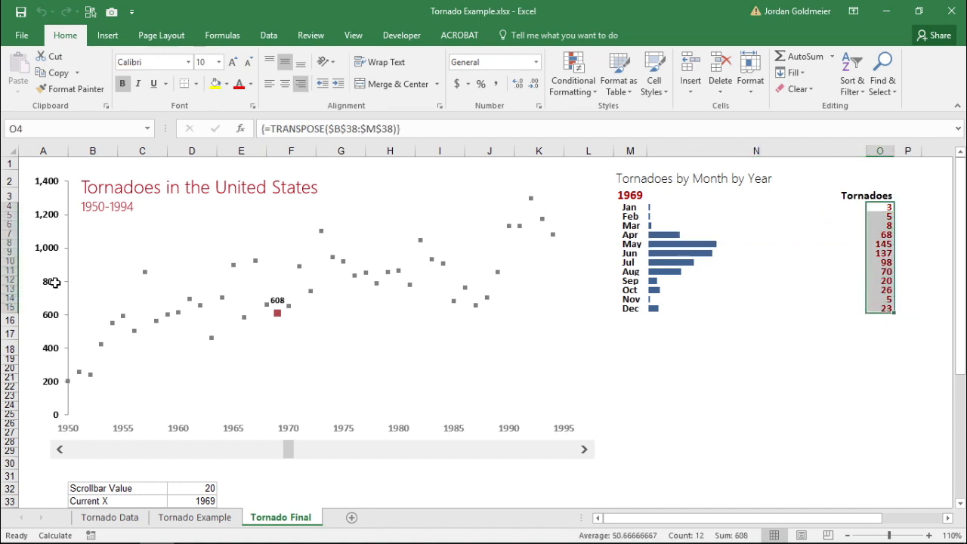
Review the Current Values To Display row B38:M38 on Tornado Example and the monthly figures on the Tornado Data sheet
key("ctrl+Page_Up")
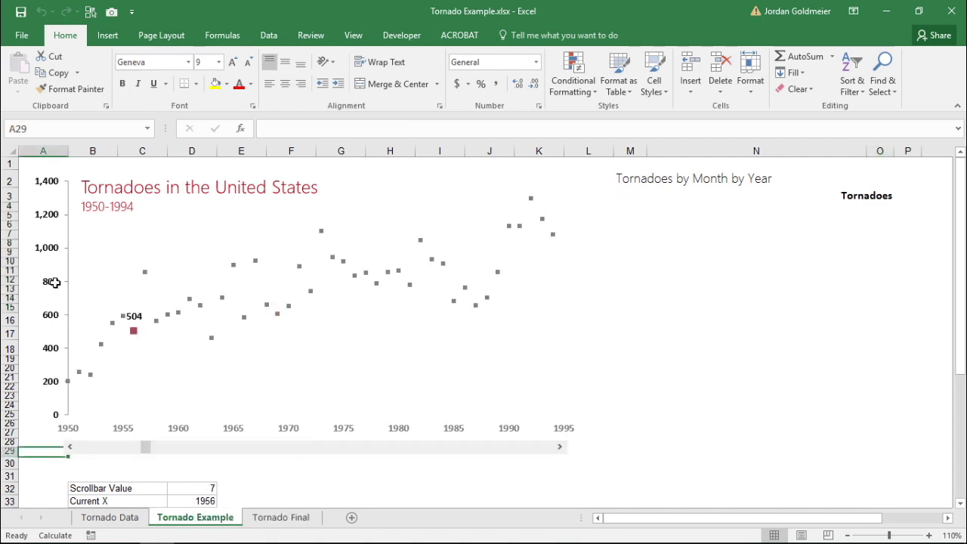
scroll(55, 281, "down", 4)
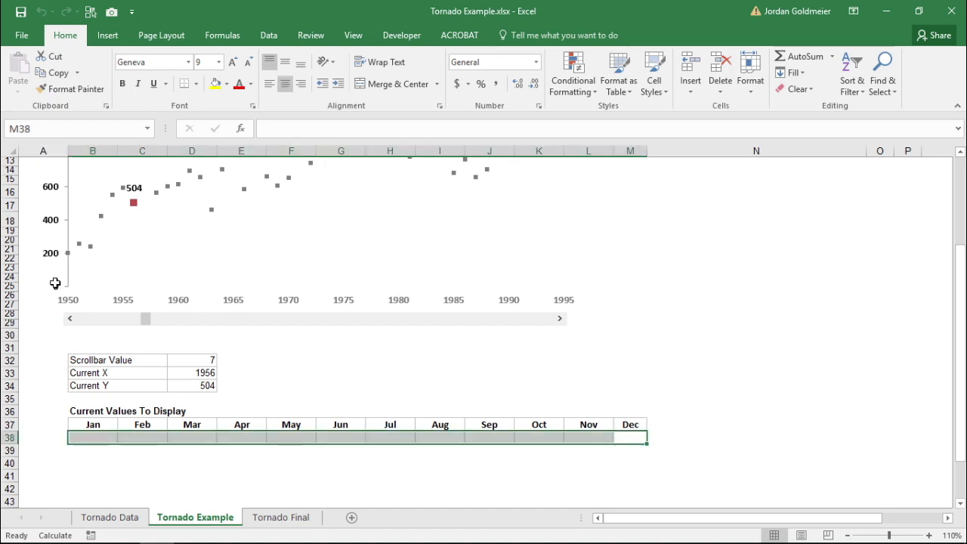
key("ctrl+Left")
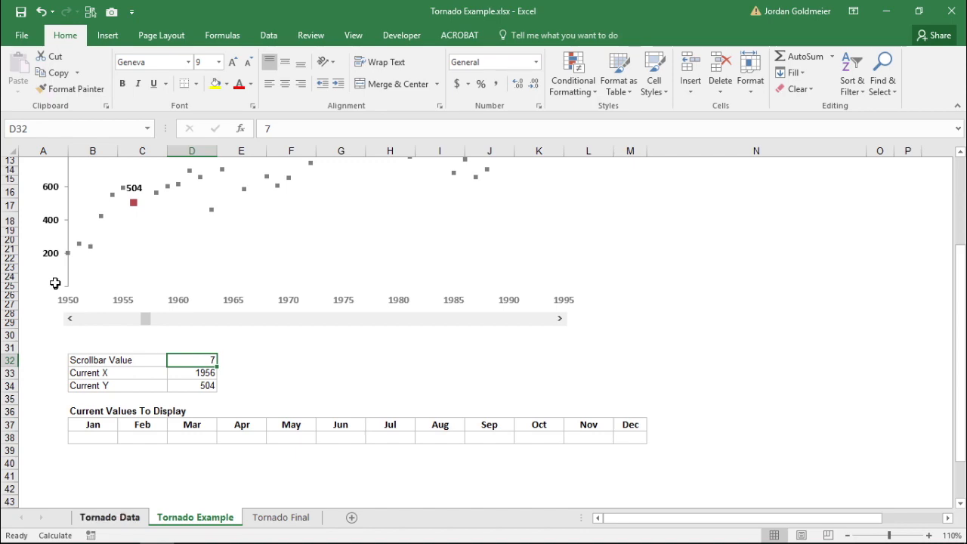
key("ctrl+Page_Up")
key("ctrl+Home")
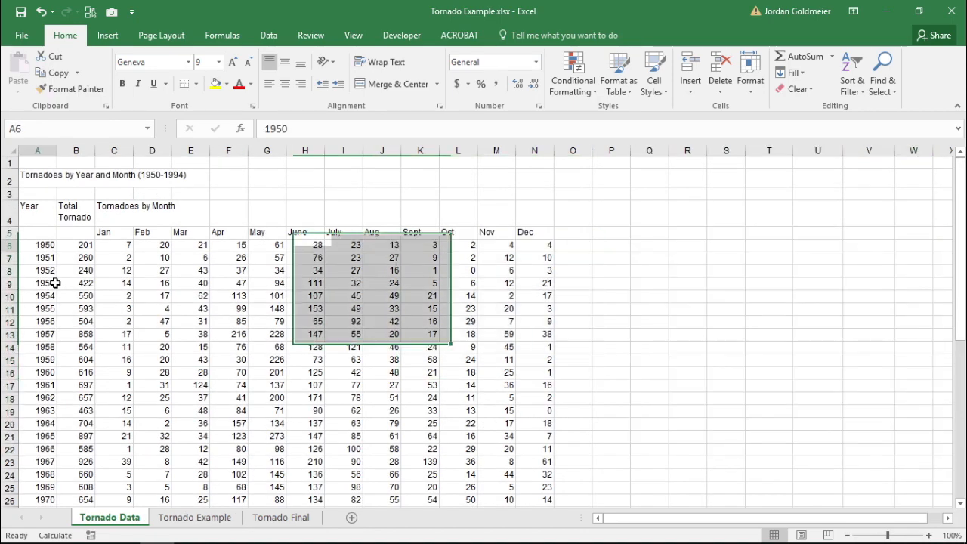
Examine the monthly figures for 1956 in C12:N12 on the Tornado Data sheet
key("Down")
key("Down")
key("Down")
key("Down")
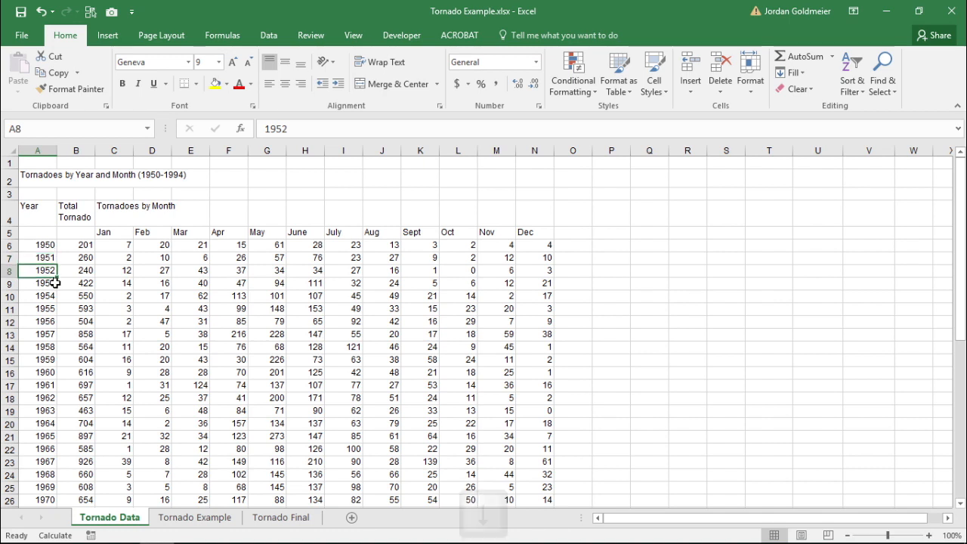
key("Down")
key("Down")
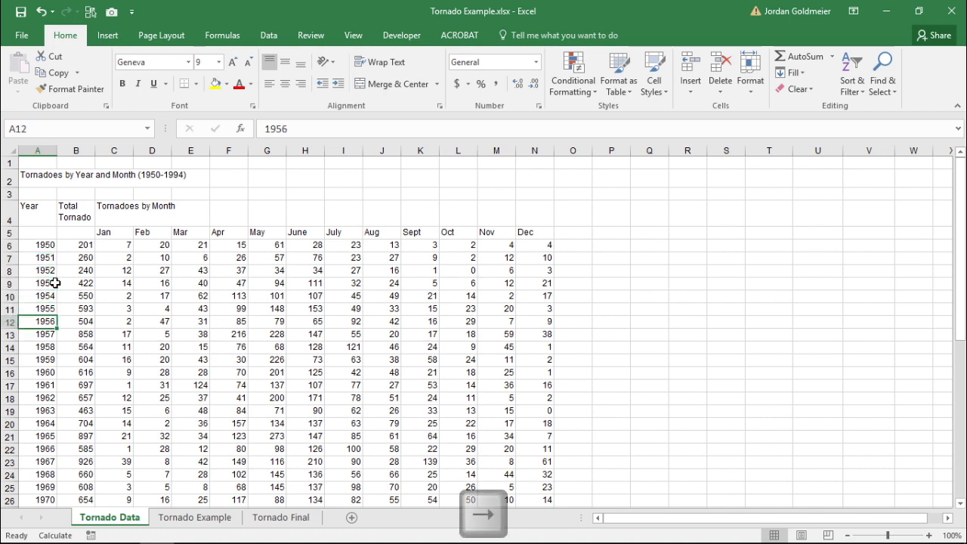
key("Right")
key("Right")
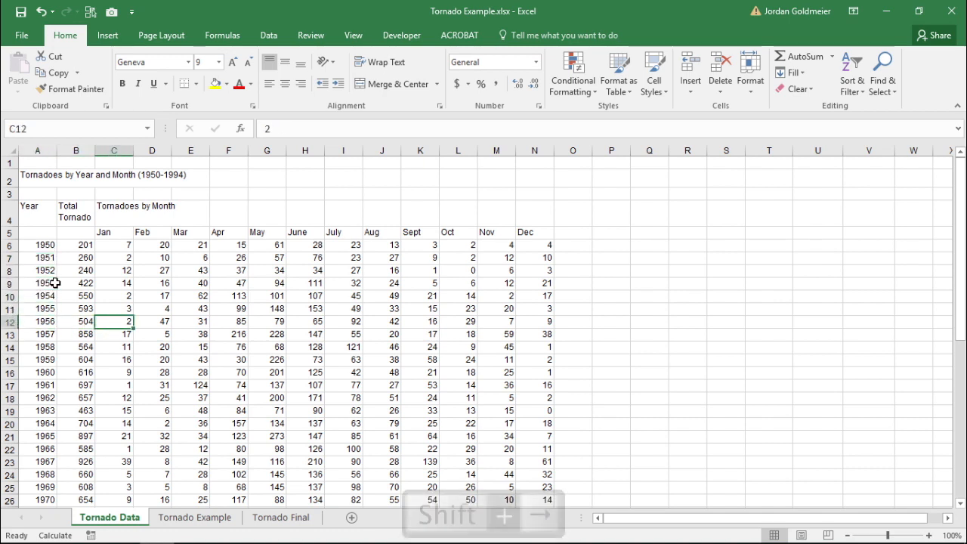
key("shift+Right")
key("shift+Right")
key("shift+Right")
key("shift+Right")
key("shift+Right")
key("shift+Right")
key("shift+Right")
key("shift+Right")
key("shift+Right")
key("shift+Right")
key("shift+Right")
key("shift+Right")
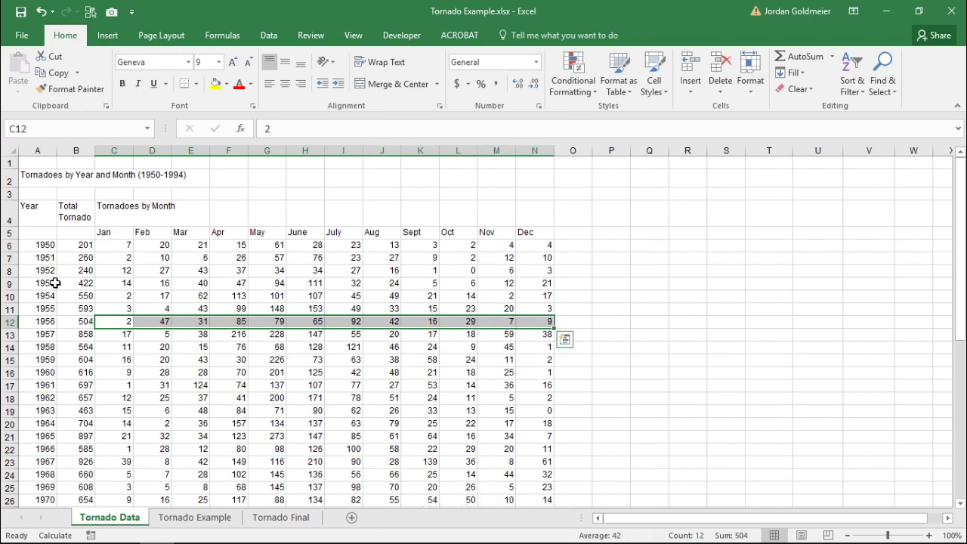
Start an INDEX formula in B38 of Tornado Example with the absolute array 'Tornado Data'!$C$6:$N$50
key("ctrl+Page_Down")
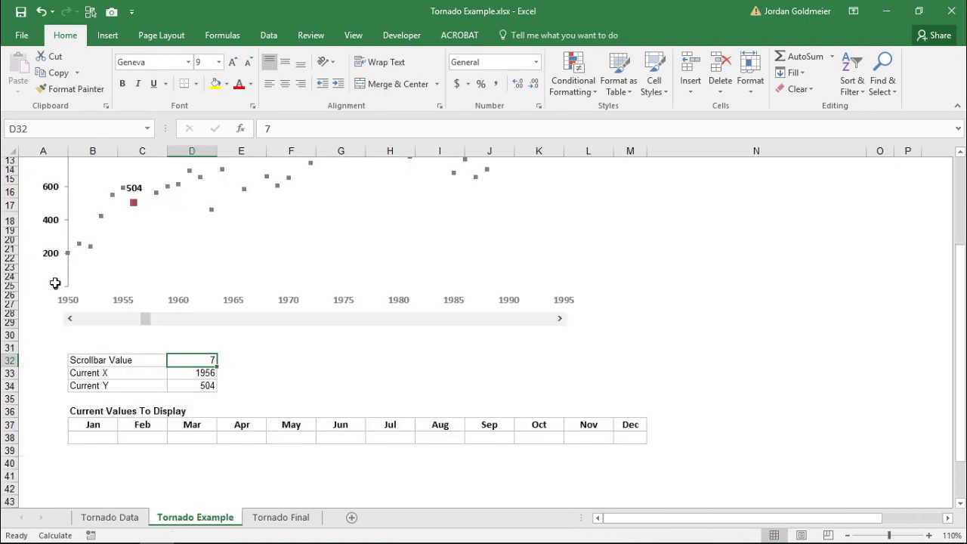
left_click(93, 437)
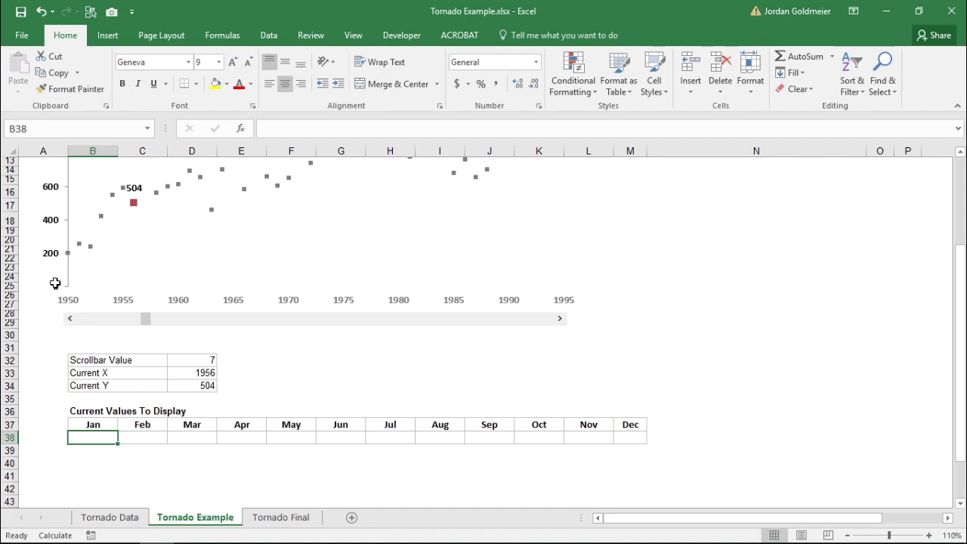
type("=")
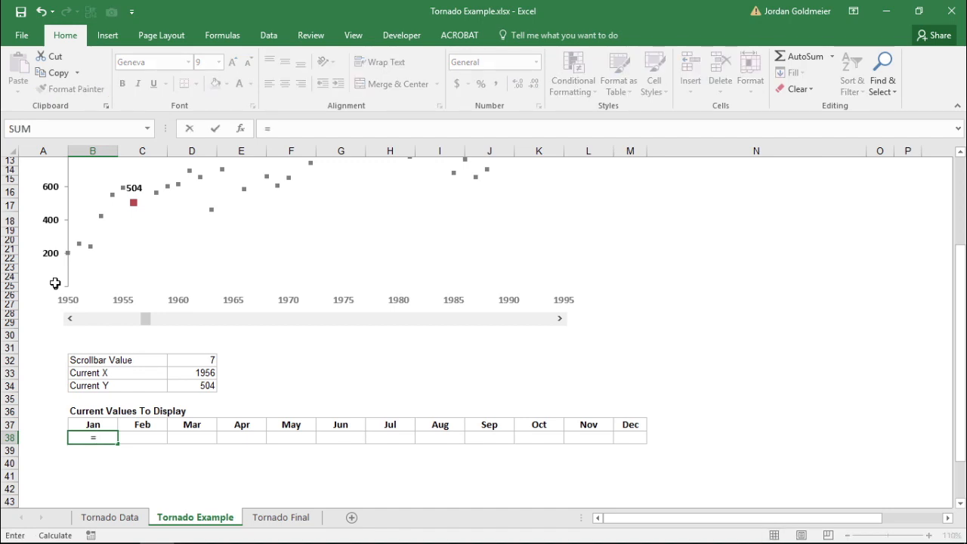
type("index")
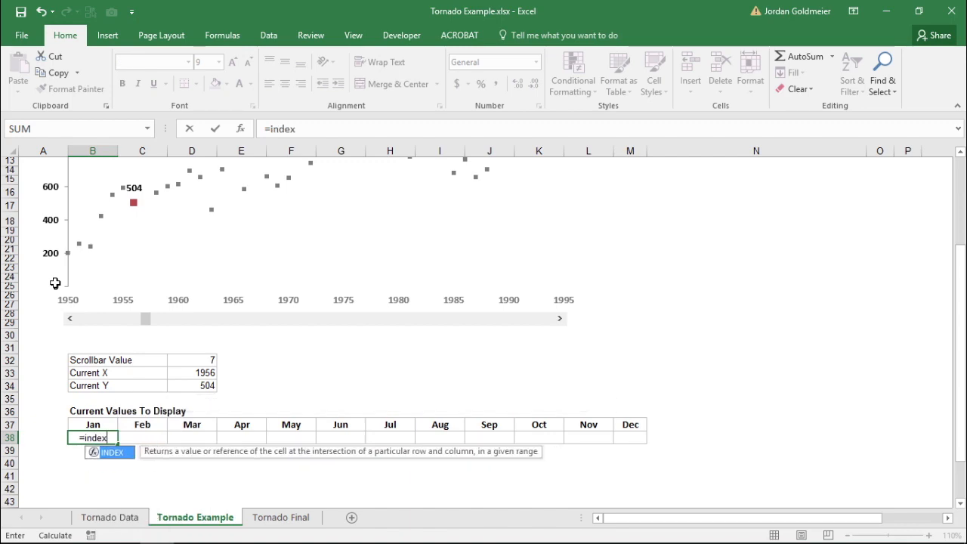
type("(")
key("ctrl+Page_Up")
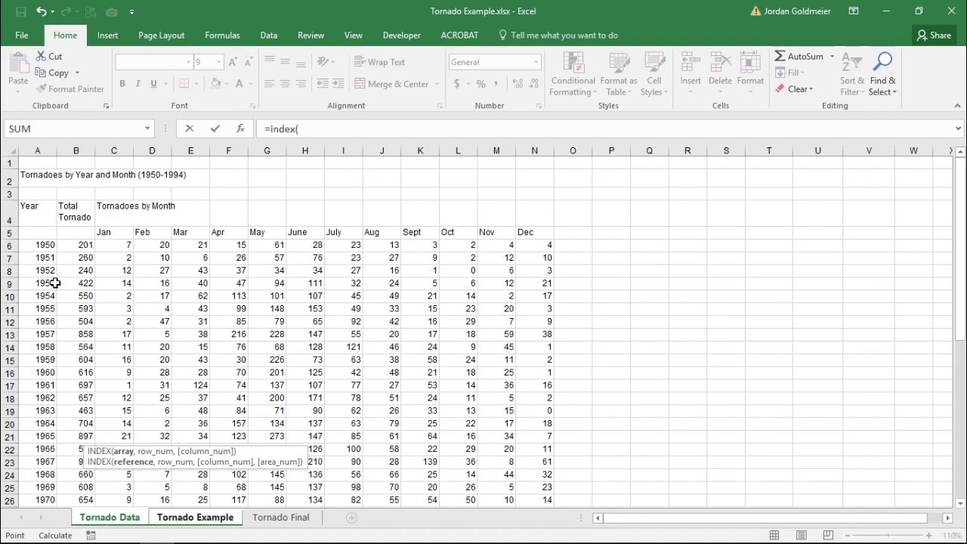
key("Down")
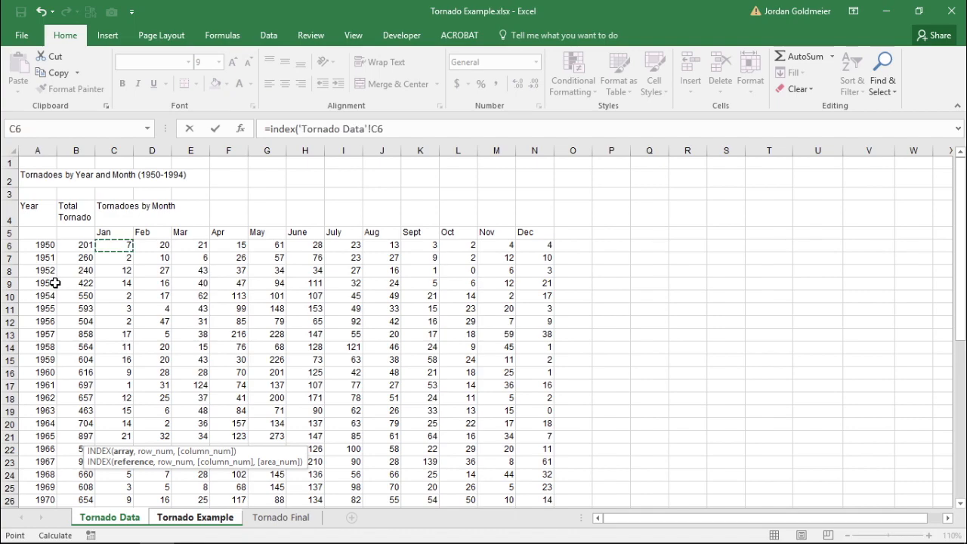
key("shift+Right")
key("shift+Right")
key("shift+Right")
key("shift+Right")
key("shift+Right")
key("shift+Right")
key("shift+Right")
key("shift+Right")
key("shift+Right")
key("shift+Right")
key("shift+Right")
key("shift+Down")
key("shift+Down")
key("shift+Down")
key("shift+Down")
key("shift+Down")
key("shift+Down")
key("shift+Down")
key("shift+Down")
key("shift+Down")
key("shift+Down")
key("shift+Down")
key("shift+Down")
key("shift+Down")
key("shift+Down")
key("shift+Down")
key("shift+Down")
key("shift+Down")
key("shift+Down")
key("shift+Down")
key("shift+Down")
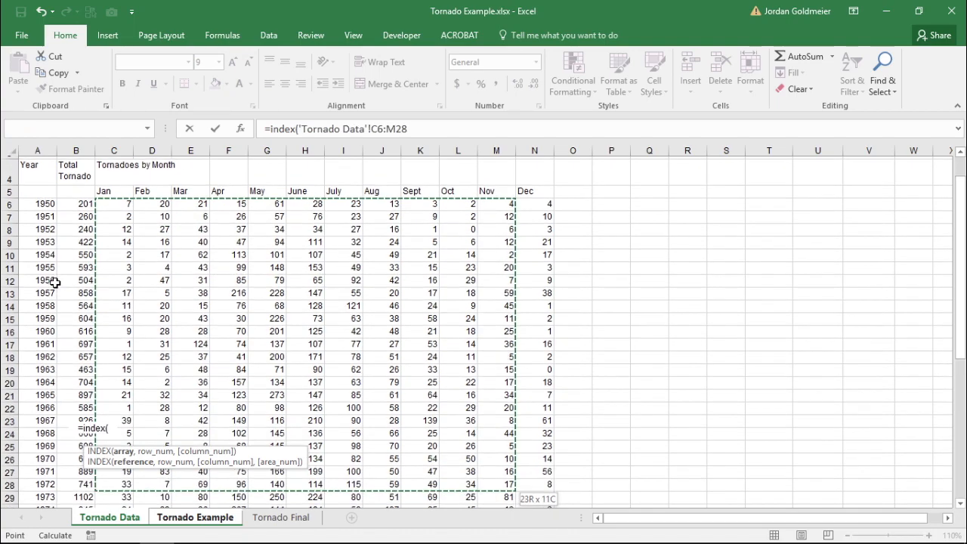
key("shift+Down")
key("shift+Down")
key("shift+Down")
key("shift+Down")
key("shift+Down")
key("shift+Down")
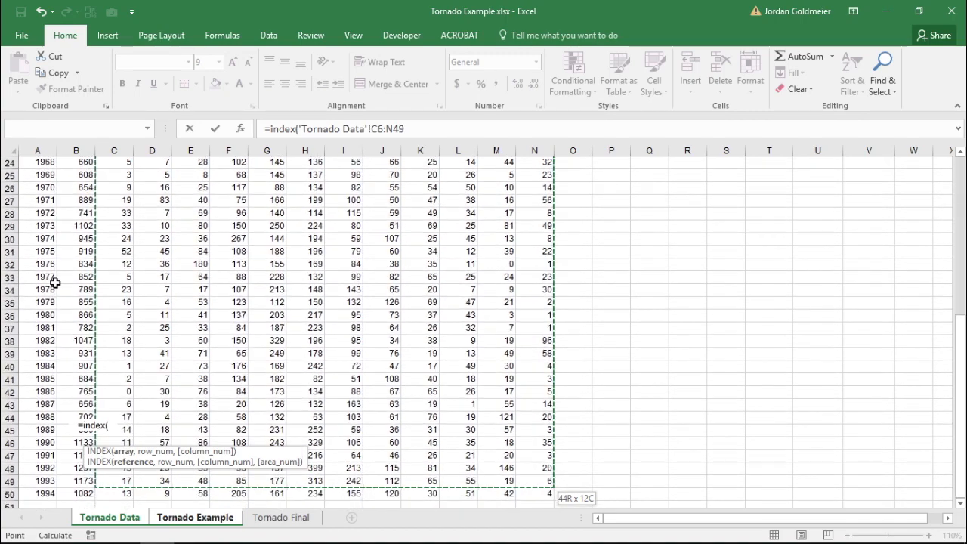
key("shift+Up")
key("shift+Up")
key("shift+Up")
key("shift+Up")
key("shift+Up")
key("shift+Left")
key("shift+Down")
key("shift+Down")
key("shift+Down")
key("shift+Down")
key("shift+Down")
key("shift+Right")
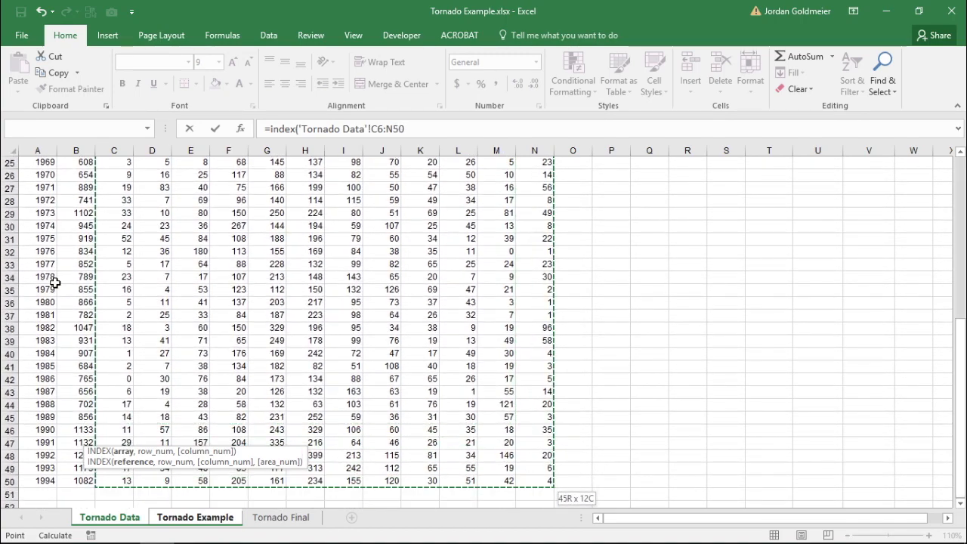
key("F4")
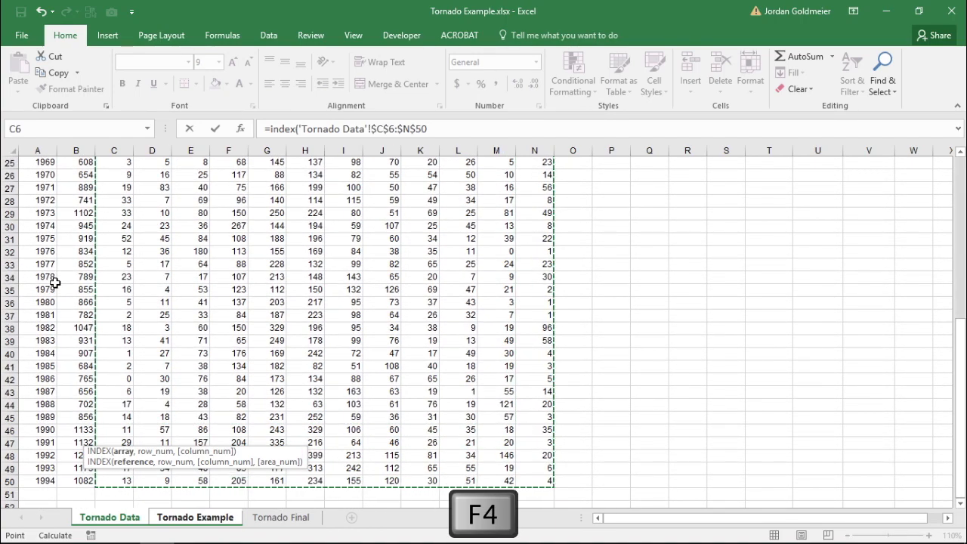
Add the Scrollbar Value cell D32 on Tornado Example as the row number of the INDEX formula
type(",")
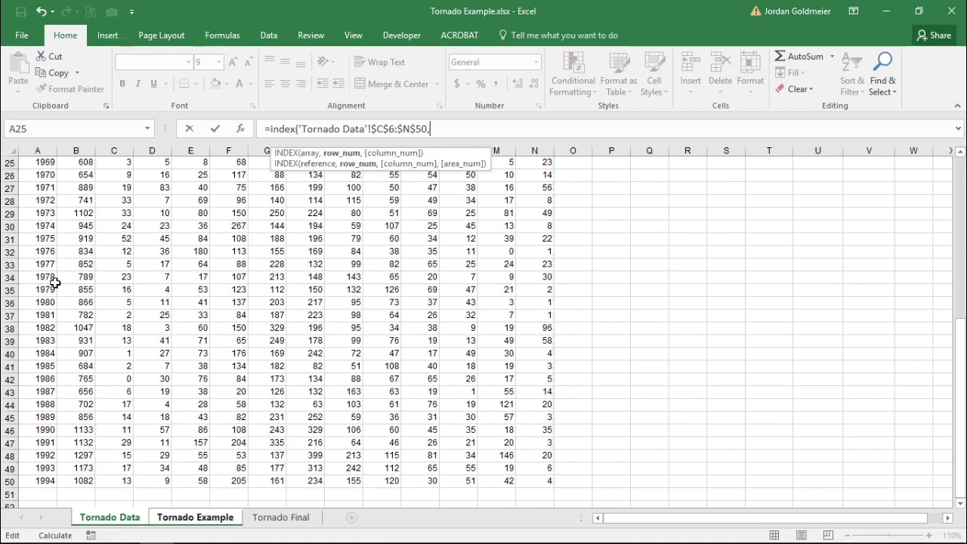
key("ctrl+Page_Down")
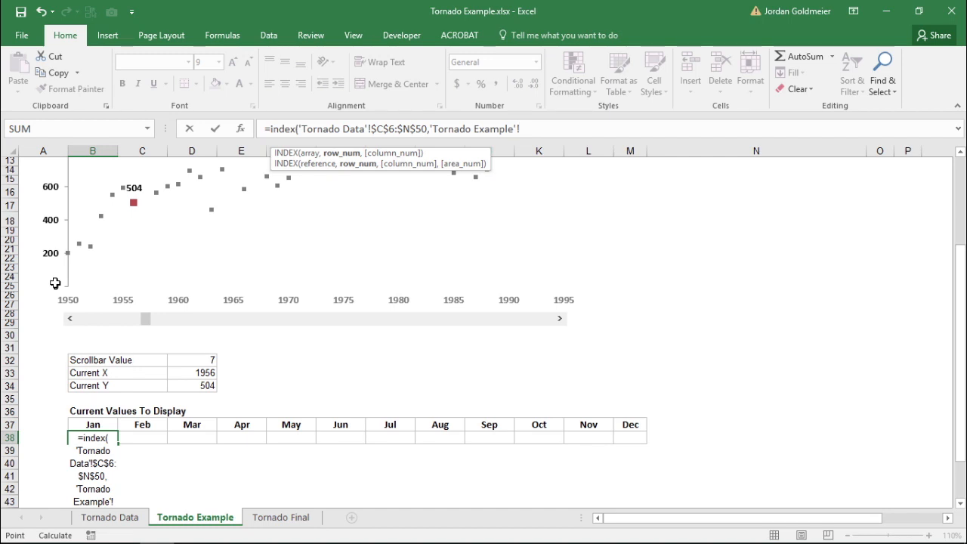
key("Up")
key("Up")
key("Up")
key("Up")
key("Up")
key("Up")
key("Right")
key("Right")
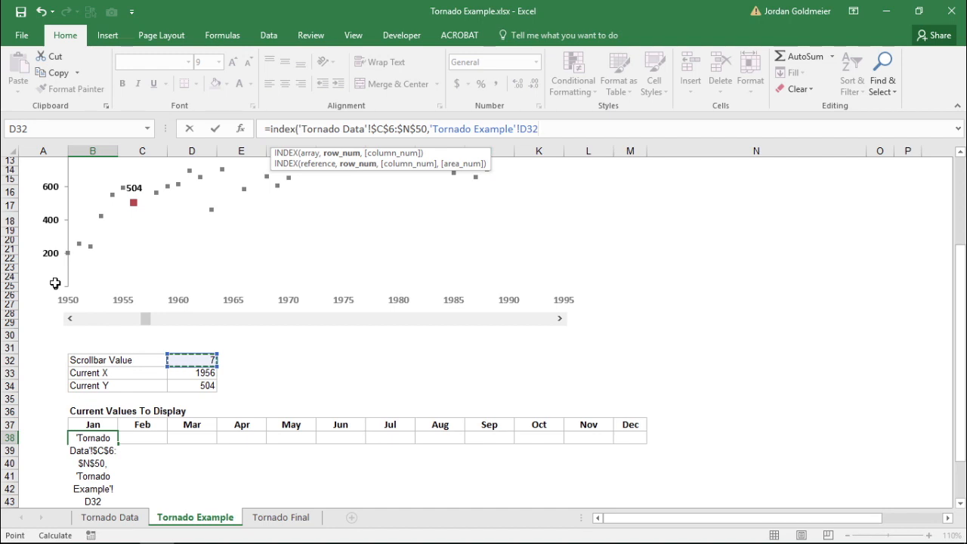
type(",")
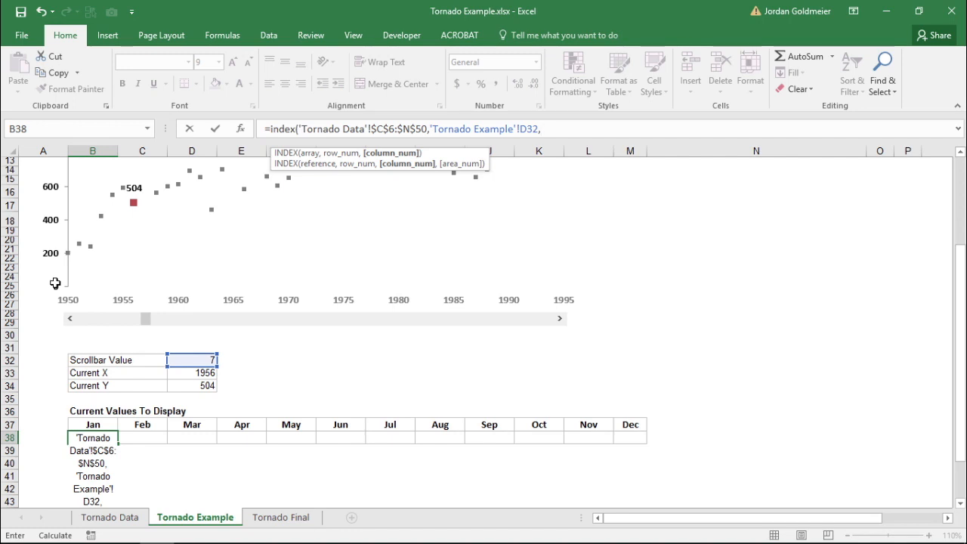
type("{34")
key("BackSpace")
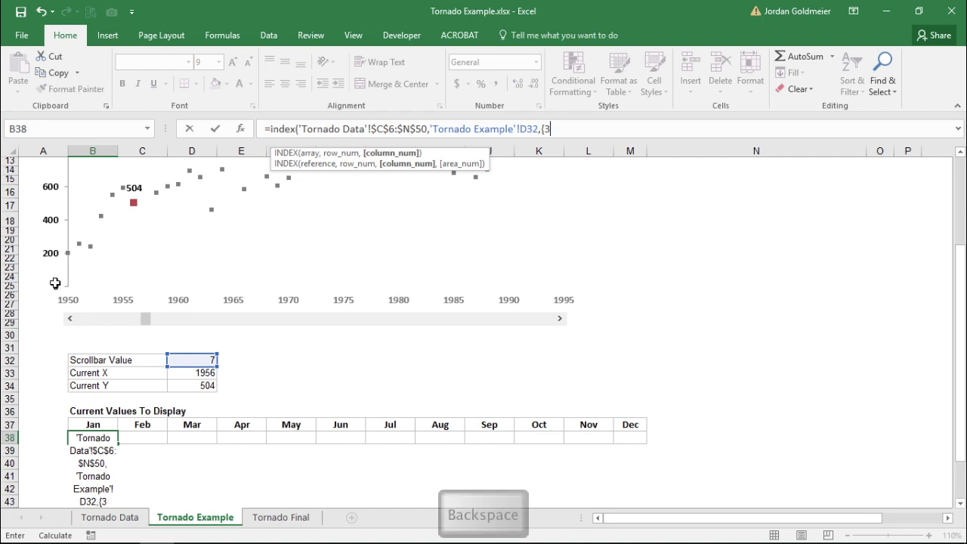
type(",4,5")
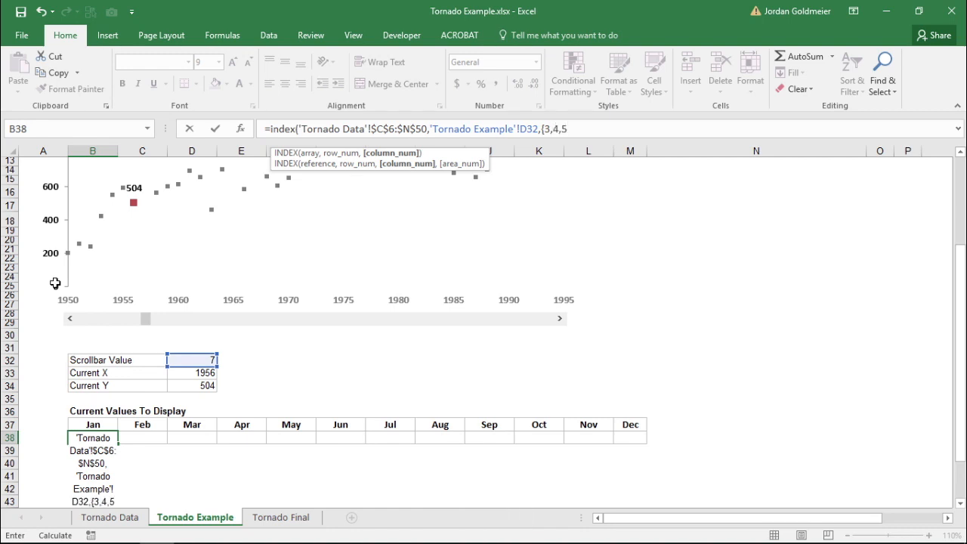
key("BackSpace")
key("BackSpace")
key("BackSpace")
key("BackSpace")
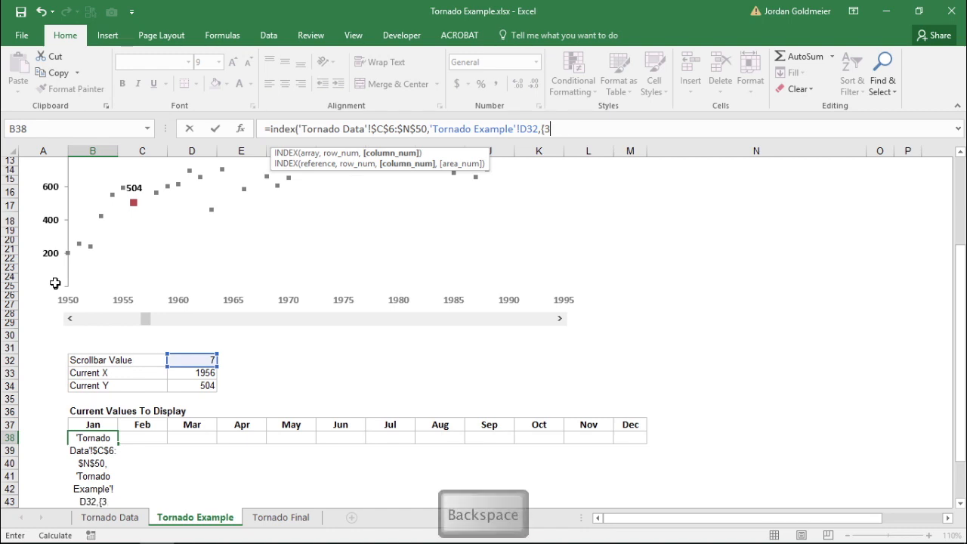
key("BackSpace")
key("BackSpace")
key("BackSpace")
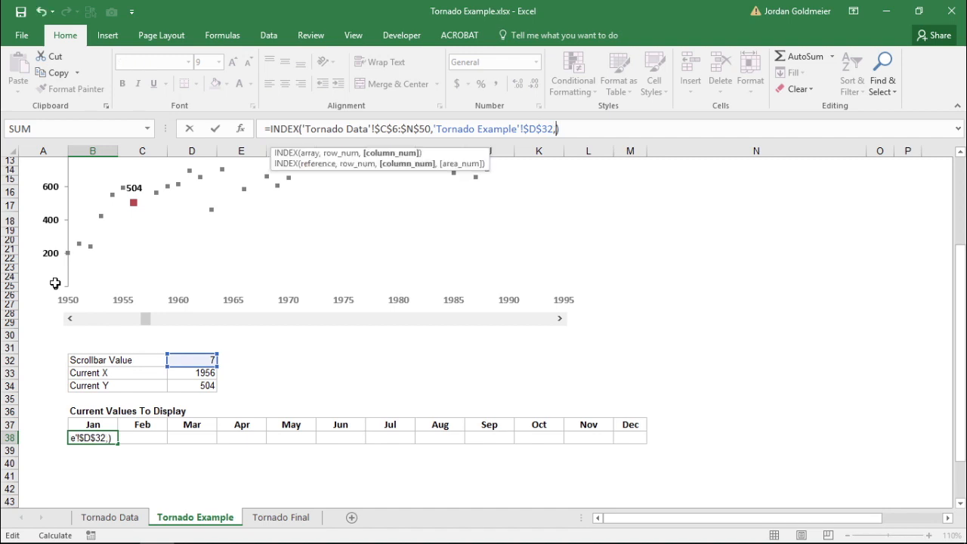
Try the array constant {2,3,7} as the column number of the INDEX formula in B38
type(", 1")
key("BackSpace")
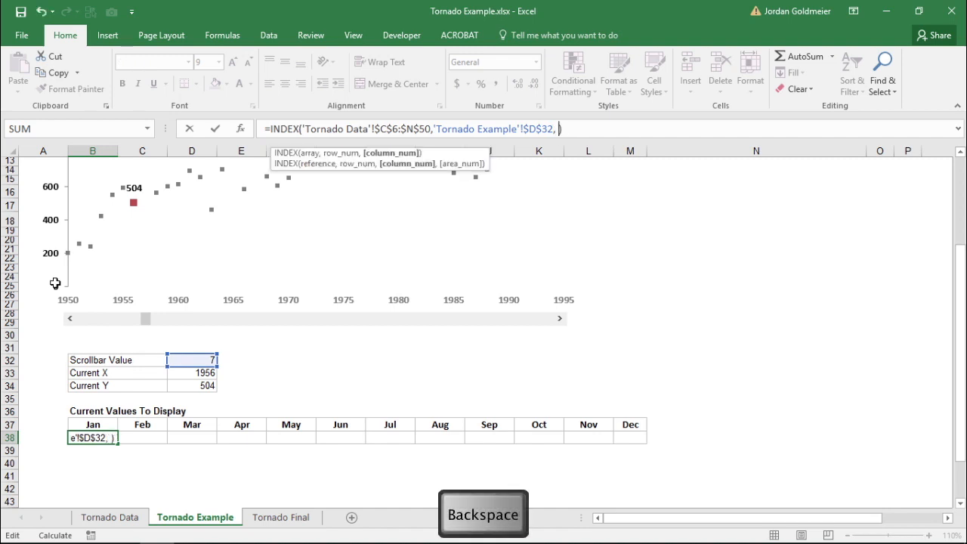
type("(")
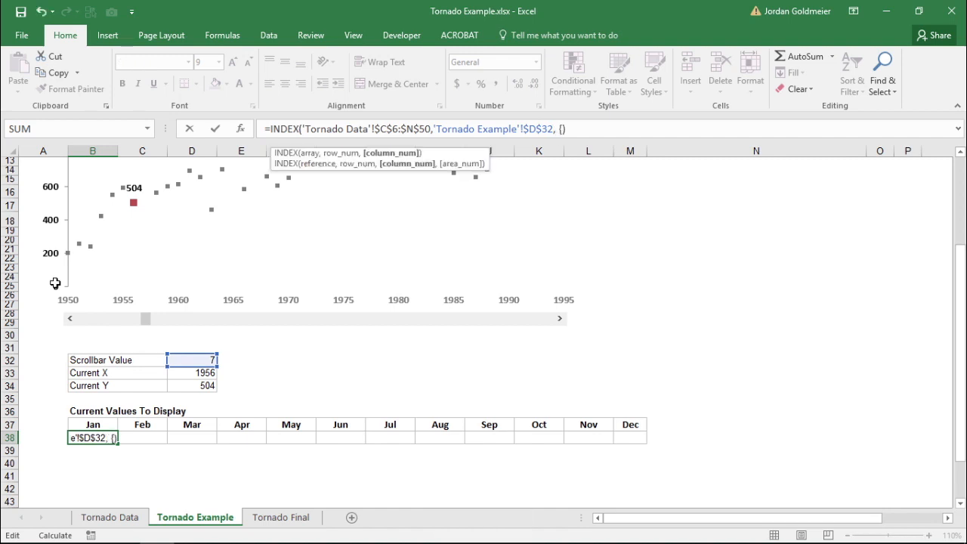
type("}")
key("Left")
type("2,3,")
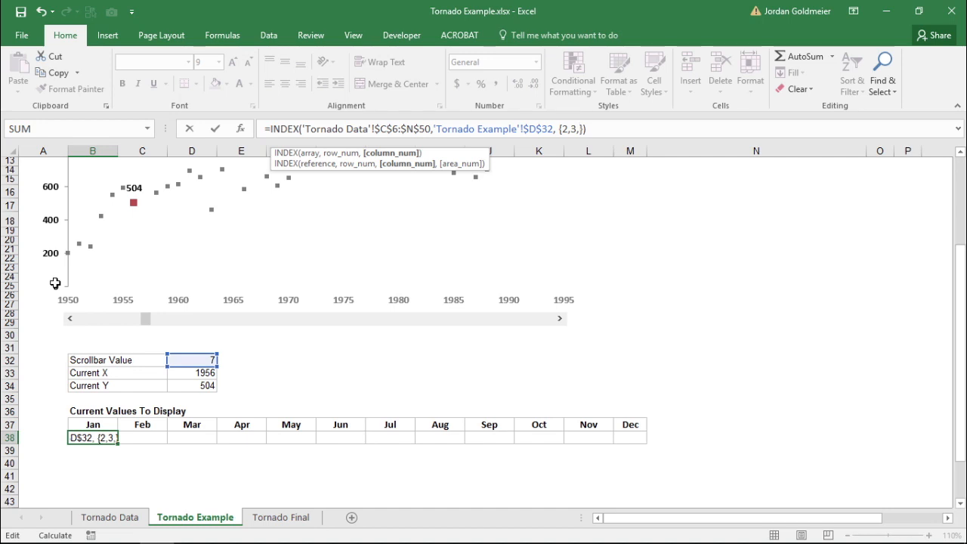
type("7")
key("BackSpace")
key("BackSpace")
key("BackSpace")
key("BackSpace")
key("BackSpace")
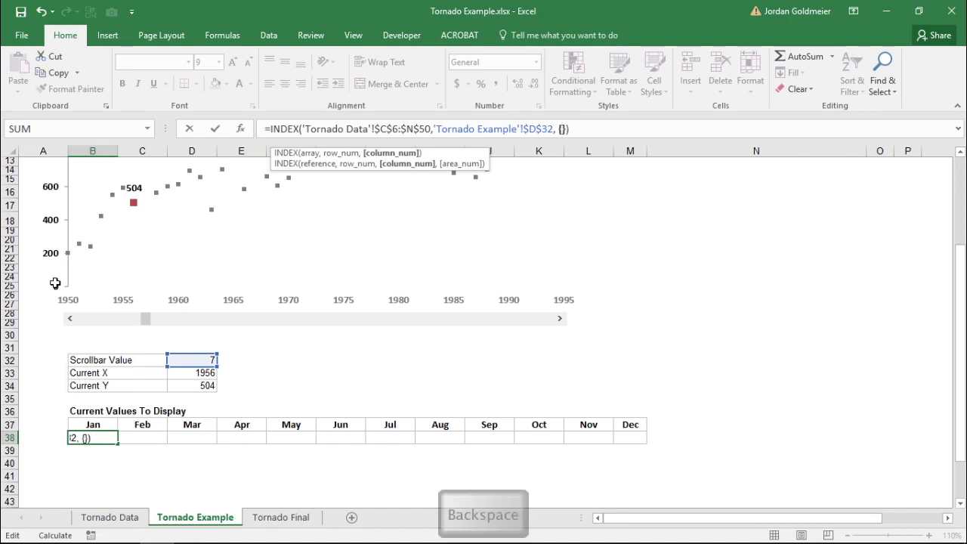
key("BackSpace")
key("BackSpace")
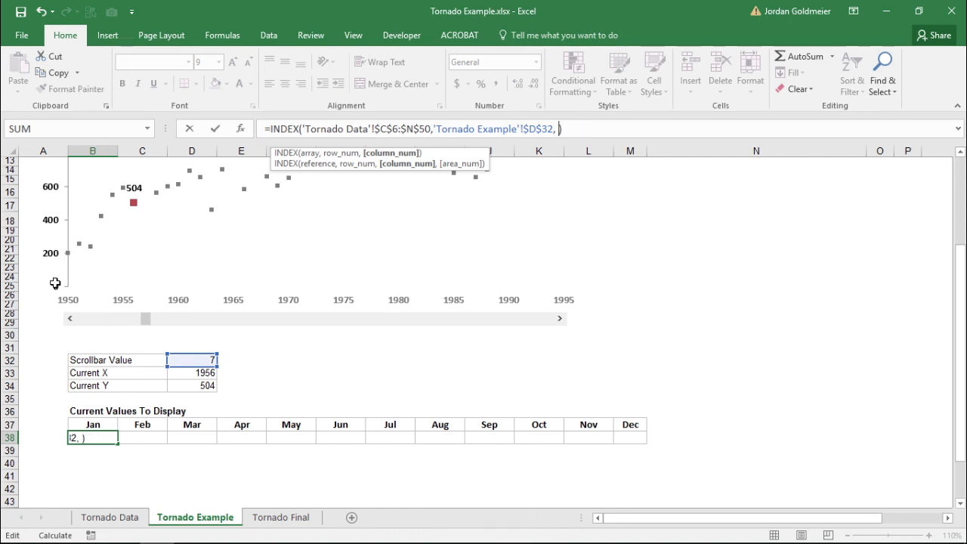
key("Left")
key("Left")
key("Left")
key("Left")
key("Left")
key("Left")
key("Left")
key("Left")
key("Left")
key("Left")
key("Left")
key("Left")
key("Left")
key("Left")
key("Left")
key("Left")
key("Left")
key("Left")
key("Left")
key("Left")
key("Right")
key("Right")
key("Right")
key("Right")
key("Right")
key("Right")
key("Right")
key("Right")
key("Right")
key("Right")
key("Right")
key("Right")
key("Right")
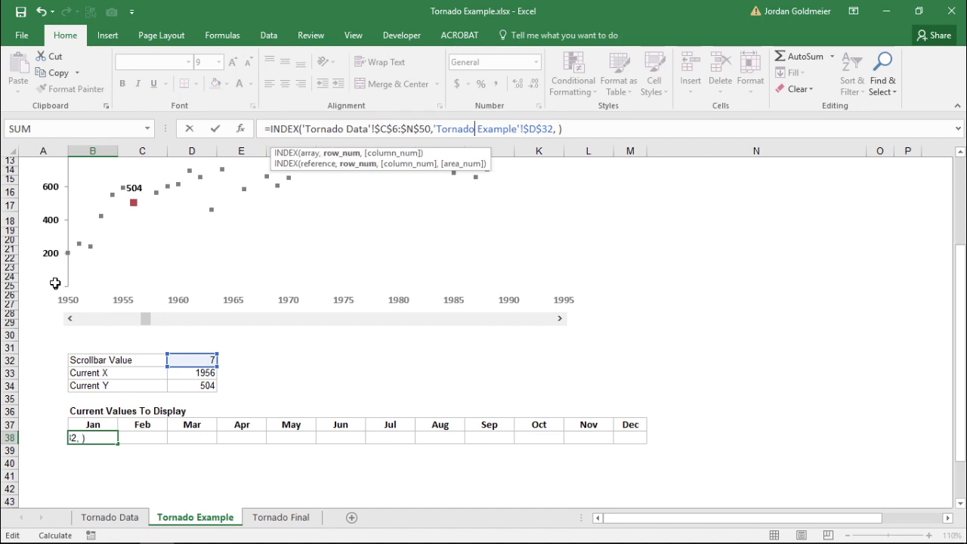
Leave the column number of the INDEX formula in B38 blank and enter the formula
key("Right")
key("Right")
key("Right")
key("Right")
key("Right")
key("Right")
key("Right")
key("Right")
key("Right")
key("Right")
key("Right")
key("Right")
key("Right")
key("Right")
key("Right")
key("Right")
key("Right")
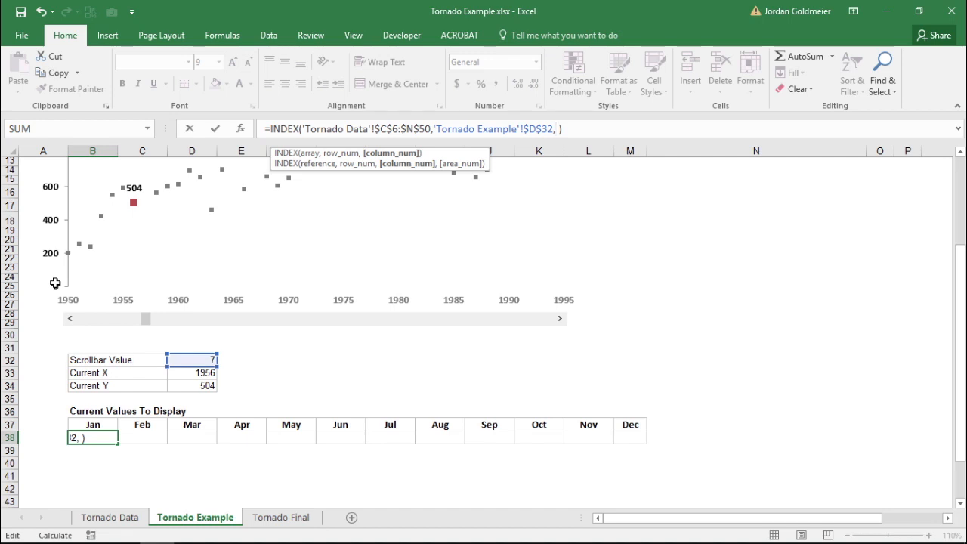
key("Return")
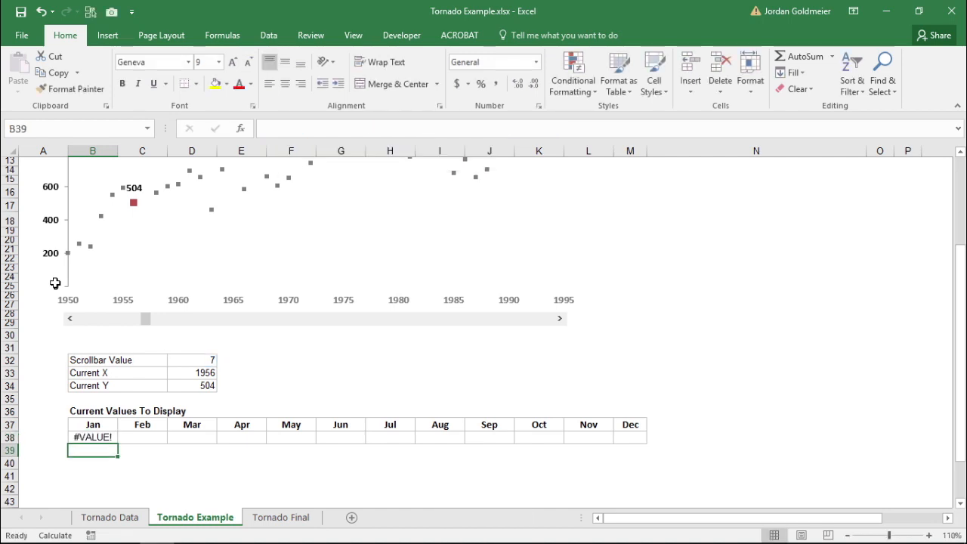
Extend the INDEX formula from B38 across to M38 and enter it over B38:M38 as one array formula
key("Up")
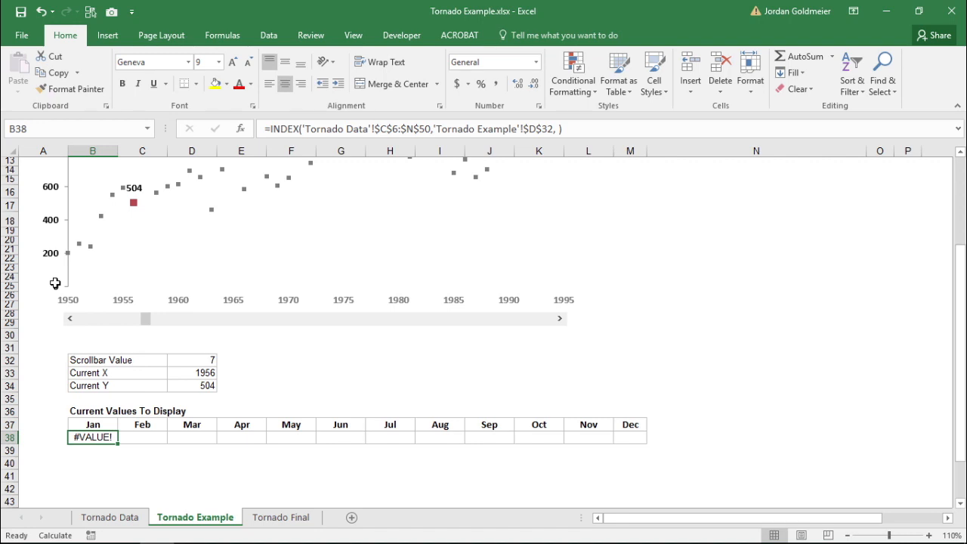
left_click_drag(118, 443, 646, 444)
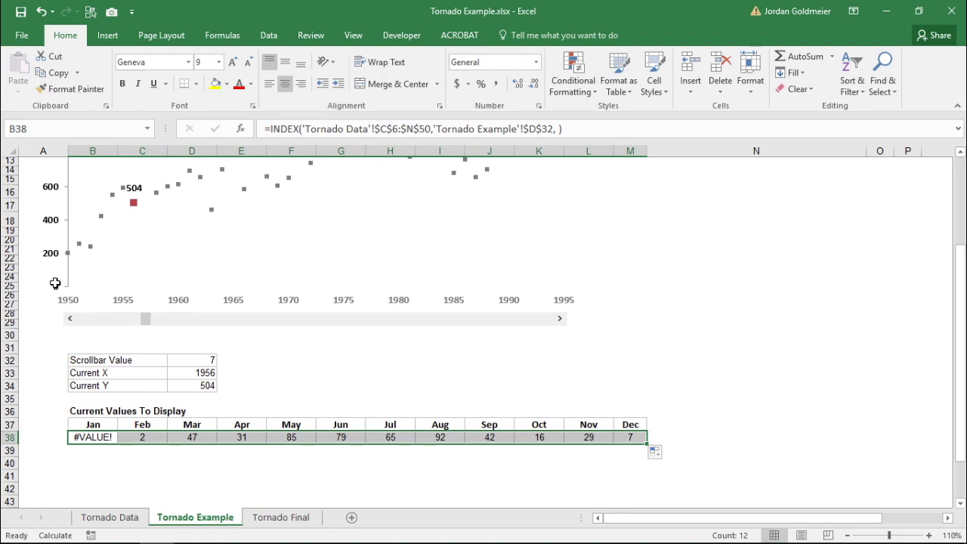
key("F2")
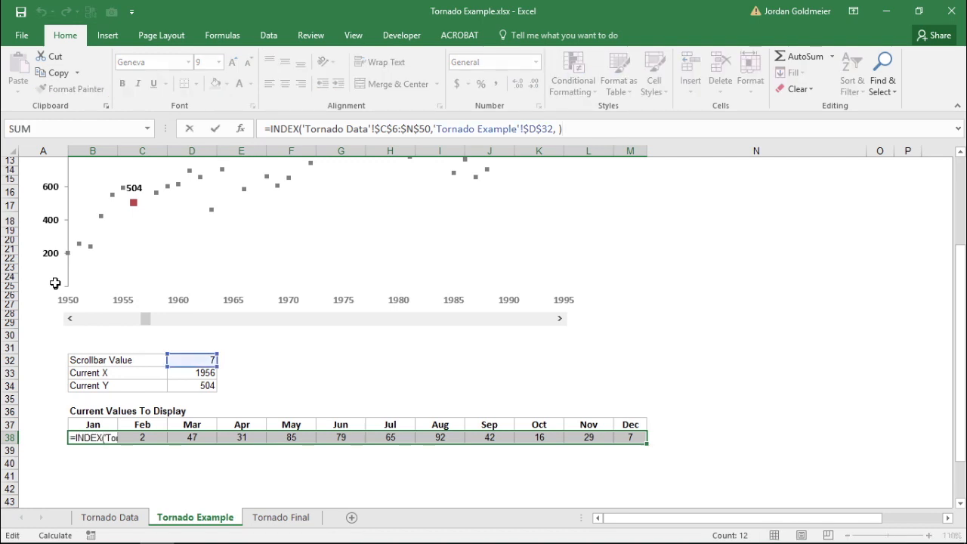
key("Left")
key("ctrl+shift+Return")
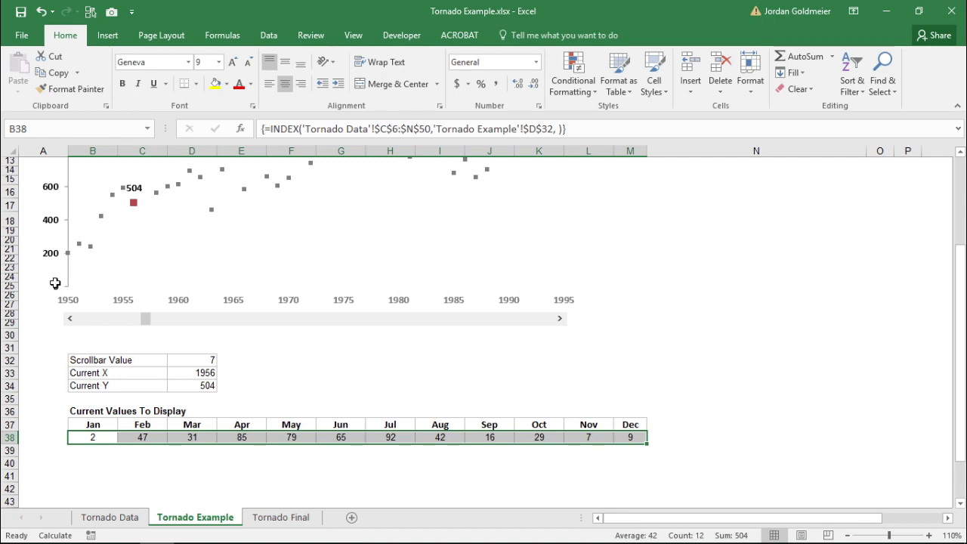
Compare the Scrollbar Value in D32 and the monthly values in B38:M38 with the 1956 row on the Tornado Data sheet
key("Up")
key("Up")
key("Up")
key("Up")
key("Up")
key("Up")
key("Right")
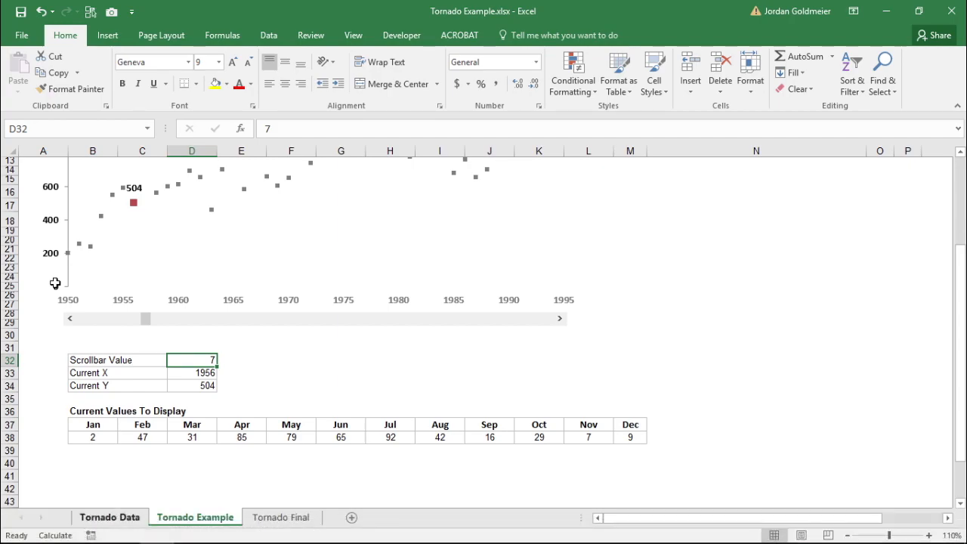
key("ctrl+Page_Up")
scroll(55, 283, "down", 6)
scroll(56, 283, "up", 11)
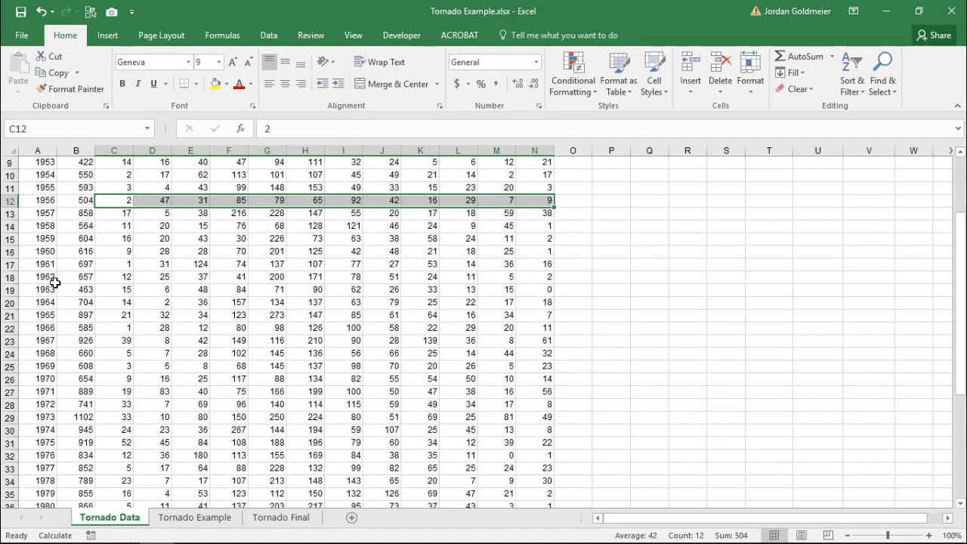
scroll(56, 284, "up", 3)
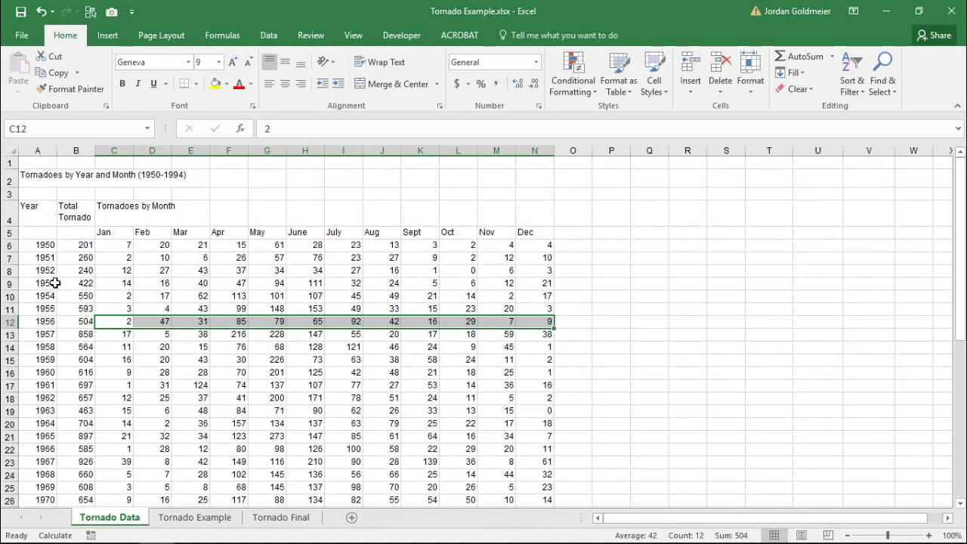
Check the chart and value tables on Tornado Example once more against the monthly data on Tornado Data
key("ctrl+shift+Page_Down")
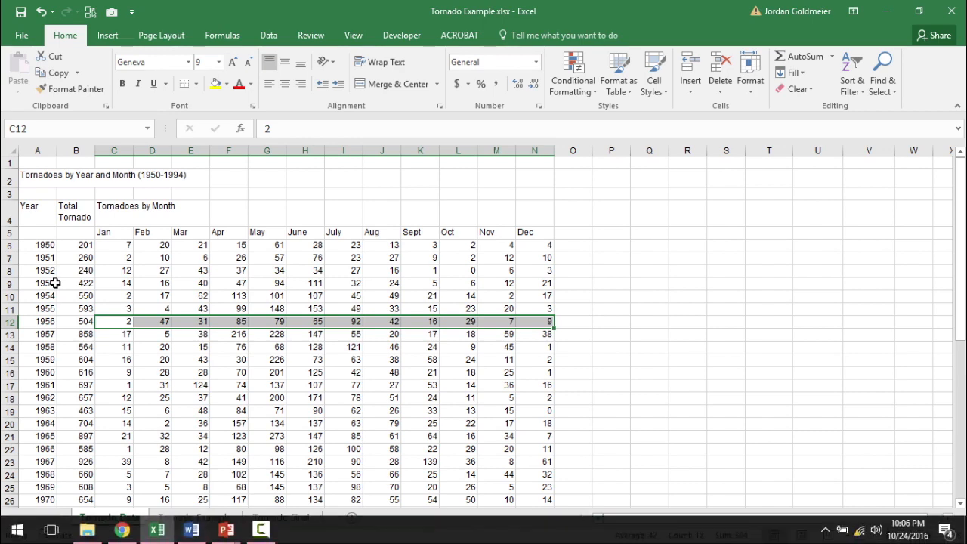
key("ctrl+Page_Down")
scroll(55, 283, "down", 2)
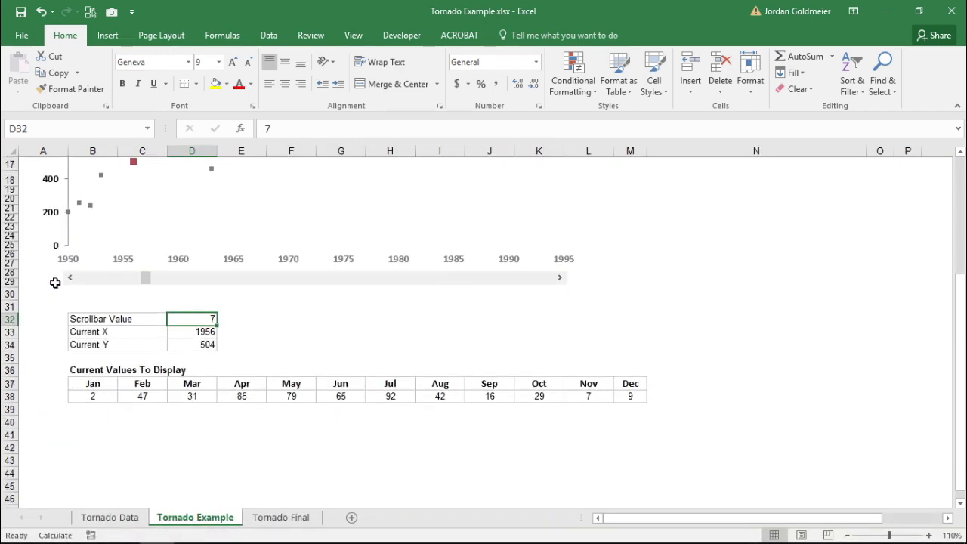
scroll(55, 282, "up", 4)
scroll(55, 282, "down", 2)
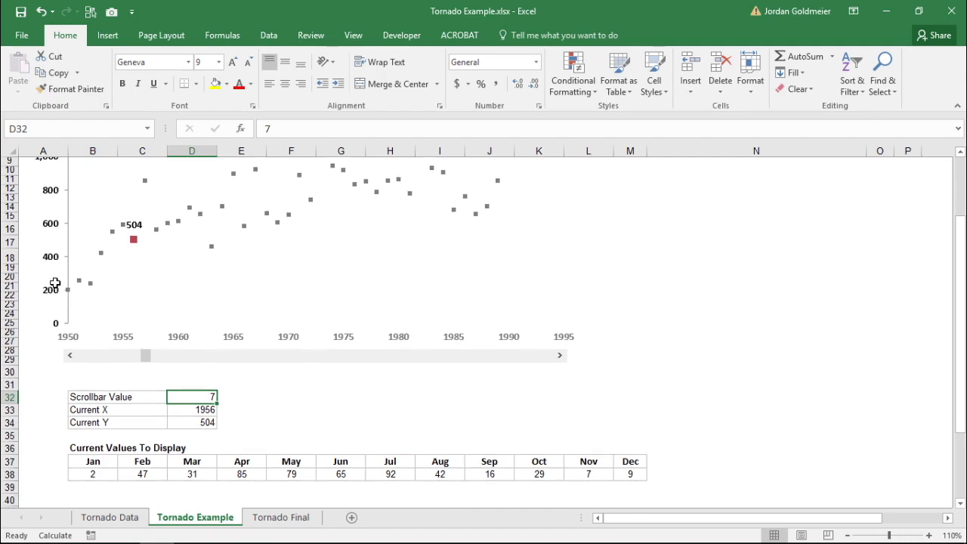
key("ctrl+shift+Page_Up")
key("ctrl+Page_Up")
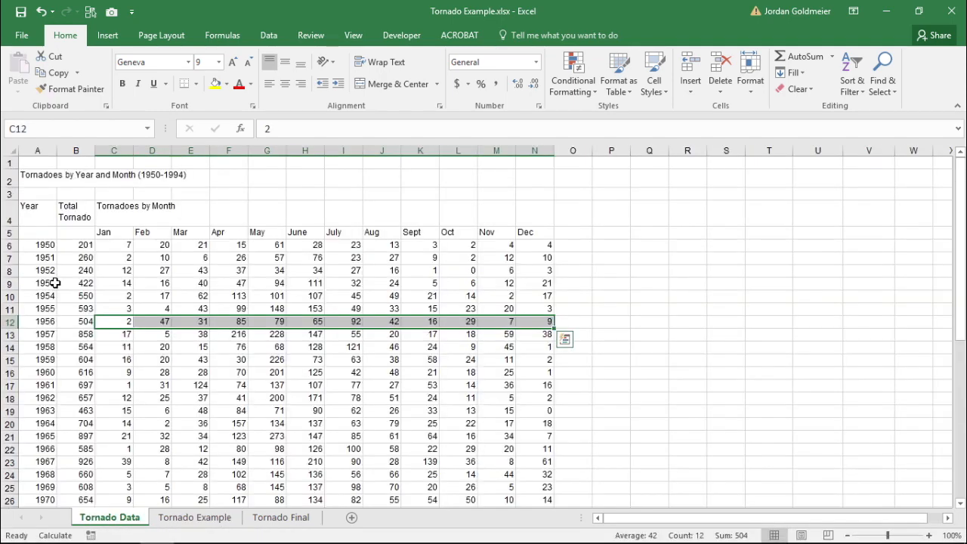
Advance the scroll bar on Tornado Example to 24 and select B38:M38 to check the monthly sum against Current Y
key("ctrl+Page_Down")
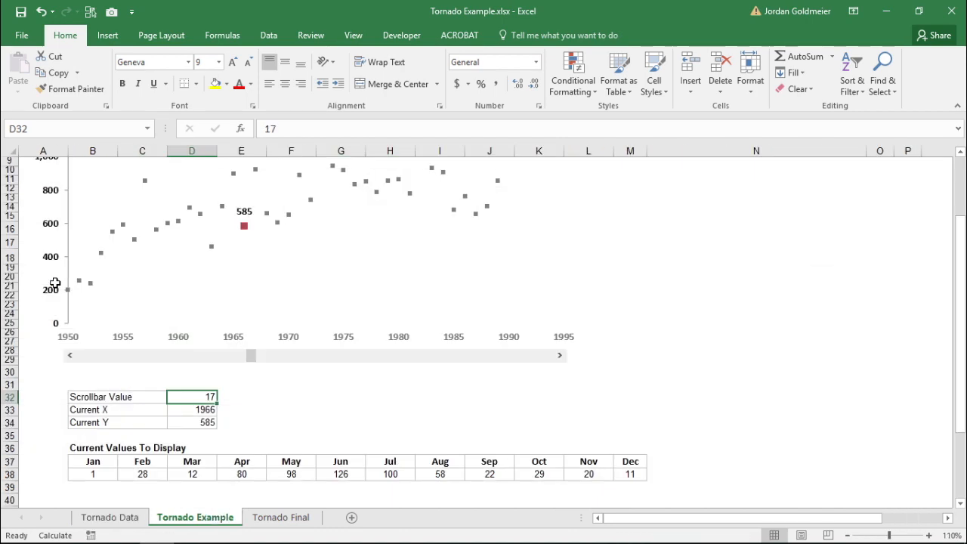
left_click(560, 356)
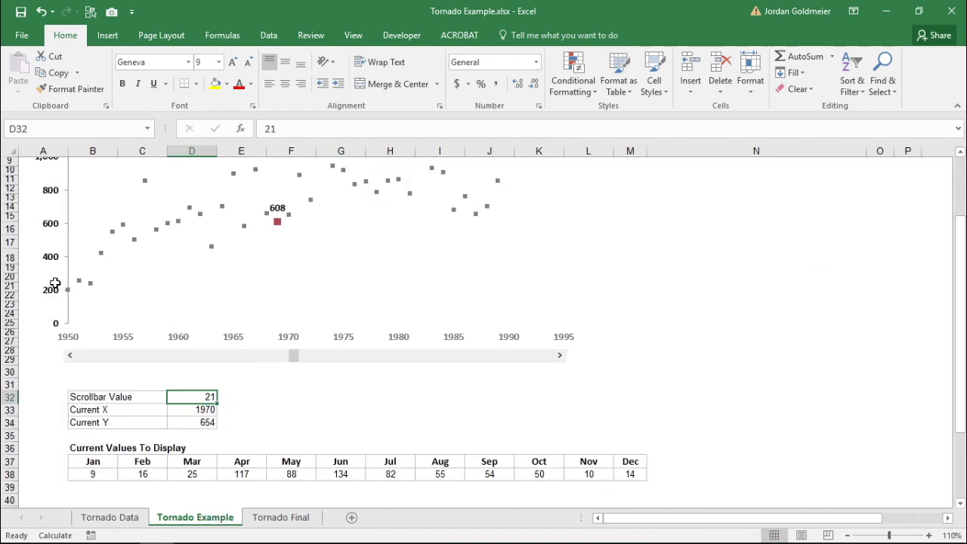
left_click_drag(630, 474, 92, 474)
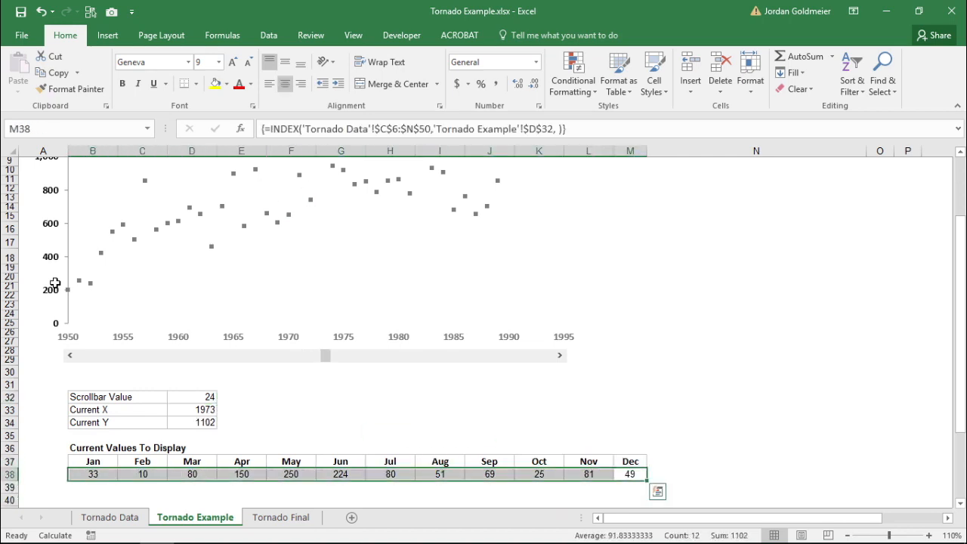
Examine the finished monthly breakdown with its TRANSPOSE values on the Tornado Final sheet, and return to Tornado Example
scroll(55, 282, "up", 3)
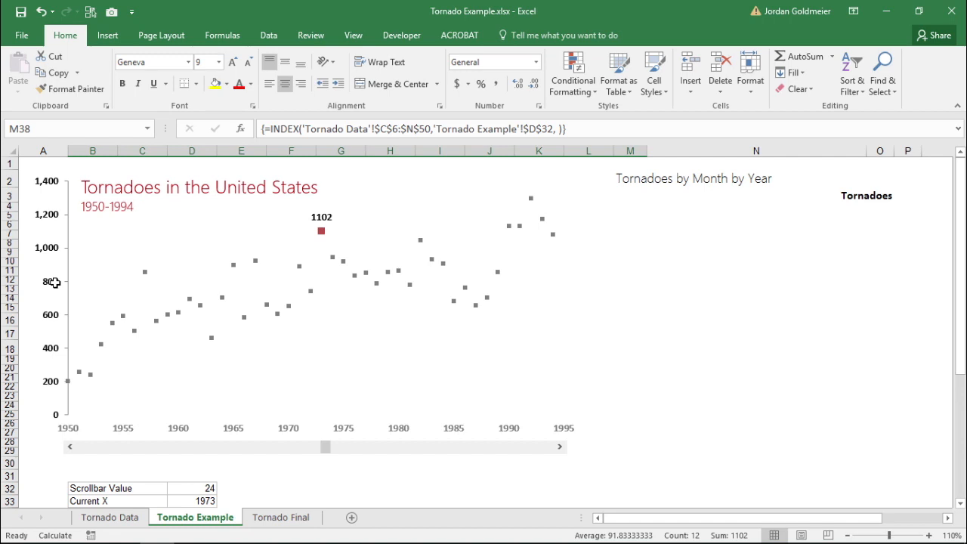
key("ctrl+Page_Down")
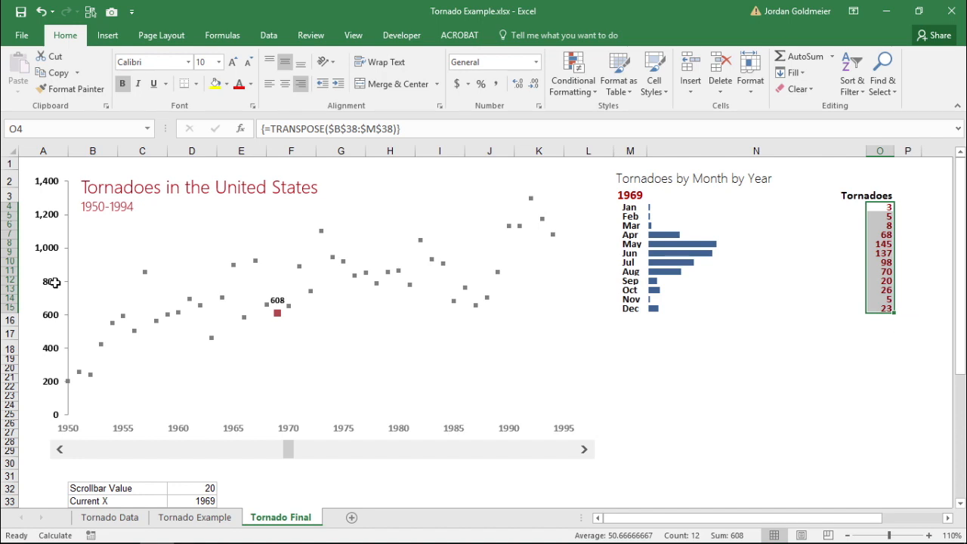
key("ctrl+Page_Up")
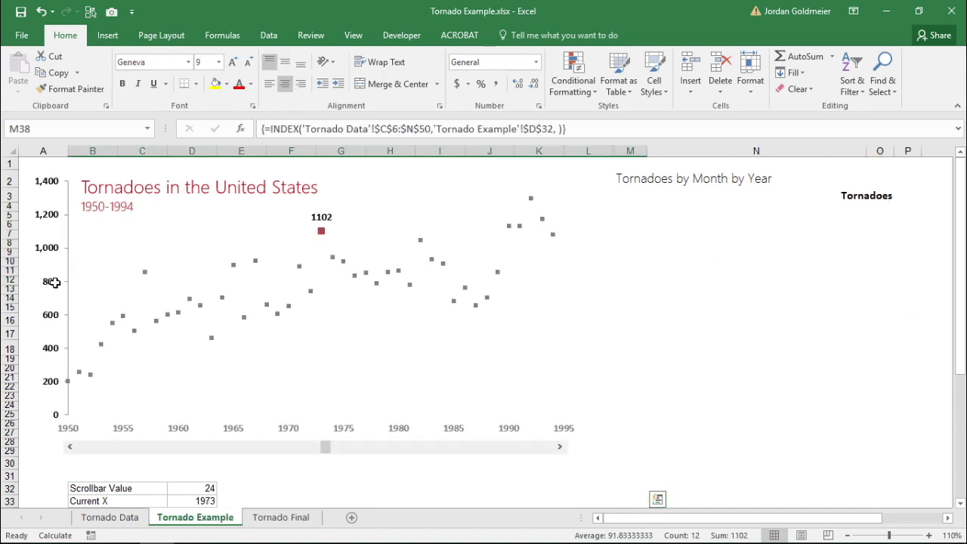
Link the year label in M3 to the Current X cell with the formula =D33
key("ctrl+Up")
key("Down")
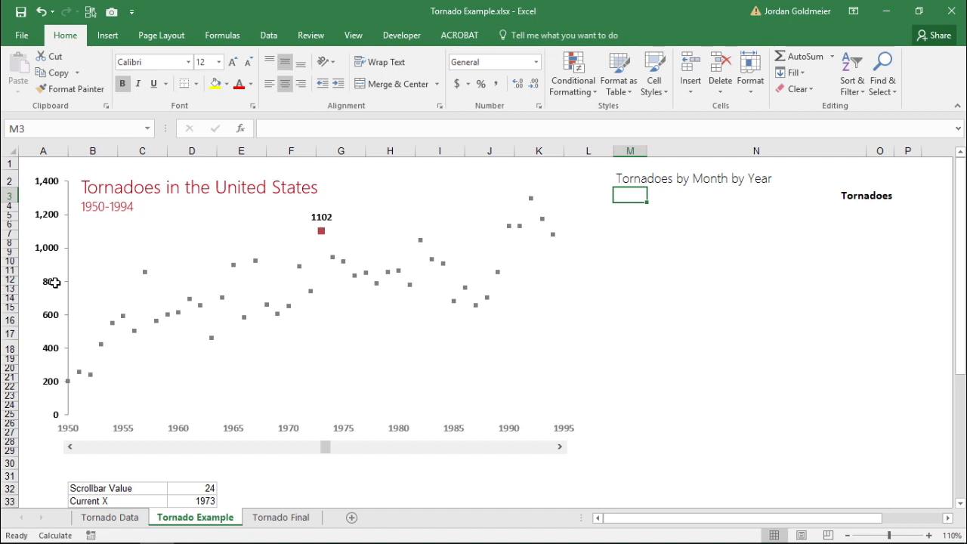
type("=")
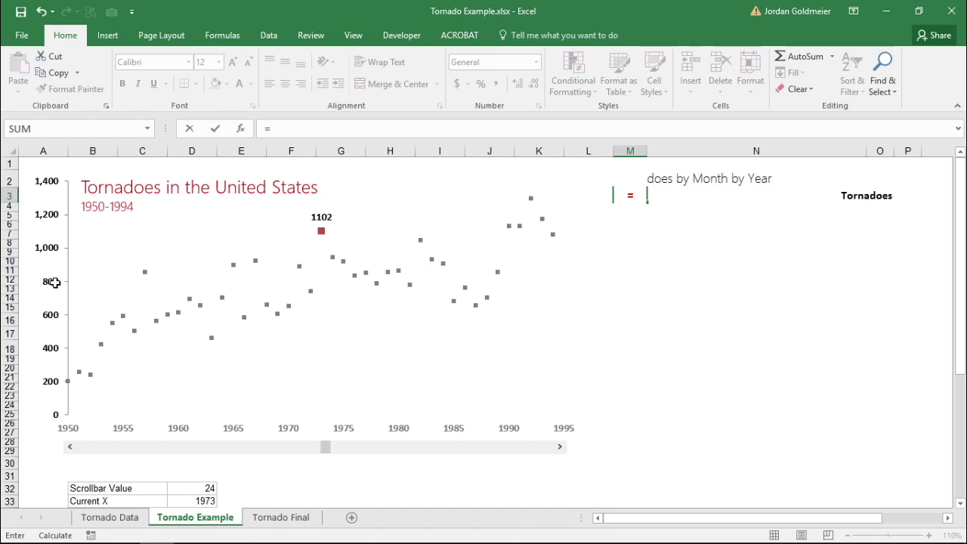
type("D33")
key("Return")
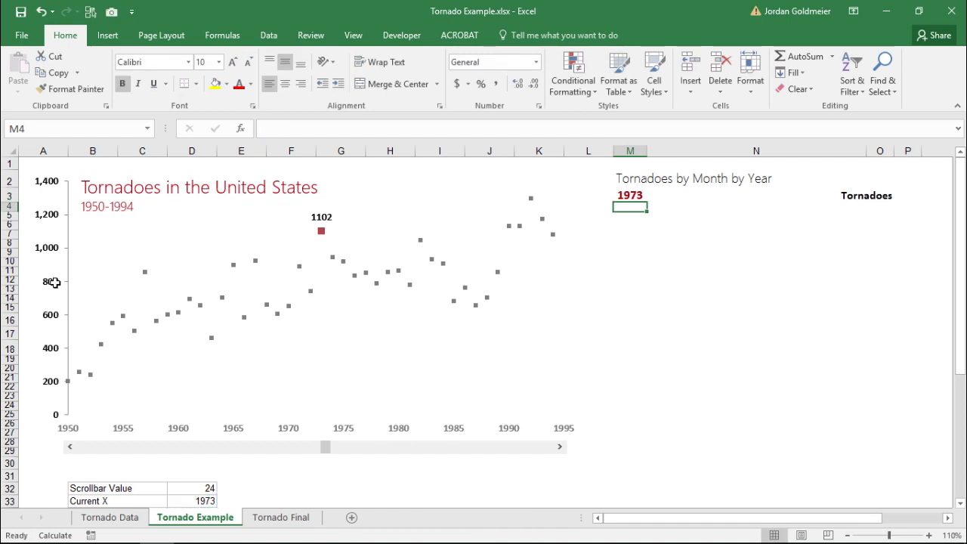
Advance the chart's scroll bar to 33 to test the linked year label in M3
key("Right")
key("Right")
key("Right")
key("Right")
key("Right")
key("Right")
key("Right")
key("Right")
key("Right")
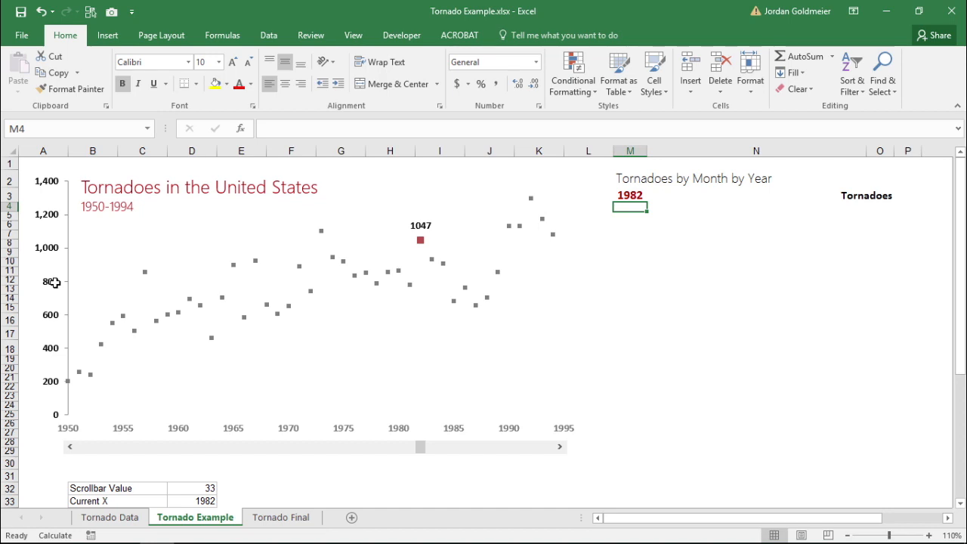
Enter Jan and Feb in M4 and M5 and fill the month series down to Dec in M15
type("Jan")
key("Return")
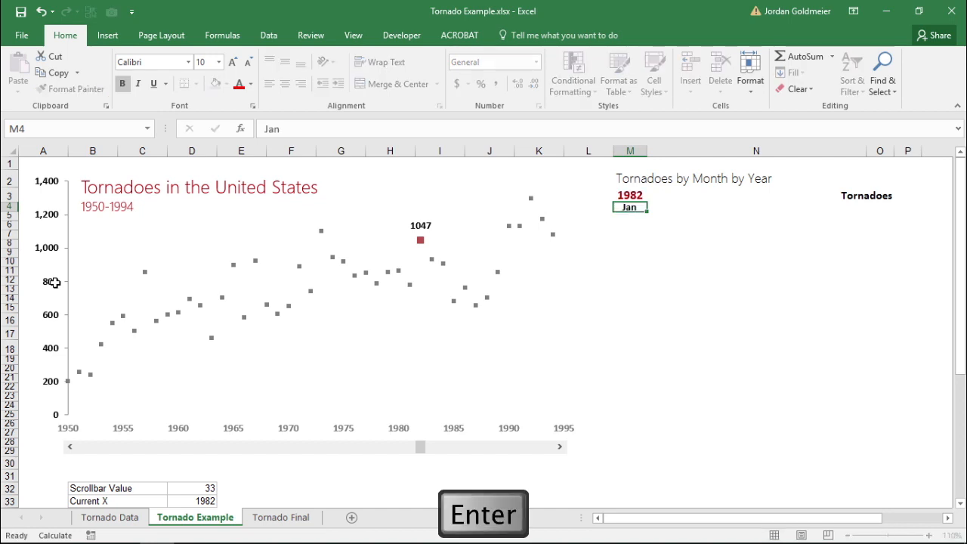
type("Feb")
key("Return")
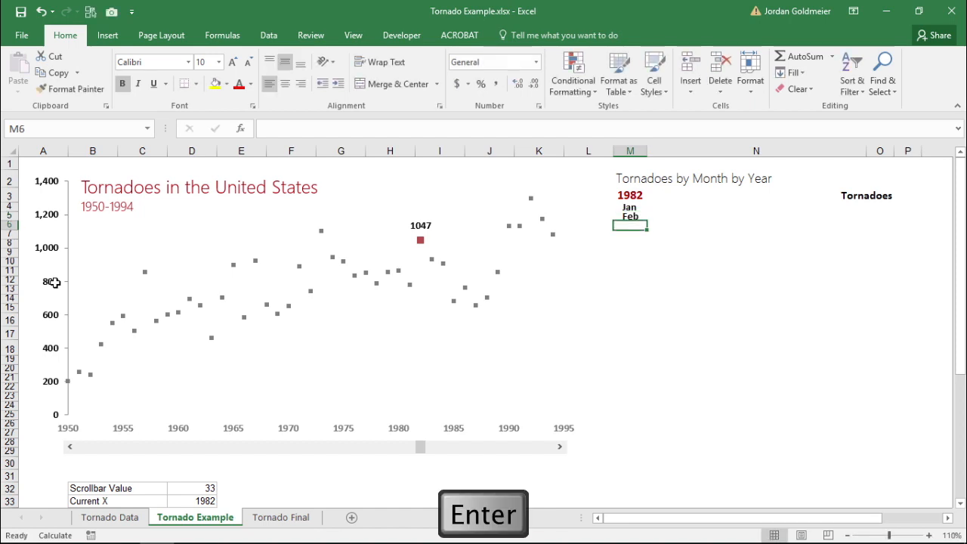
key("Up")
key("Up")
key("shift+Down")
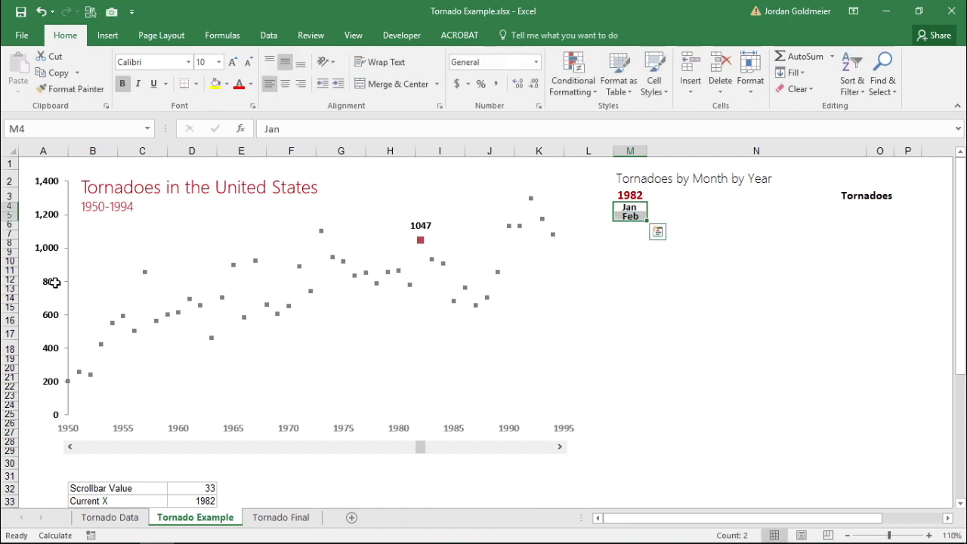
left_click_drag(647, 221, 647, 312)
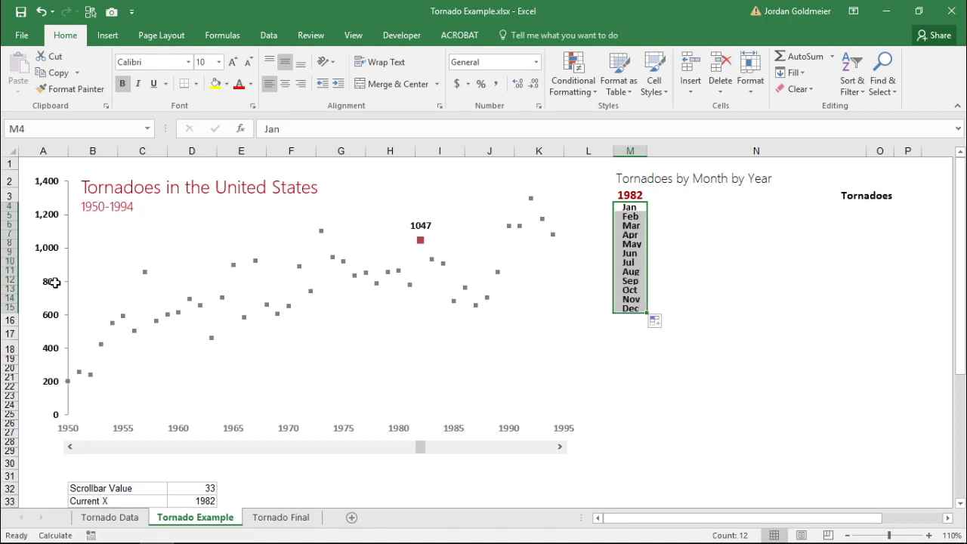
Review the month labels in M4:M15 and the empty cells N4 and O4 of the neighbouring breakdown columns
key("shift+BackSpace")
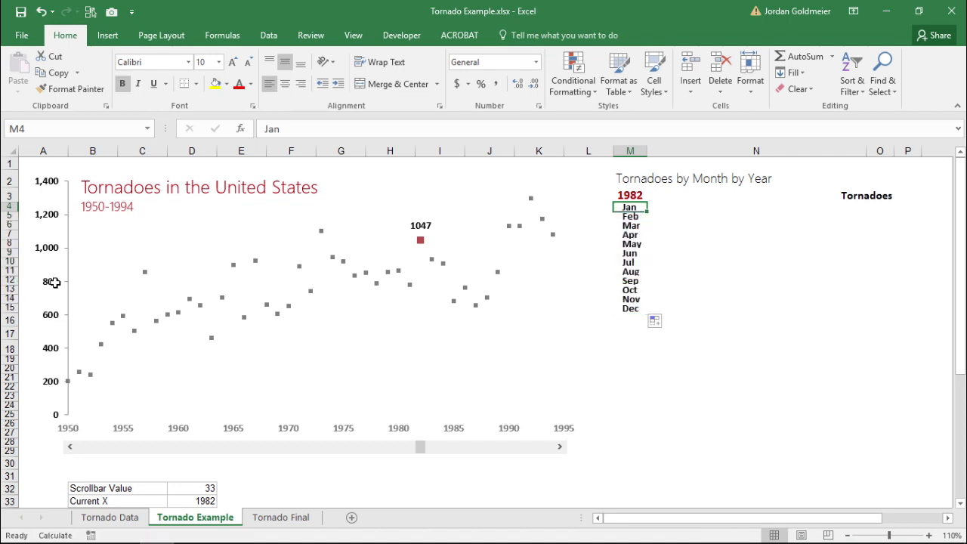
key("Down")
key("Down")
key("Down")
key("Down")
key("Down")
key("Down")
key("Down")
key("Down")
key("Down")
key("Down")
key("Down")
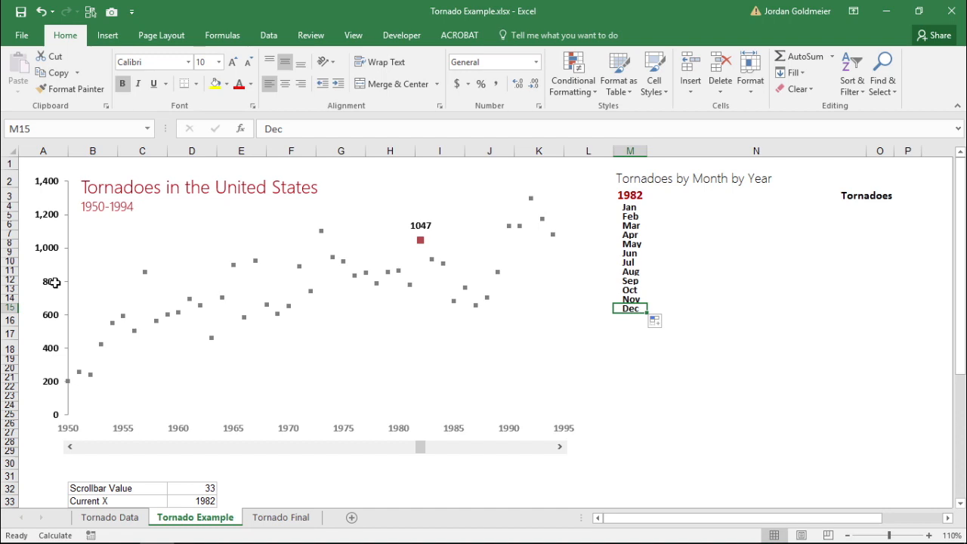
key("Right")
key("Right")
key("ctrl+Up")
key("Down")
key("Left")
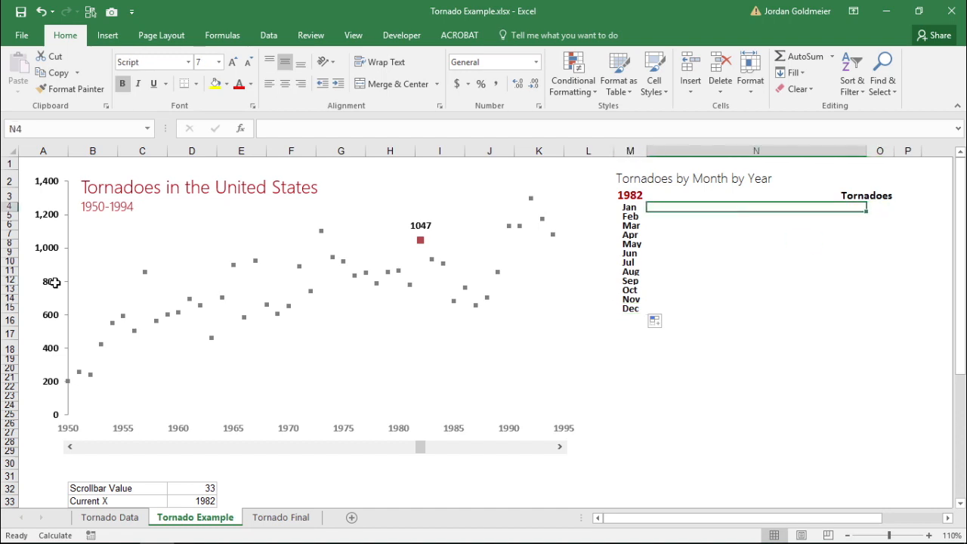
key("Right")
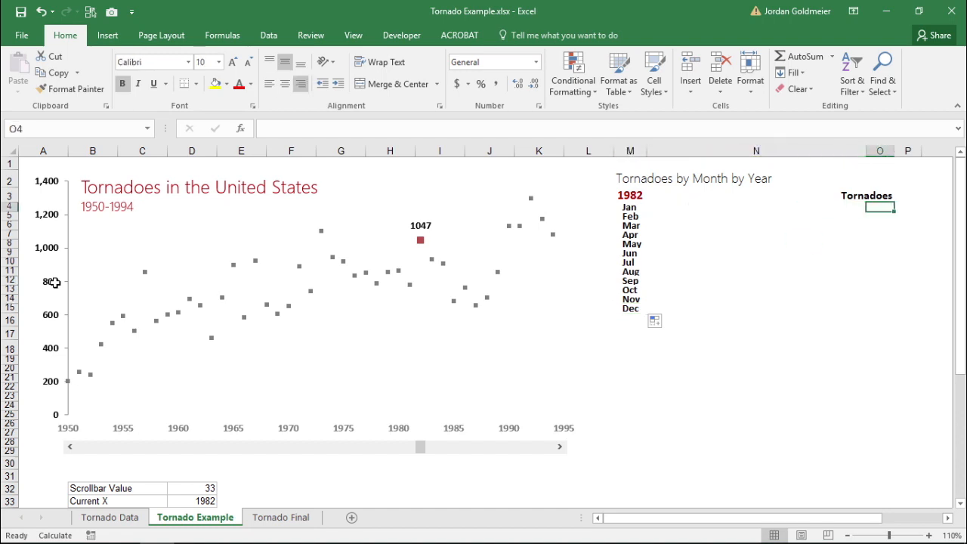
Examine the horizontal monthly values in B38:M38 as the source for the vertical Tornadoes column
scroll(54, 282, "down", 4)
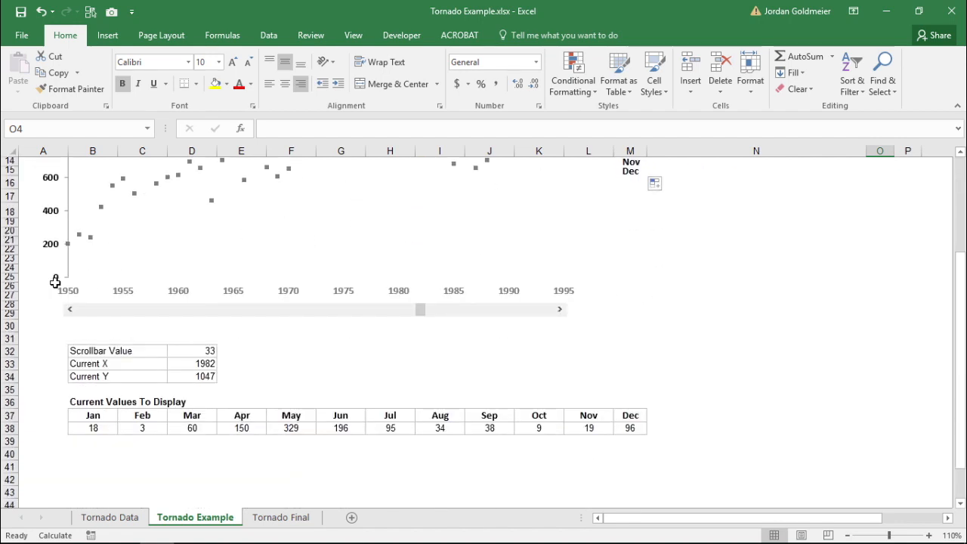
left_click(93, 428)
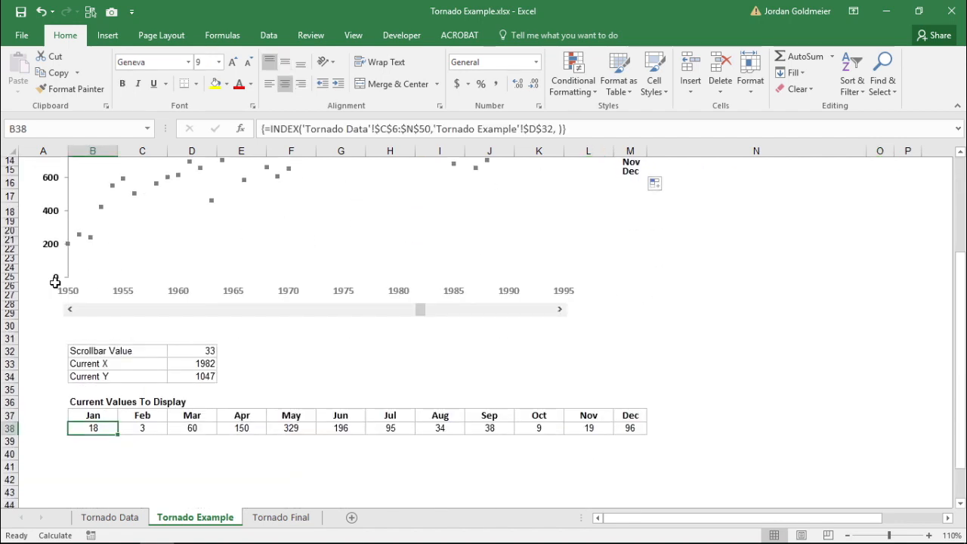
key("Right")
key("Right")
key("Right")
key("Right")
key("Right")
key("Right")
key("Right")
key("Right")
key("Right")
key("Right")
key("Right")
key("shift+Left")
key("shift+Left")
key("shift+Left")
key("shift+Left")
key("shift+Left")
key("shift+Left")
key("shift+Left")
key("shift+Left")
key("shift+Left")
key("shift+Left")
key("shift+Left")
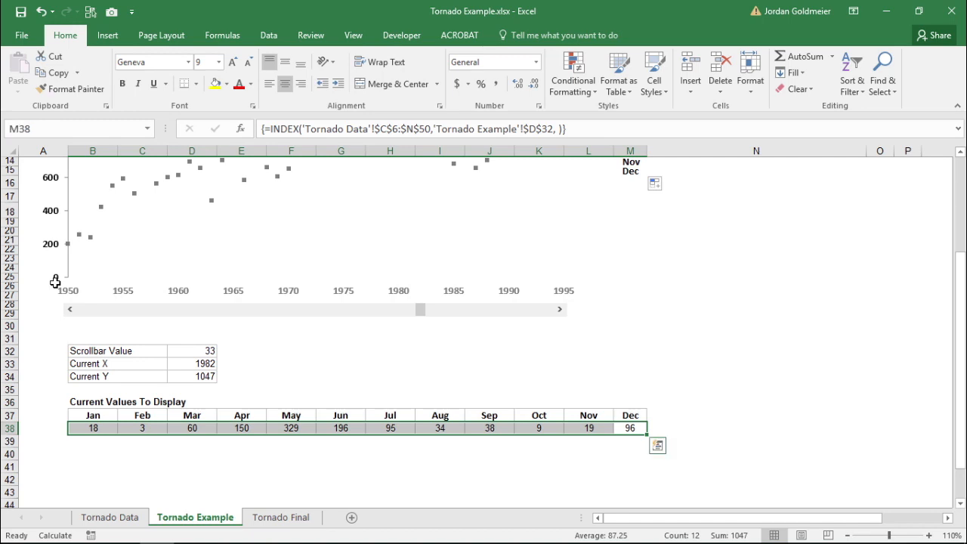
scroll(55, 282, "up", 5)
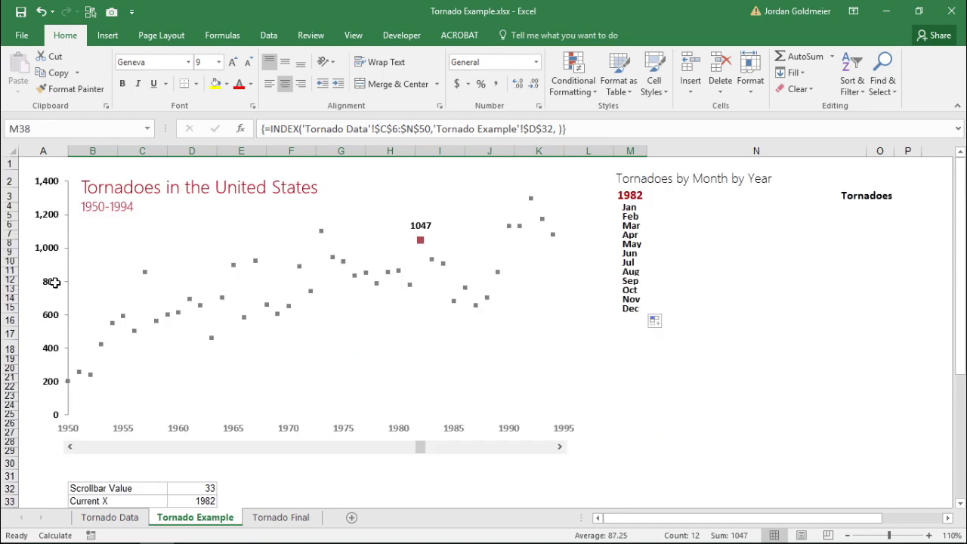
Examine the empty range O4:O15 under the Tornadoes heading, alongside the Jan to Dec labels
left_click(880, 207)
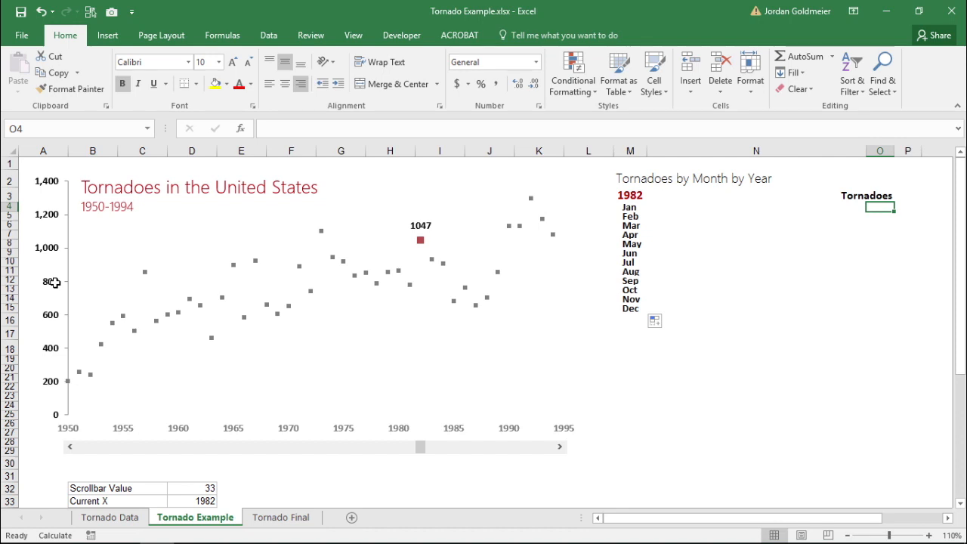
key("shift+Down")
key("shift+Down")
key("shift+Down")
key("shift+Down")
key("shift+Down")
key("shift+Down")
key("shift+Down")
key("shift+Down")
key("shift+Down")
key("shift+Down")
key("shift+Down")
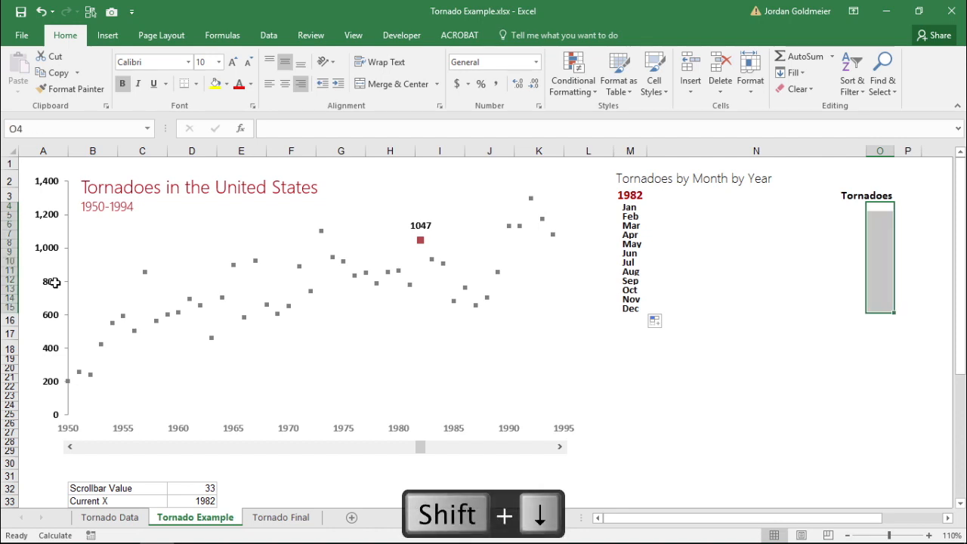
key("shift+Up")
key("shift+Up")
key("shift+Up")
key("shift+Up")
key("shift+Up")
key("shift+Up")
key("shift+Up")
key("shift+Up")
key("shift+Up")
key("shift+Up")
key("shift+Up")
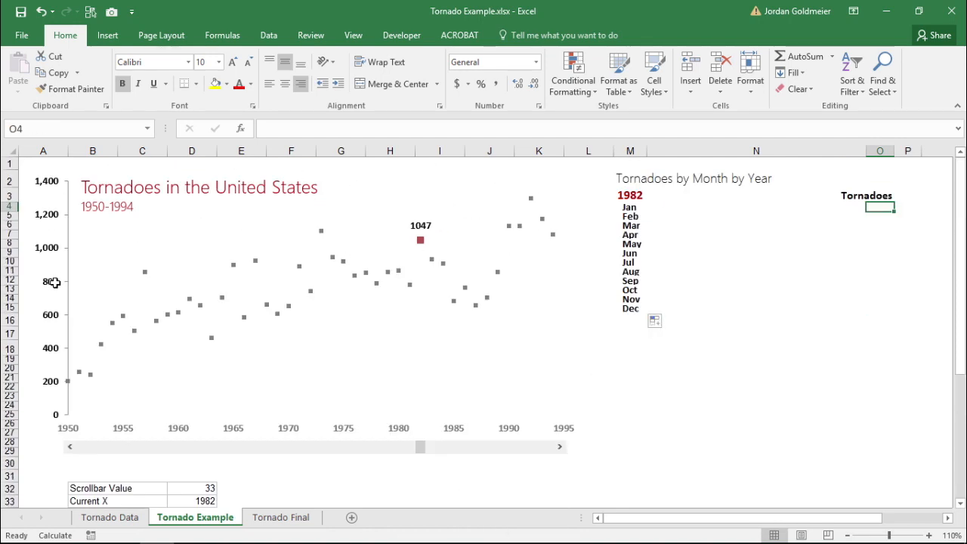
Compare the horizontal value row B38:M38 with the vertical month layout of the breakdown
scroll(54, 283, "down", 3)
scroll(54, 283, "up", 3)
scroll(54, 282, "down", 3)
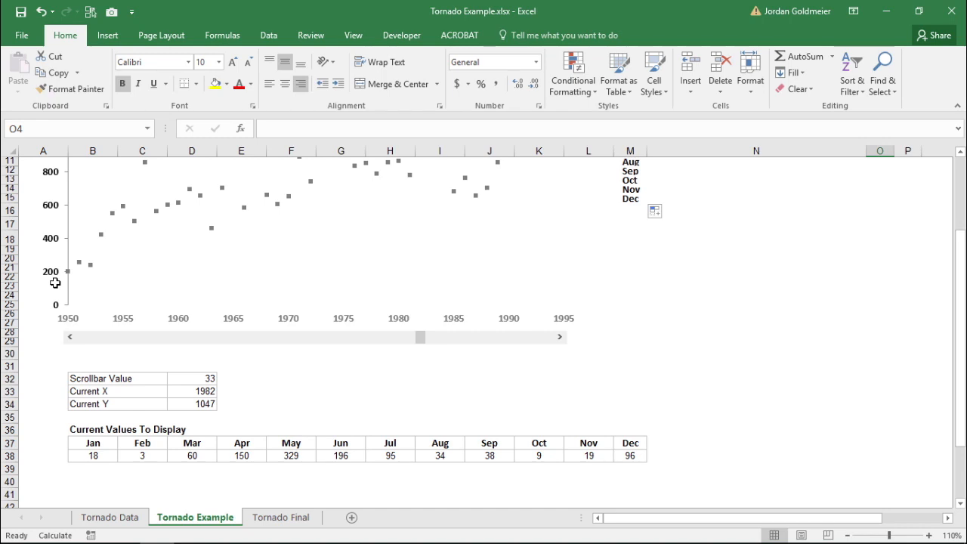
left_click_drag(631, 455, 93, 455)
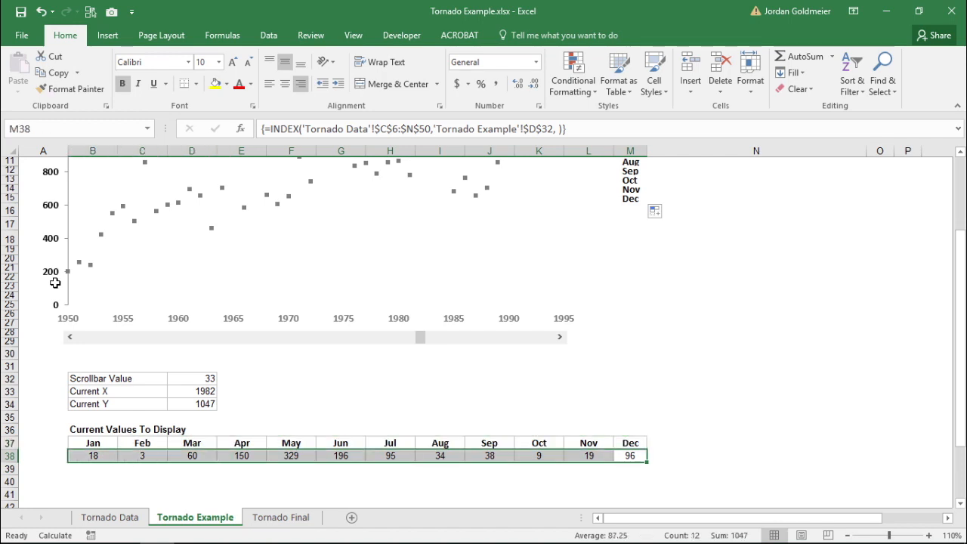
scroll(55, 283, "down", 5)
scroll(56, 280, "up", 8)
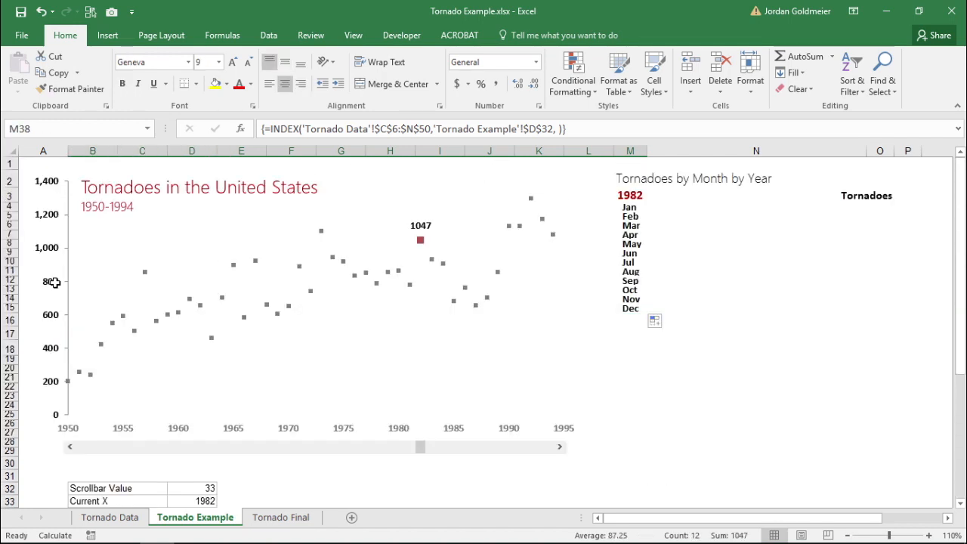
scroll(54, 283, "down", 3)
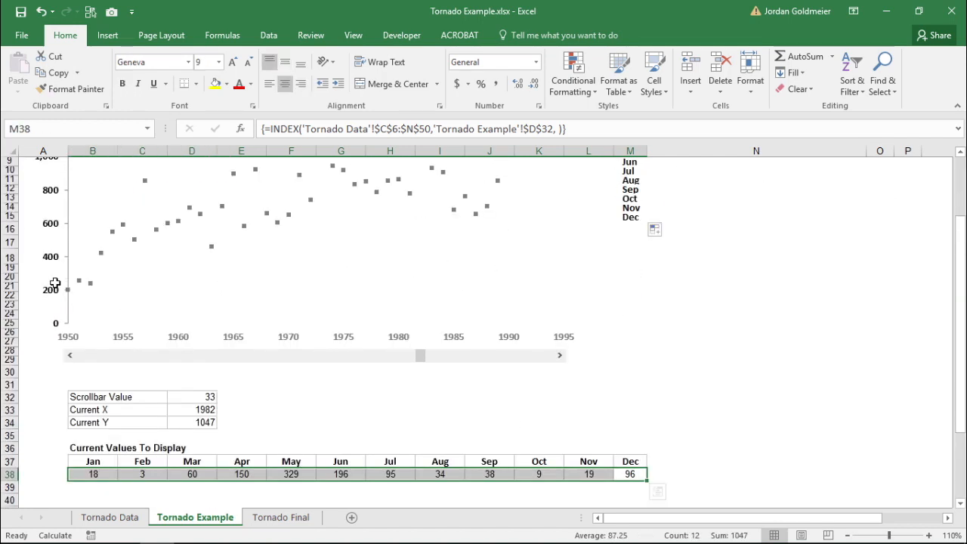
scroll(54, 283, "up", 3)
Enter the formula =TRANSPOSE($B$38:$M$38) in O4, using an absolute reference to the horizontal monthly values
left_click(880, 207)
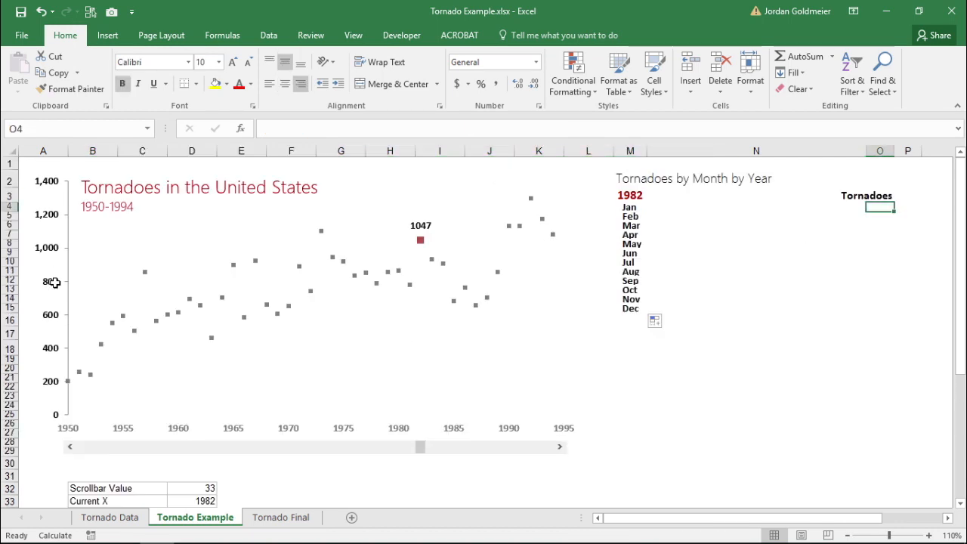
type("=tra")
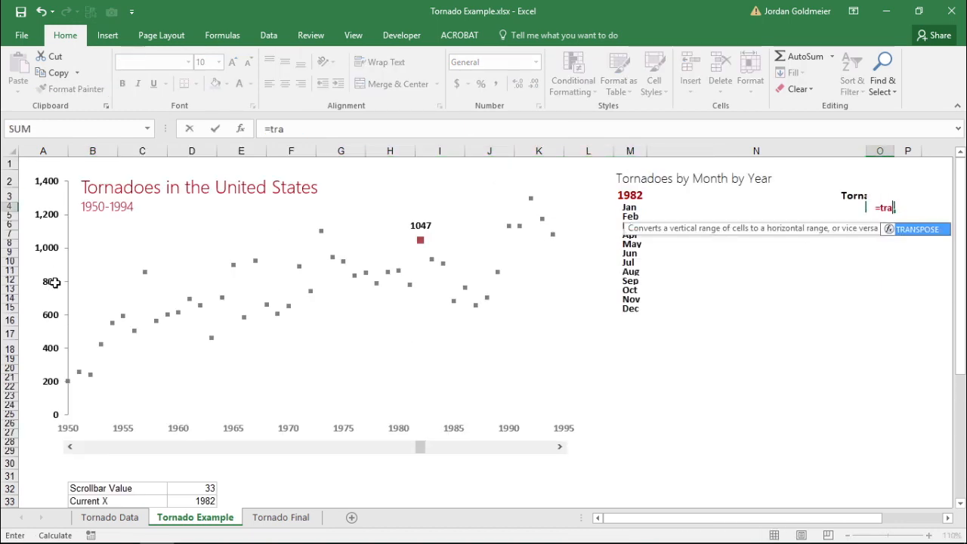
key("Tab")
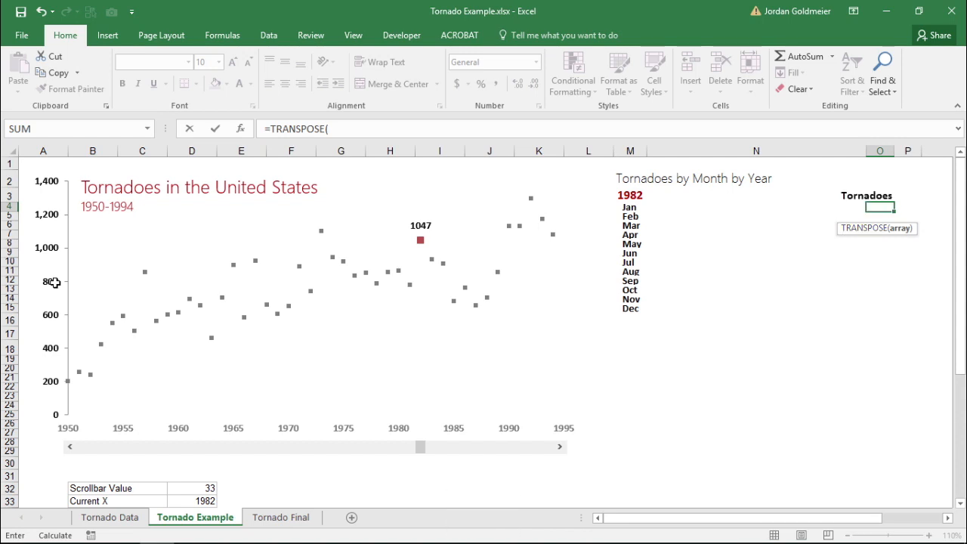
scroll(54, 282, "down", 5)
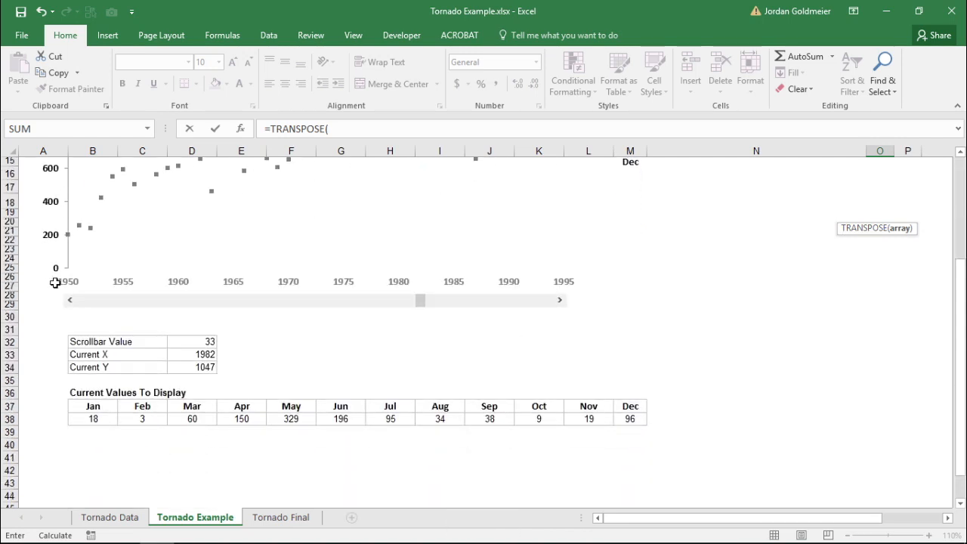
left_click(93, 419)
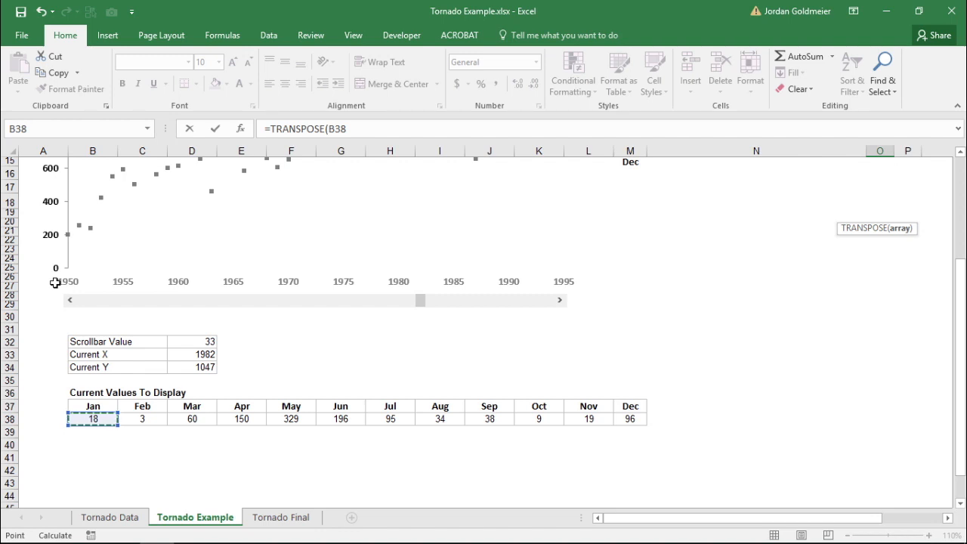
mouse_move(93, 419)
left_mouse_down()
mouse_move(588, 458)
mouse_move(630, 407)
mouse_move(631, 419)
left_mouse_up()
key("F4")
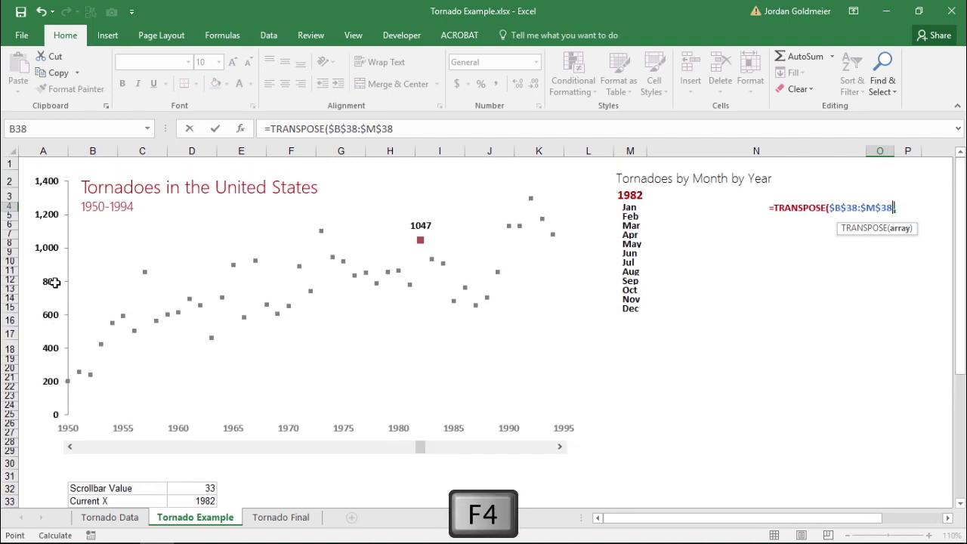
key("Return")
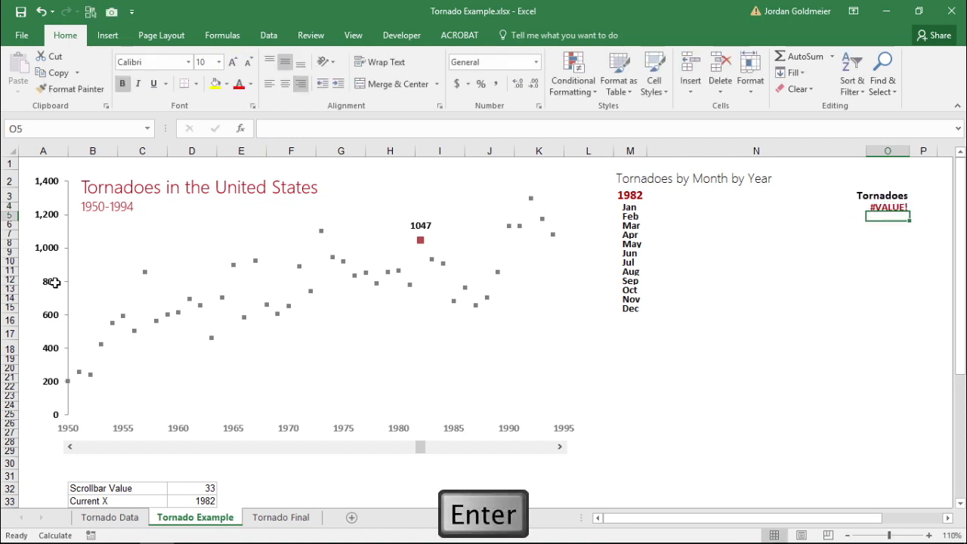
Fill the TRANSPOSE formula from O4 down to O15 and re-enter it as one array formula over O4:O15
key("Up")
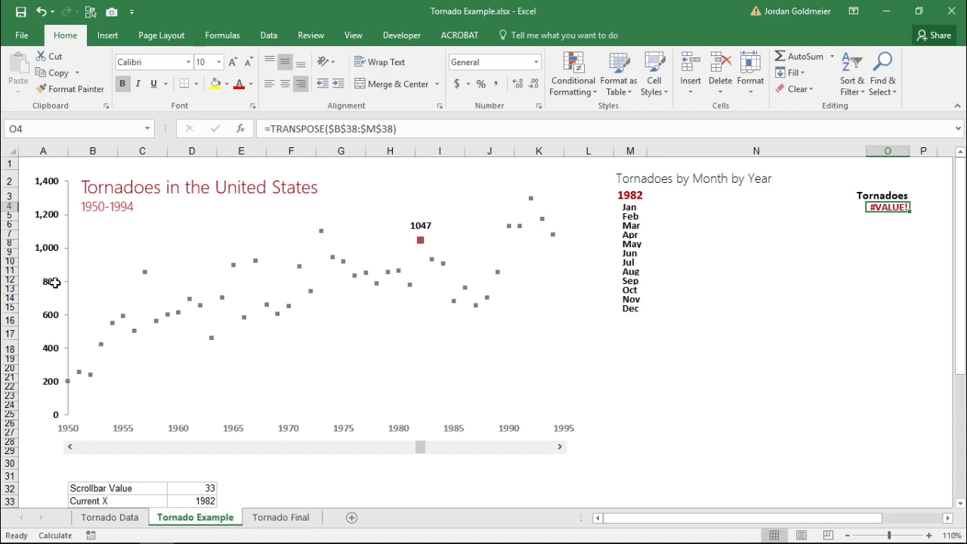
left_click_drag(911, 211, 910, 313)
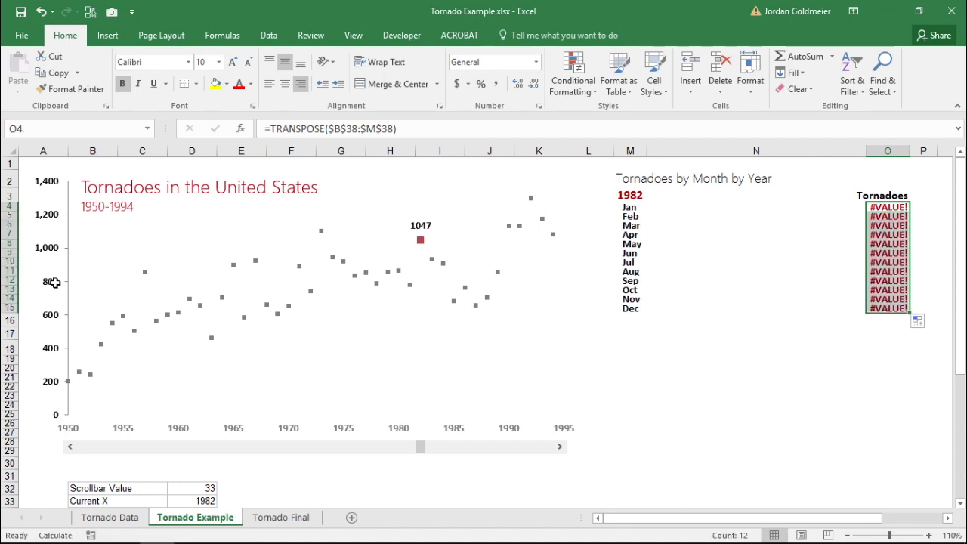
key("F2")
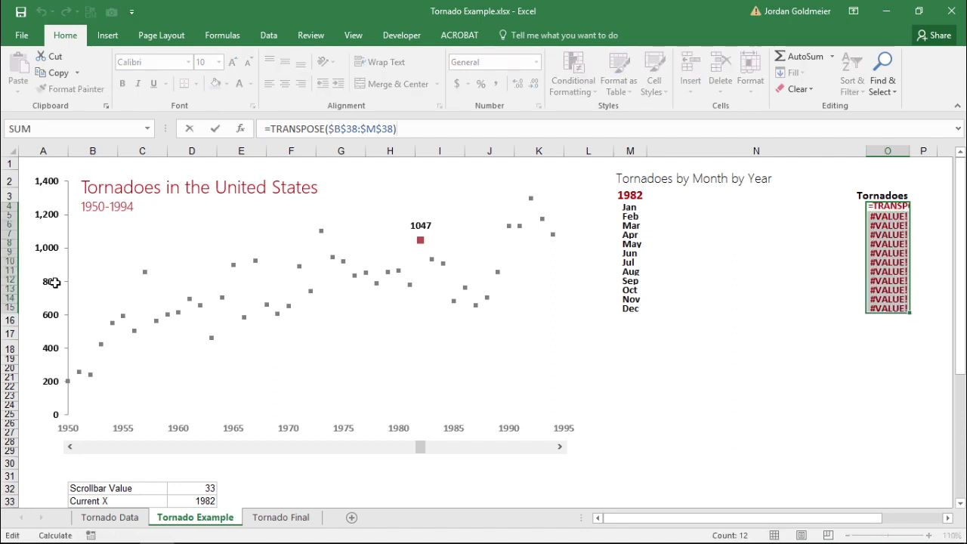
key("End")
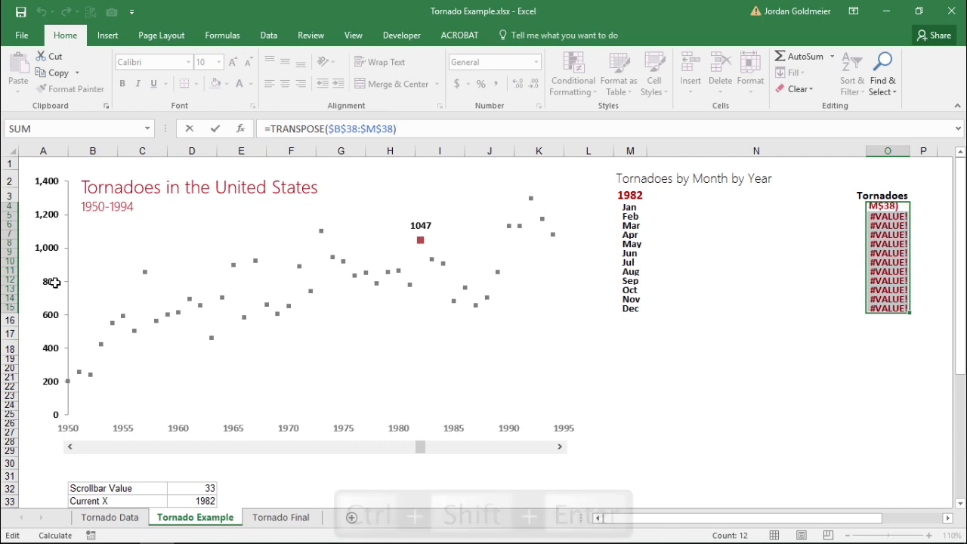
key("ctrl+shift+Return")
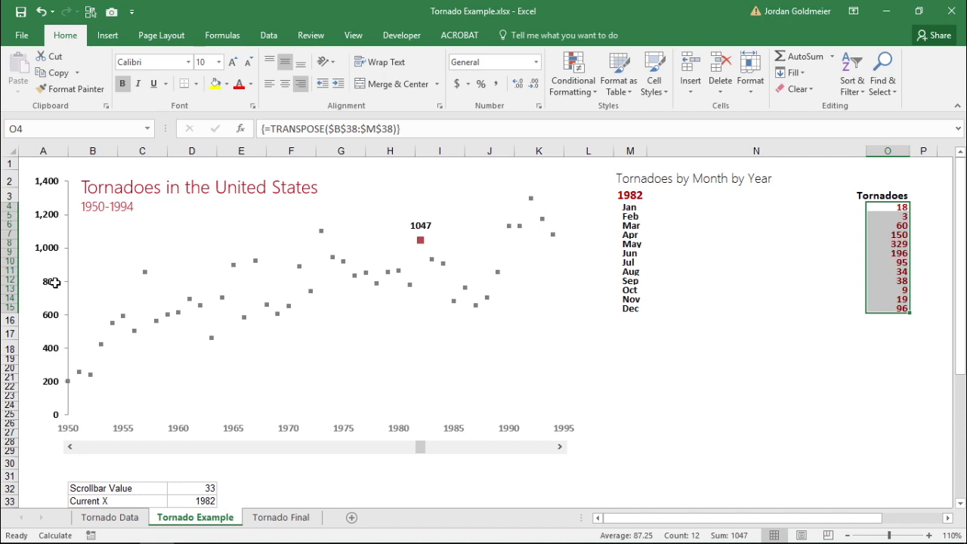
Check the transposed monthly column against row 38 and move the chart's scroll bar to 28
scroll(55, 283, "down", 2)
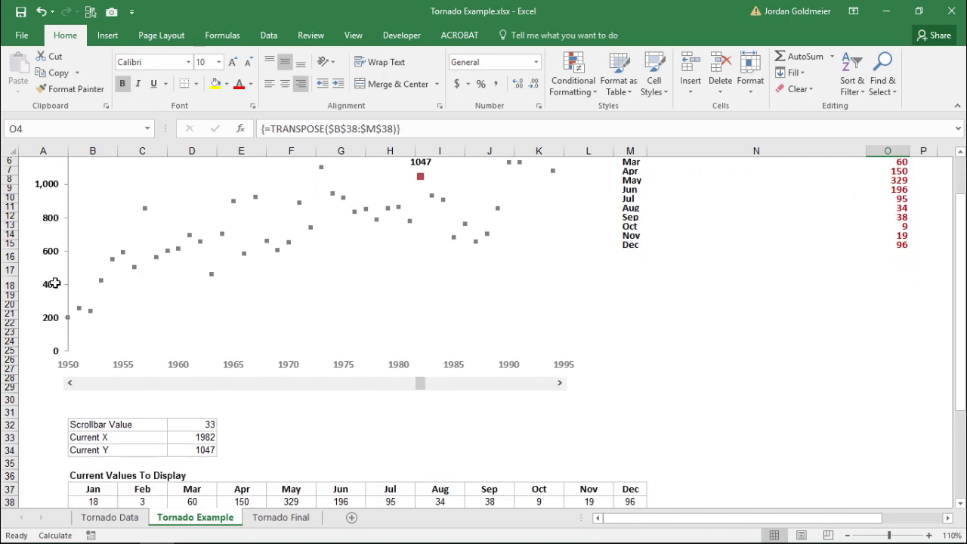
scroll(55, 283, "up", 2)
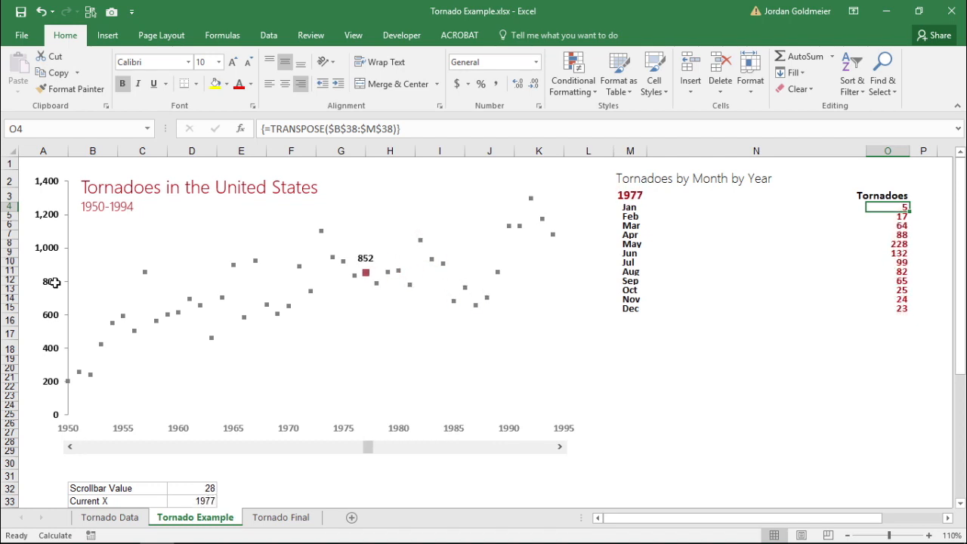
Try a REPT formula in N4 that repeats a sample first name 6 times and evaluate it in place
key("Left")
key("Down")
key("Up")
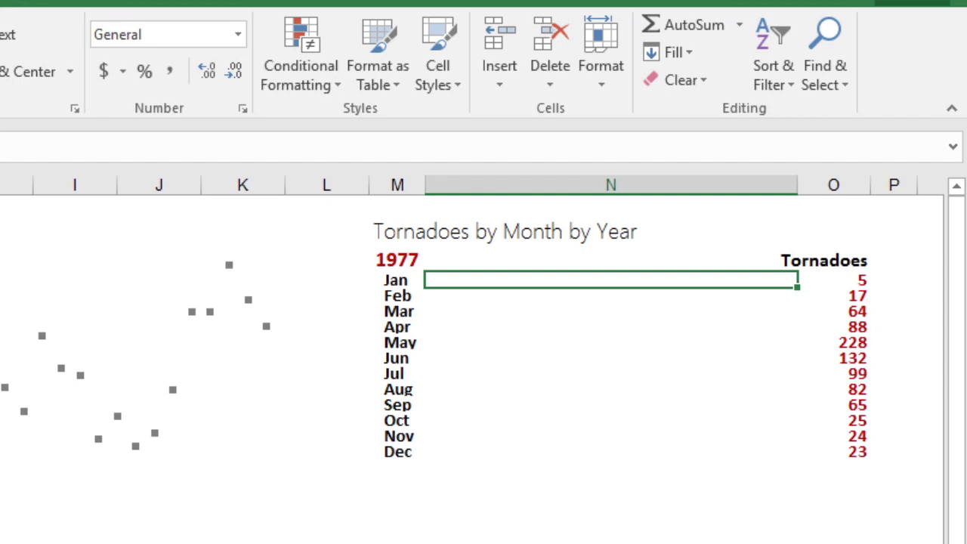
key("F2")
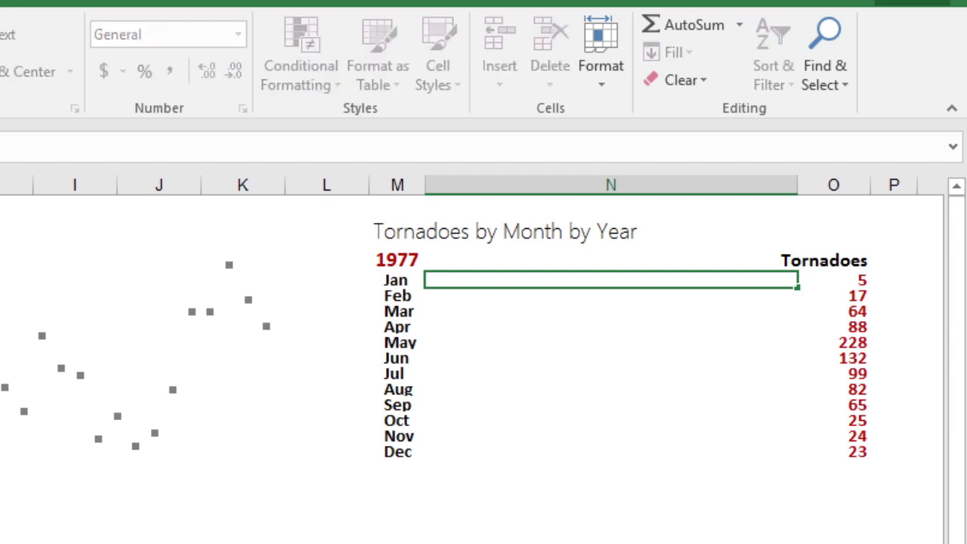
type("=")
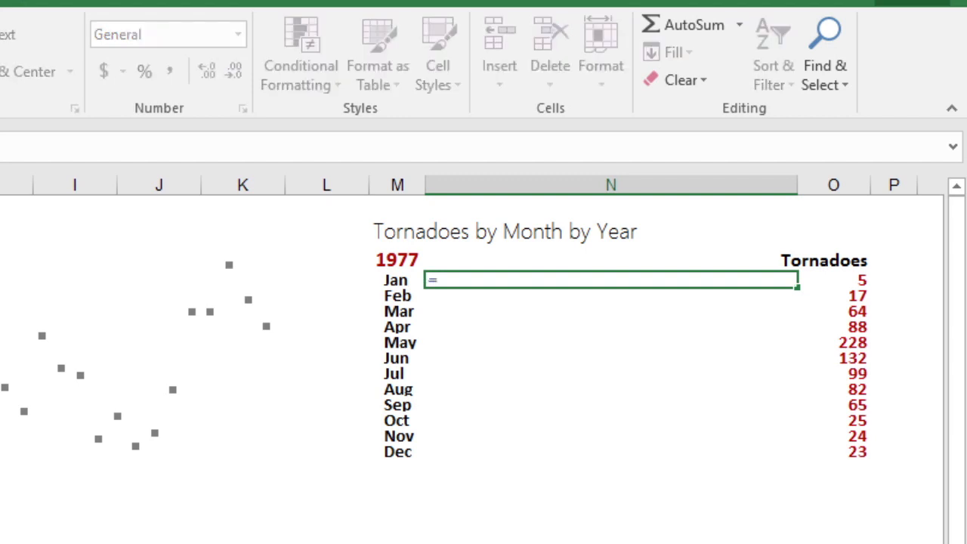
type("rept(")
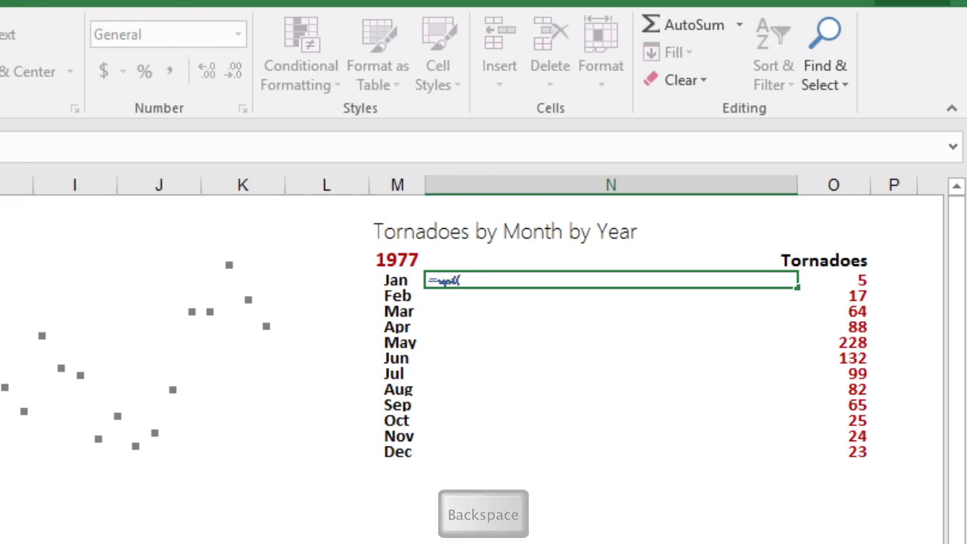
type("\"")
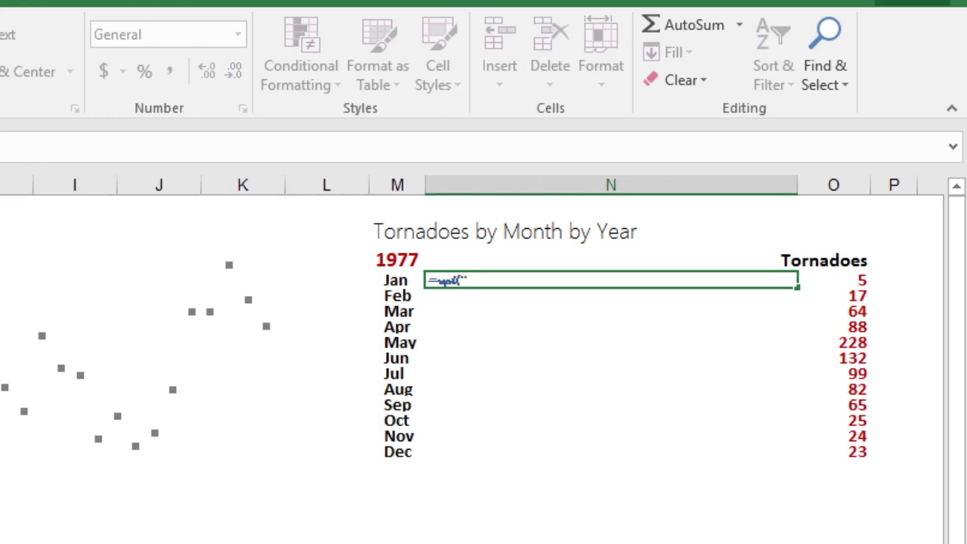
type("Jordan\",6)")
key("shift+Left")
key("shift+Left")
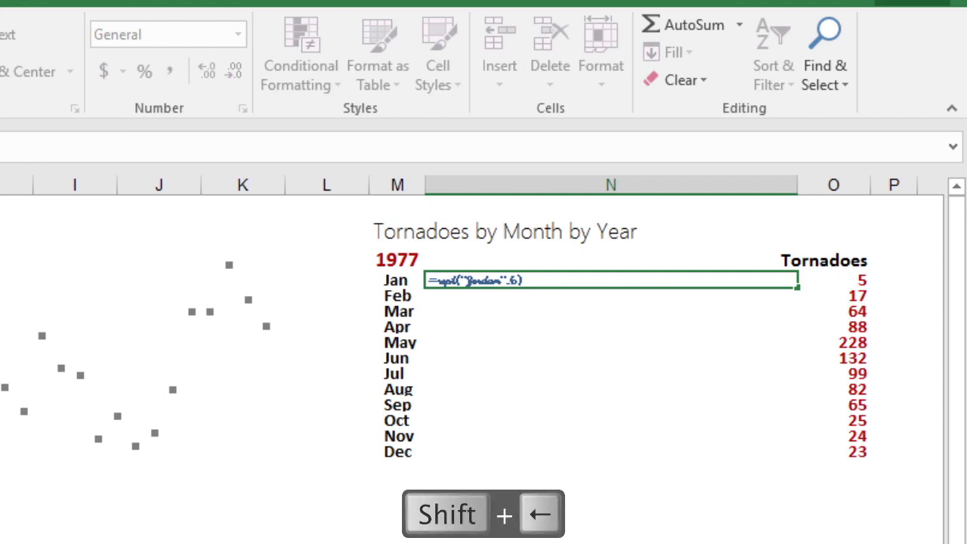
key("shift+Left")
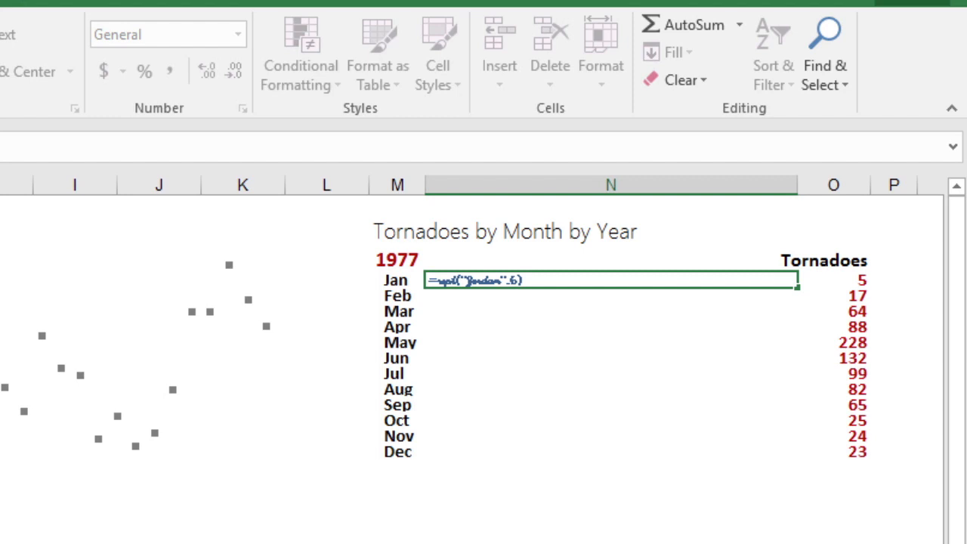
key("F9")
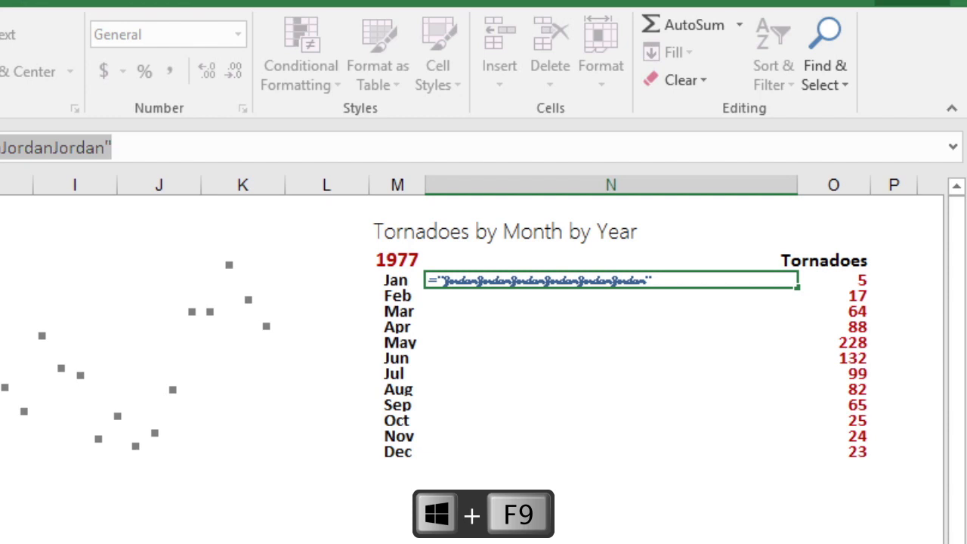
key("BackSpace")
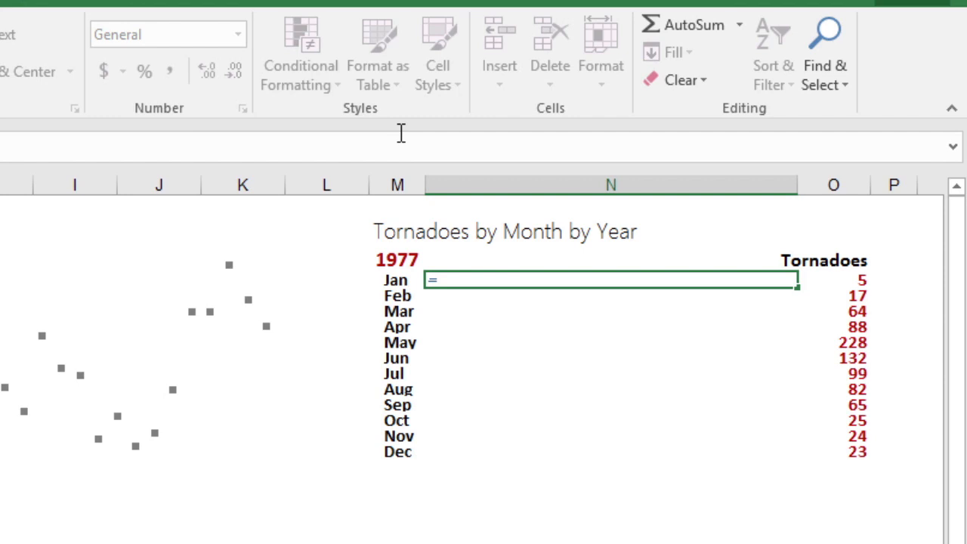
Enter the in-cell bar formula =REPT("|",O4) in N4 for the Jan row
type("rept")
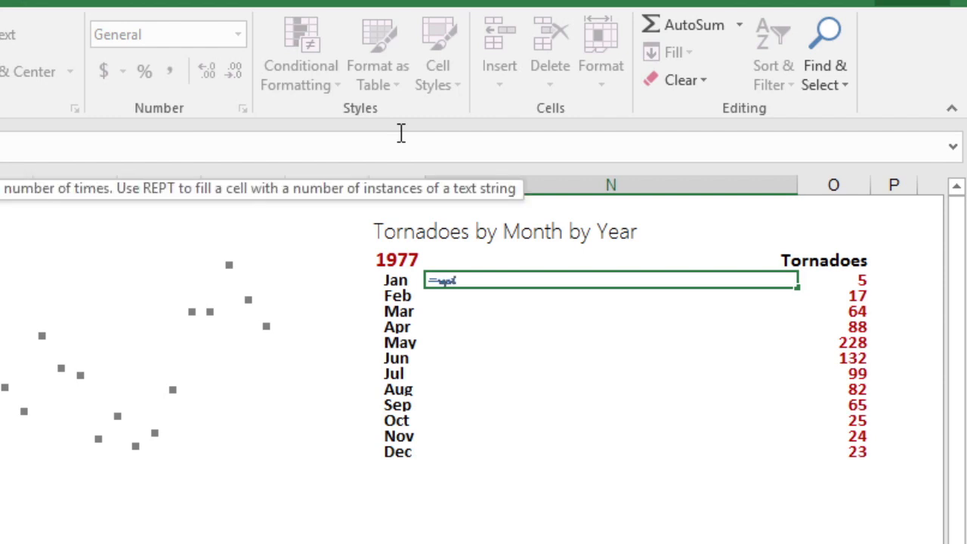
type("(")
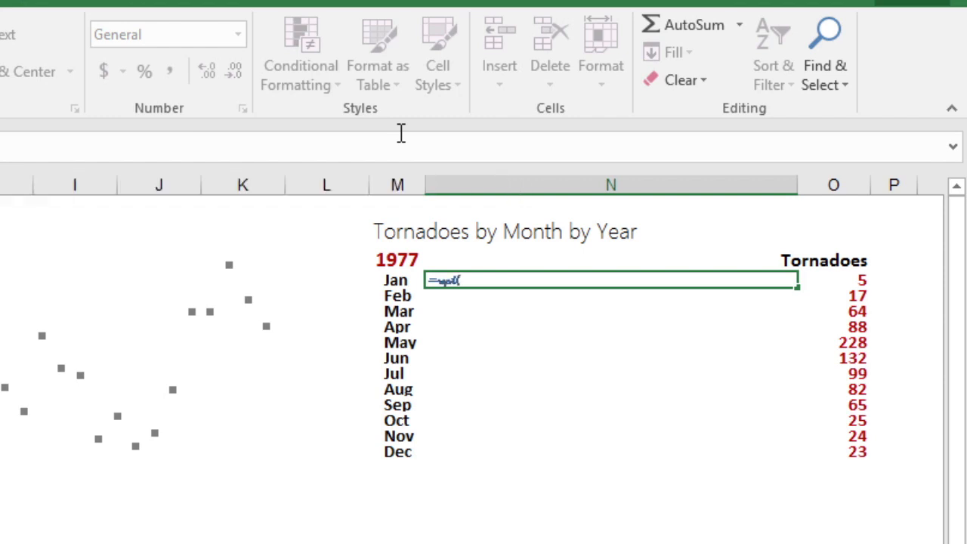
type("\"|\",")
left_click(855, 279)
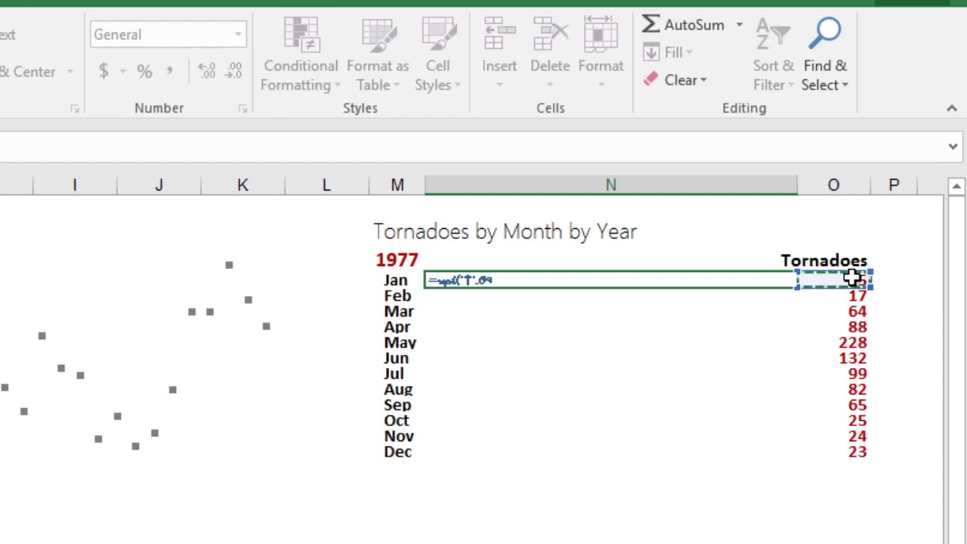
type(")")
key("Return")
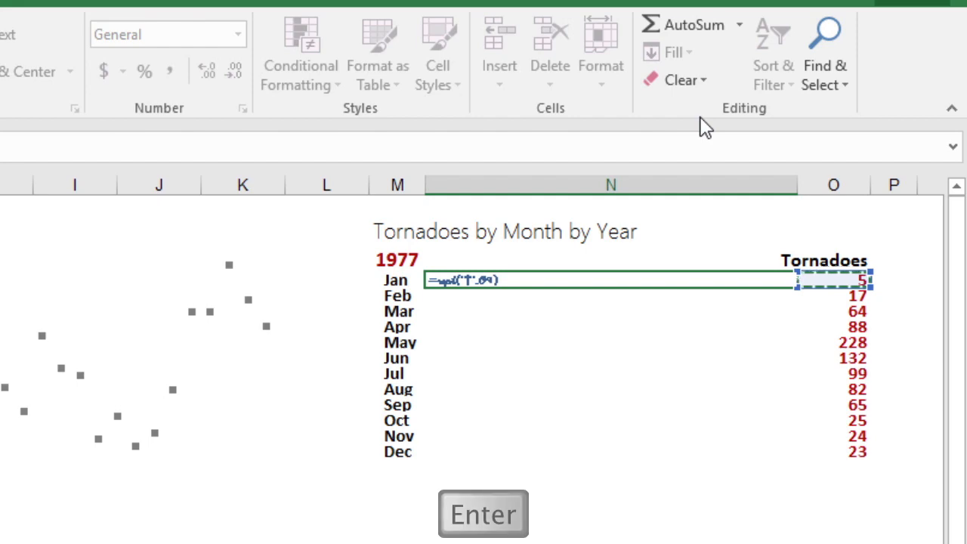
left_click(544, 277)
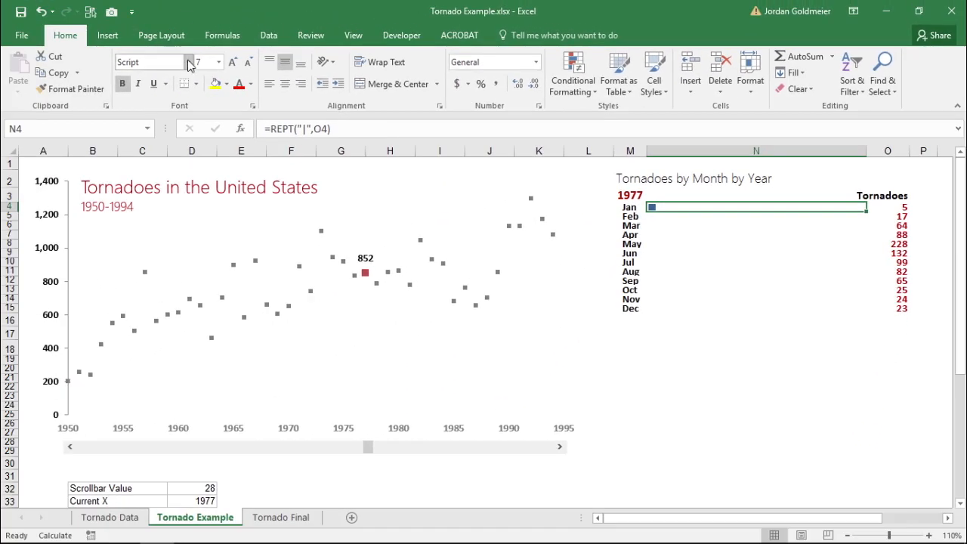
Set the font of N4 to Arial Black and fill its REPT formula down to N15
left_click(189, 62)
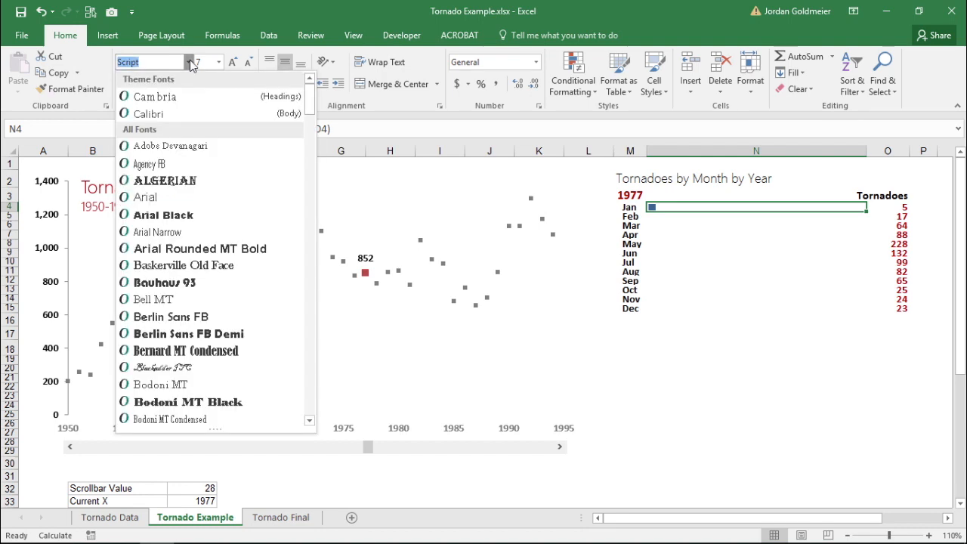
left_click(173, 218)
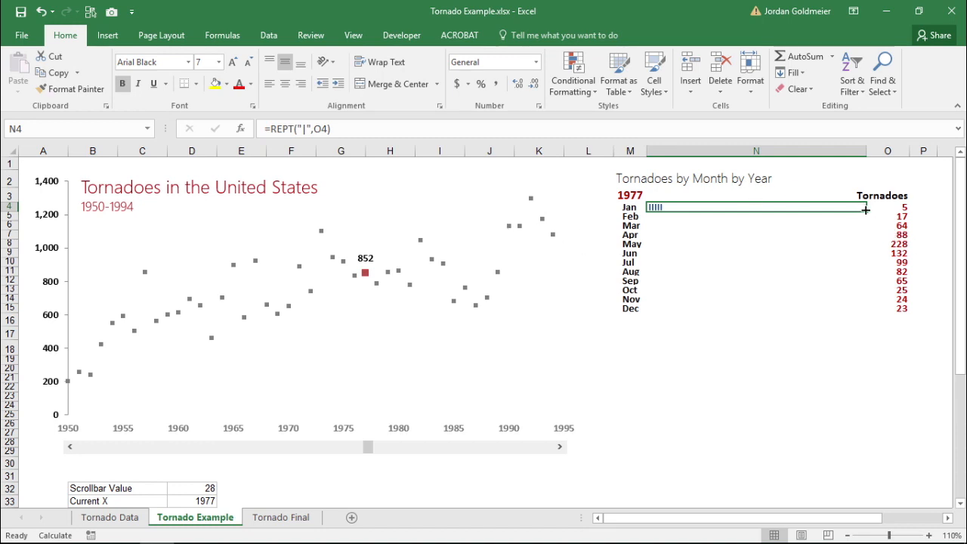
left_click_drag(866, 210, 869, 312)
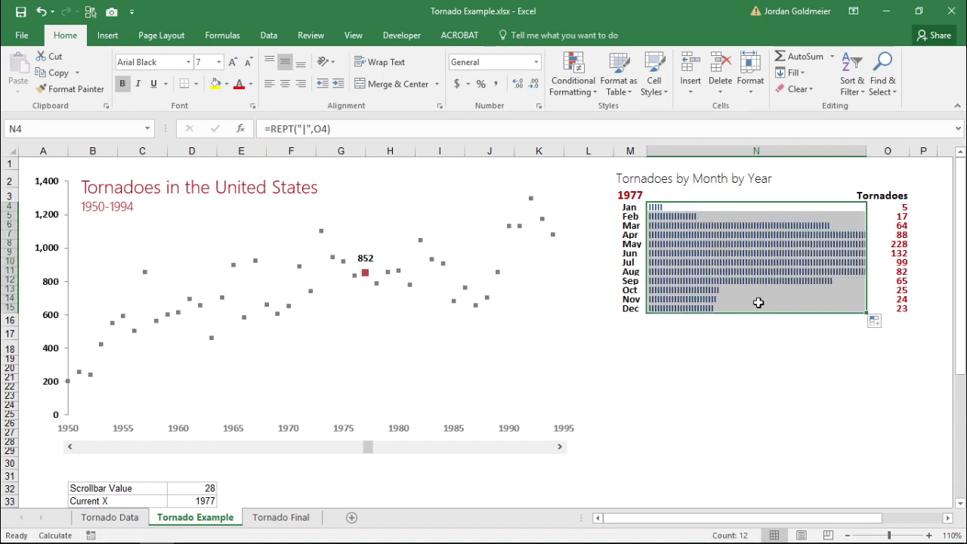
Try the fonts Script and Script MT Bold on the in-cell bars in N4:N15
left_click(151, 62)
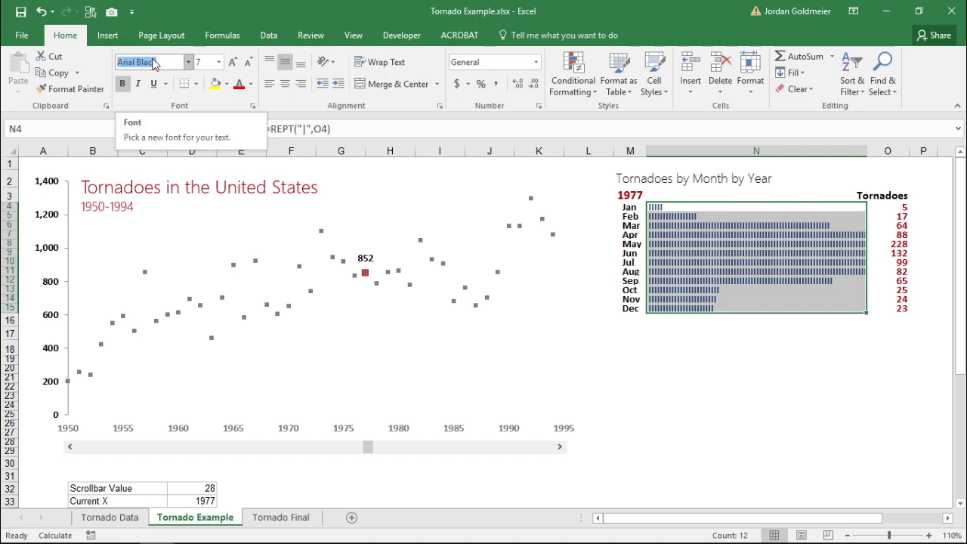
type("Script")
key("Delete")
key("Return")
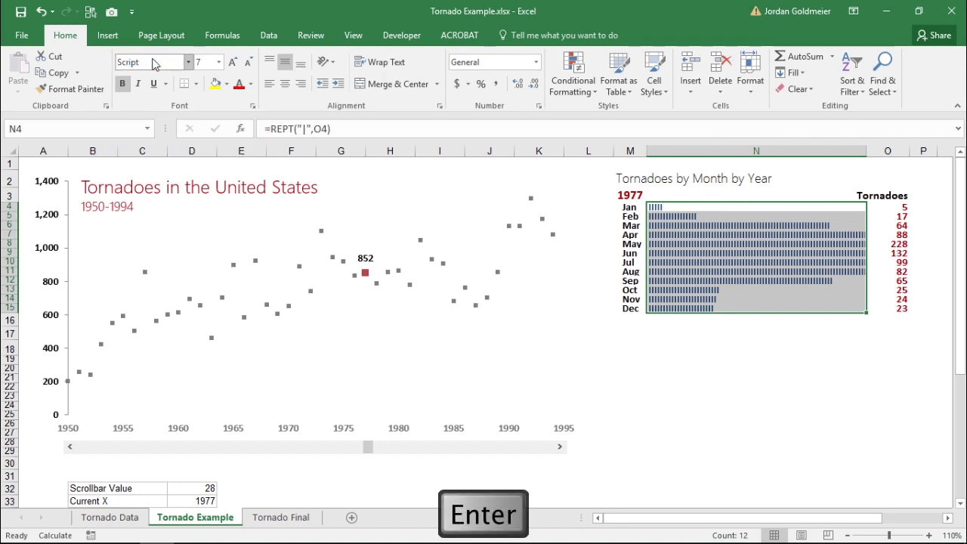
left_click(148, 62)
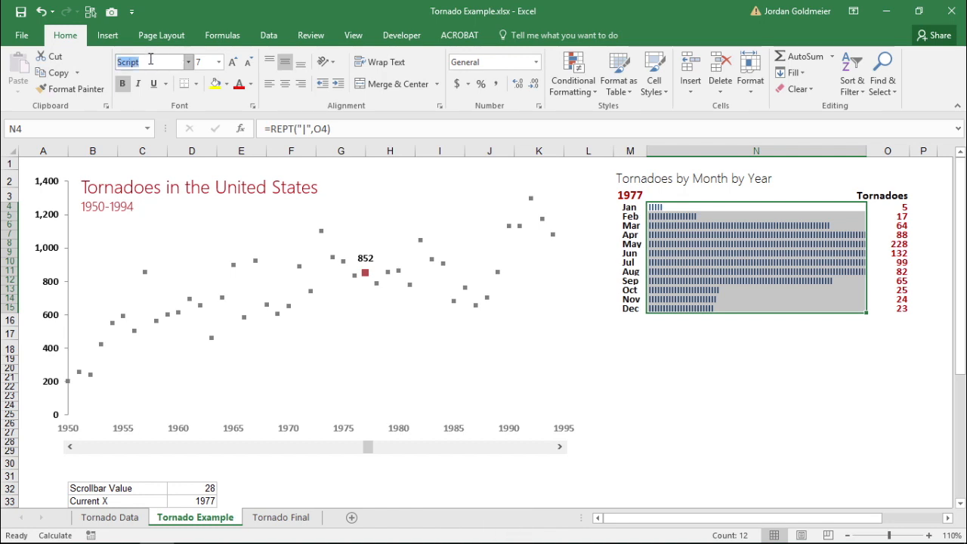
key("BackSpace")
type("Script MT Bold")
key("Return")
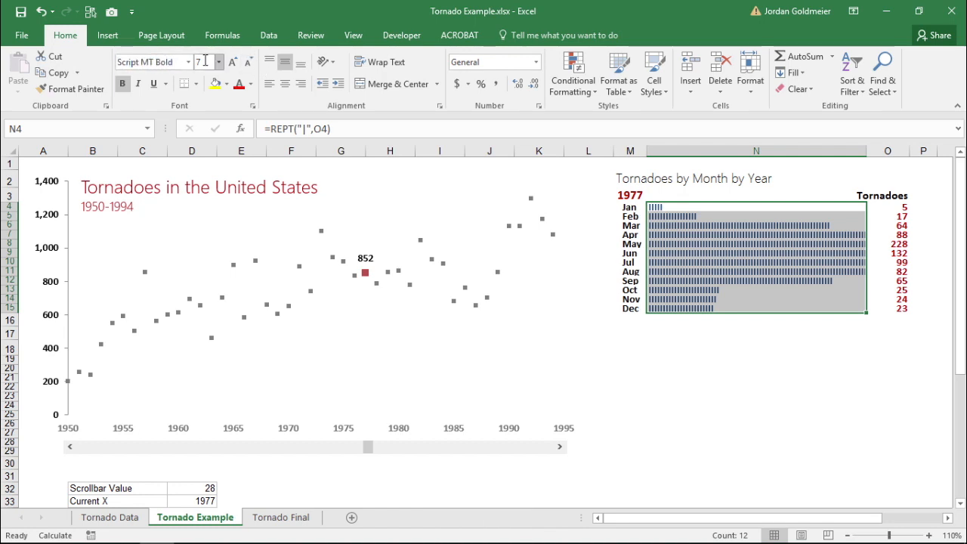
Undo the font changes and the fill on the bar cells, and redo up to the Arial Black fill of N4:N15
left_click(379, 244)
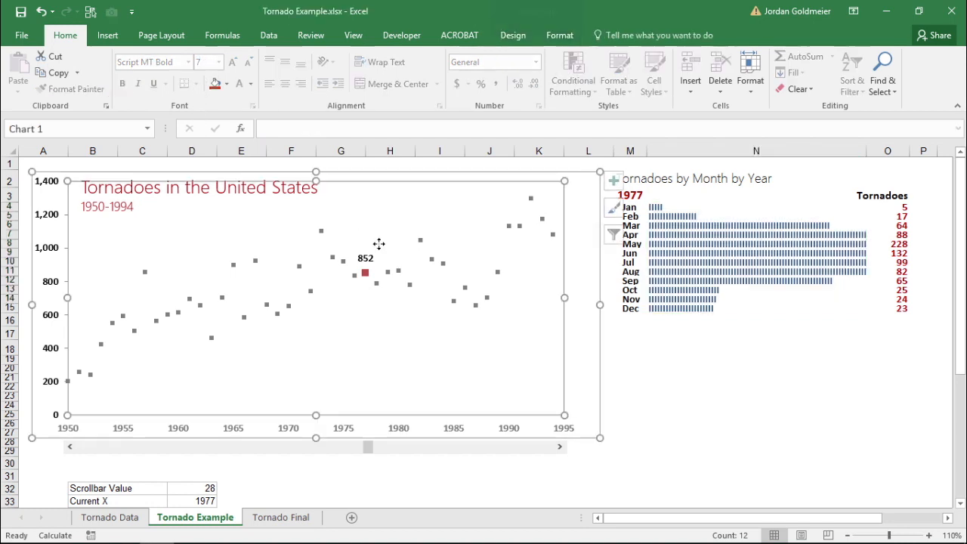
key("Escape")
key("ctrl+z")
key("ctrl+z")
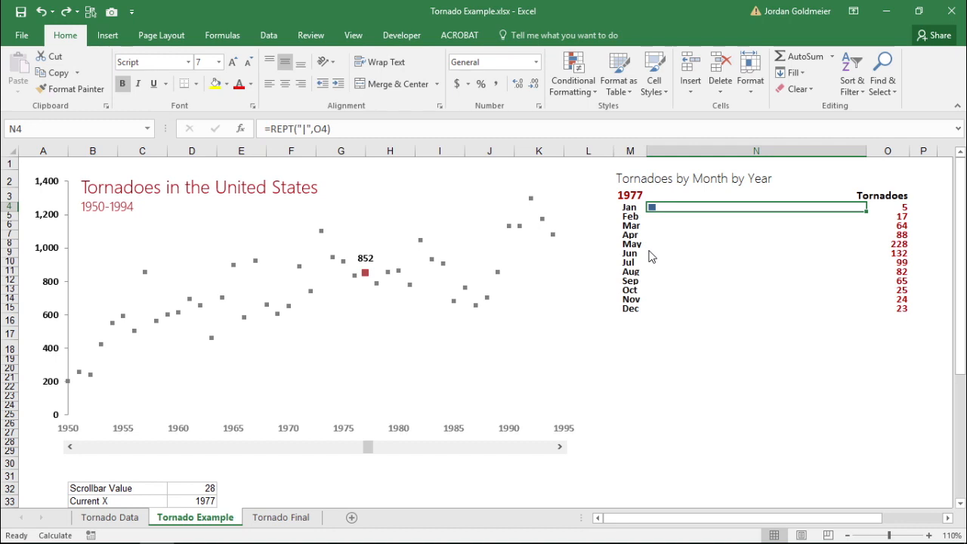
key("ctrl+y")
key("ctrl+y")
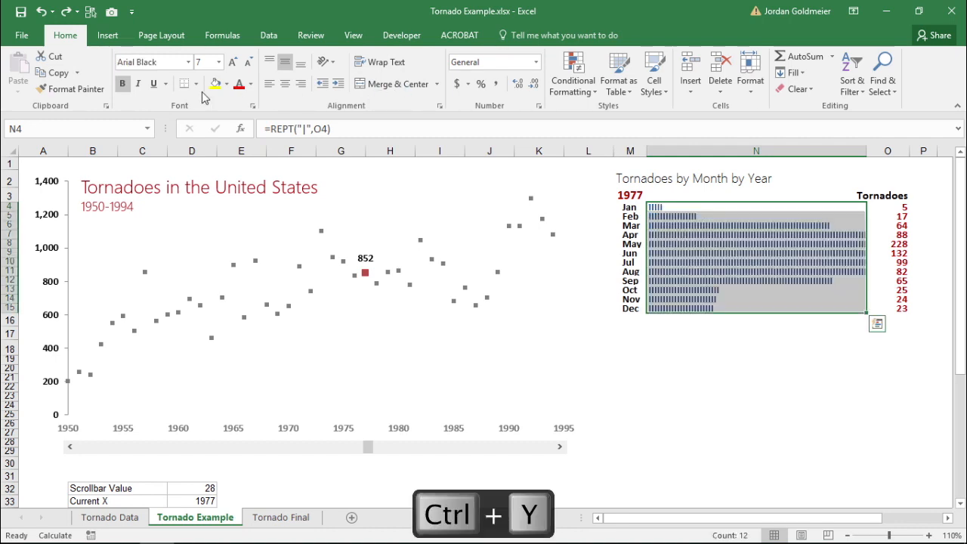
Change the font of the in-cell bars in N4:N15 to Playbill and increase the font size to 8
left_click(156, 61)
left_click(190, 62)
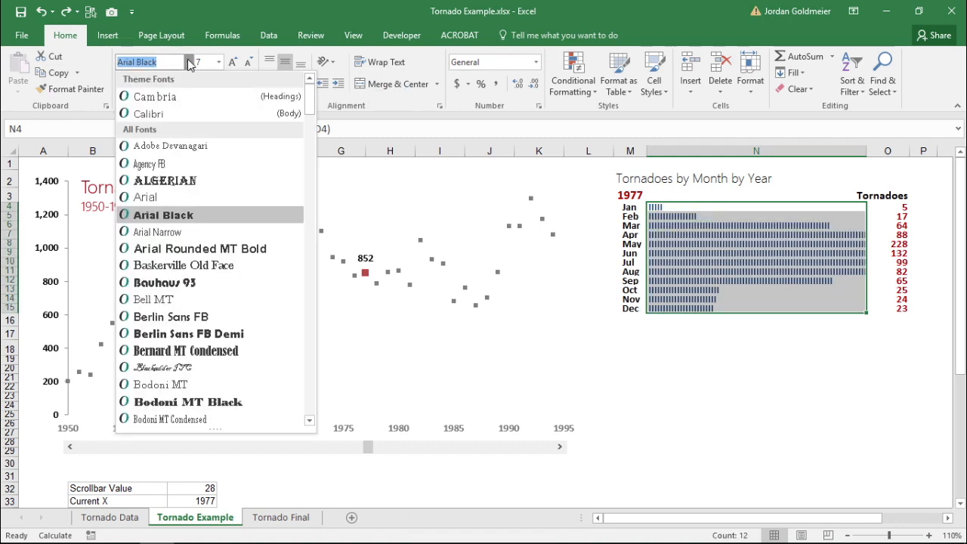
type("Playbill")
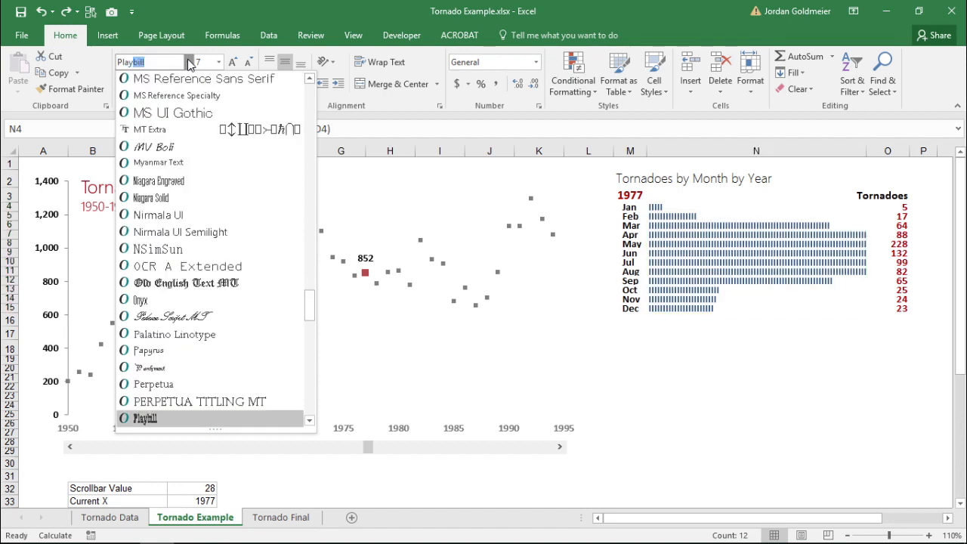
left_click(161, 418)
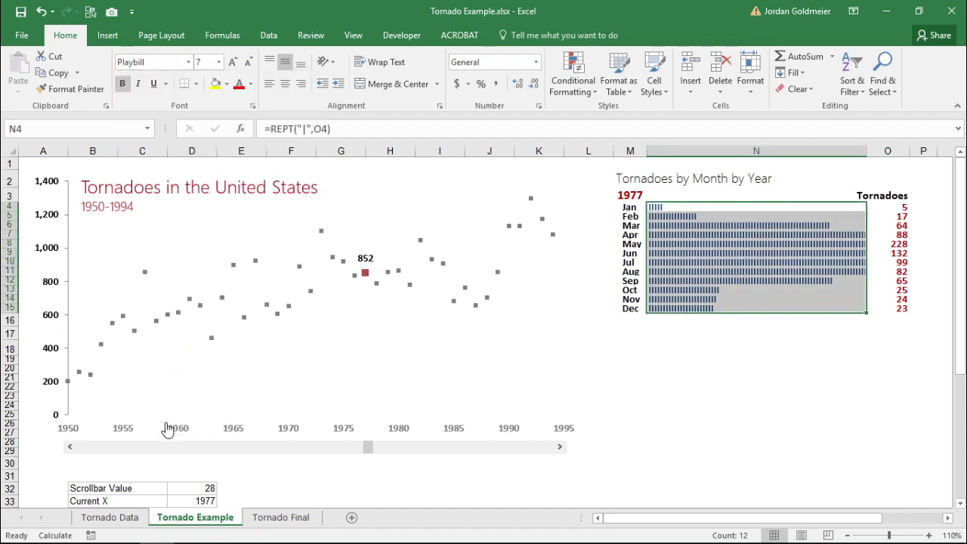
left_click(234, 61)
left_click(763, 287)
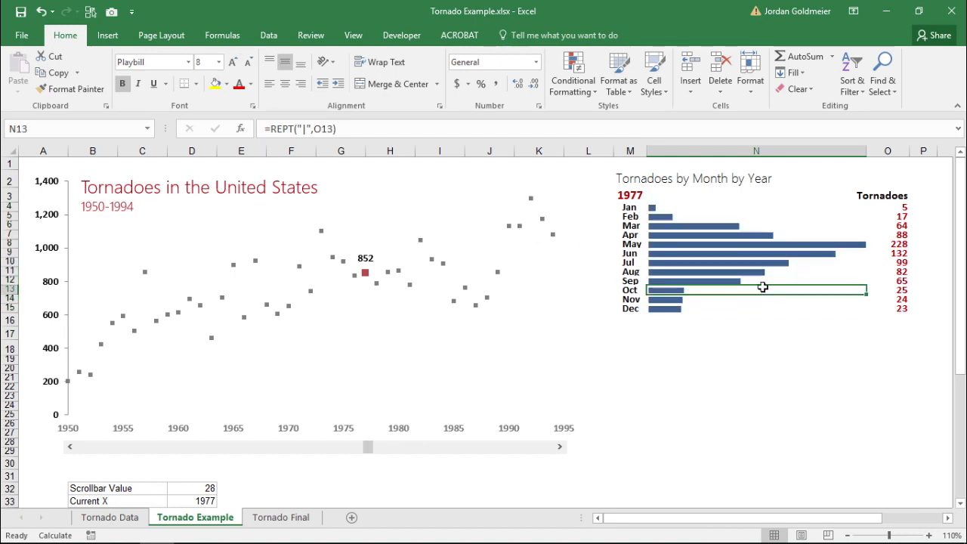
Check several monthly bar cells in column N and narrow the column slightly
left_click(711, 214)
left_click(694, 206)
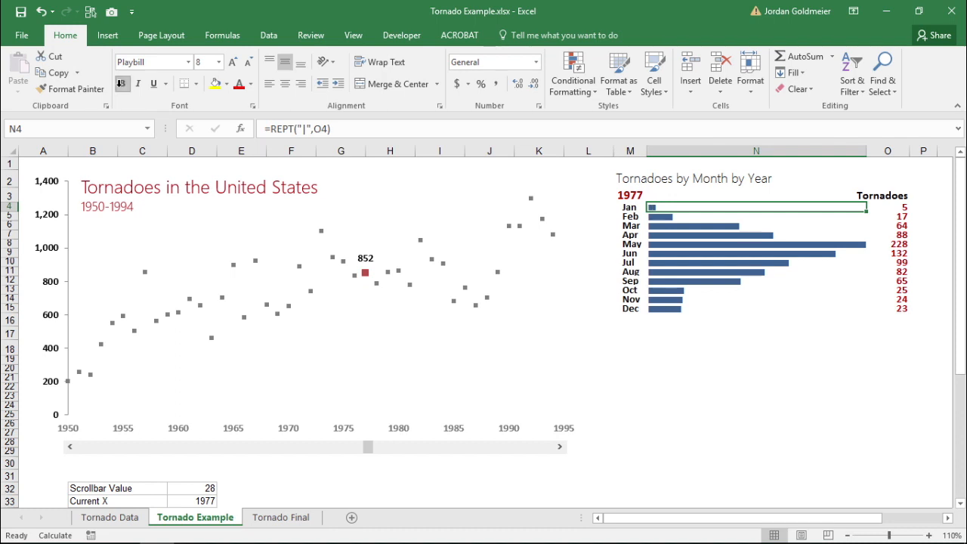
left_click(714, 300)
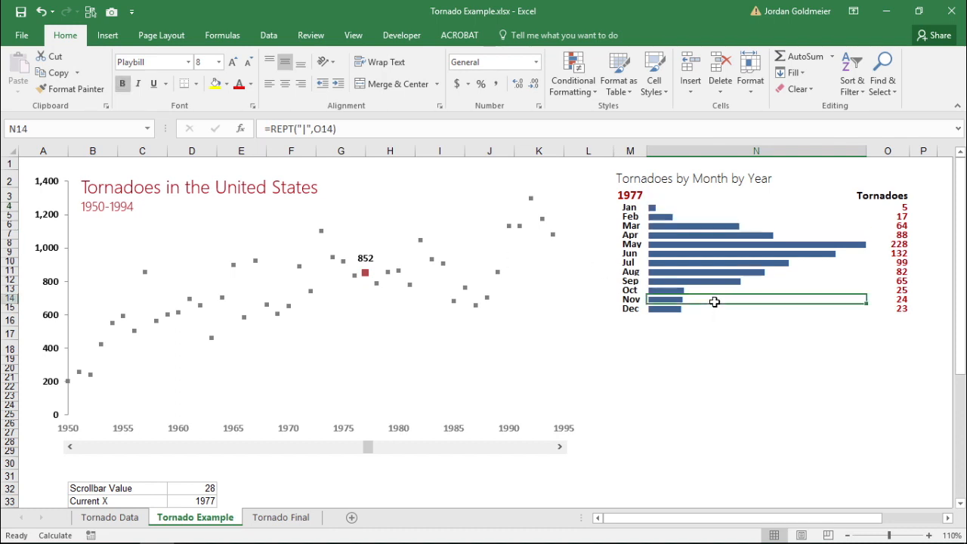
left_click(840, 245)
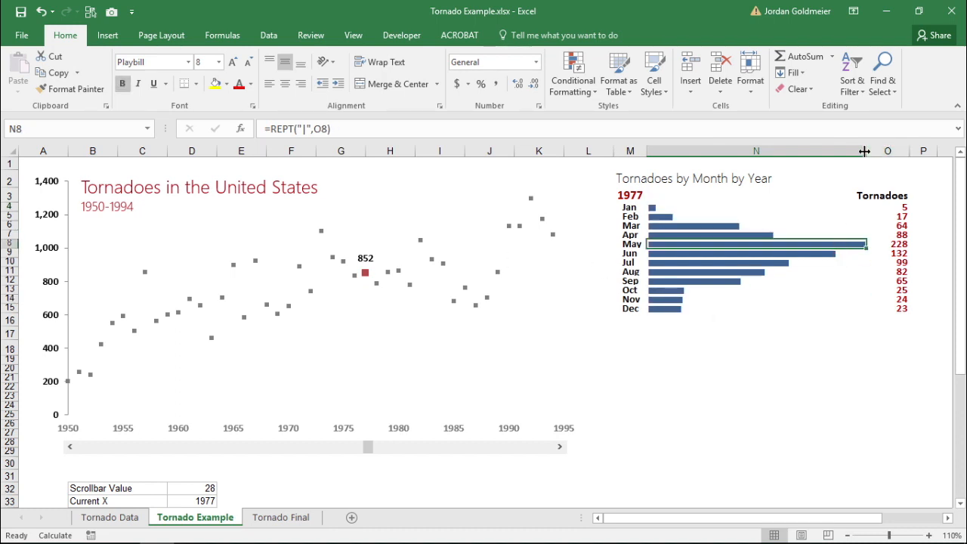
mouse_move(863, 151)
left_mouse_down()
mouse_move(929, 153)
mouse_move(831, 155)
mouse_move(851, 152)
left_mouse_up()
left_click(763, 282)
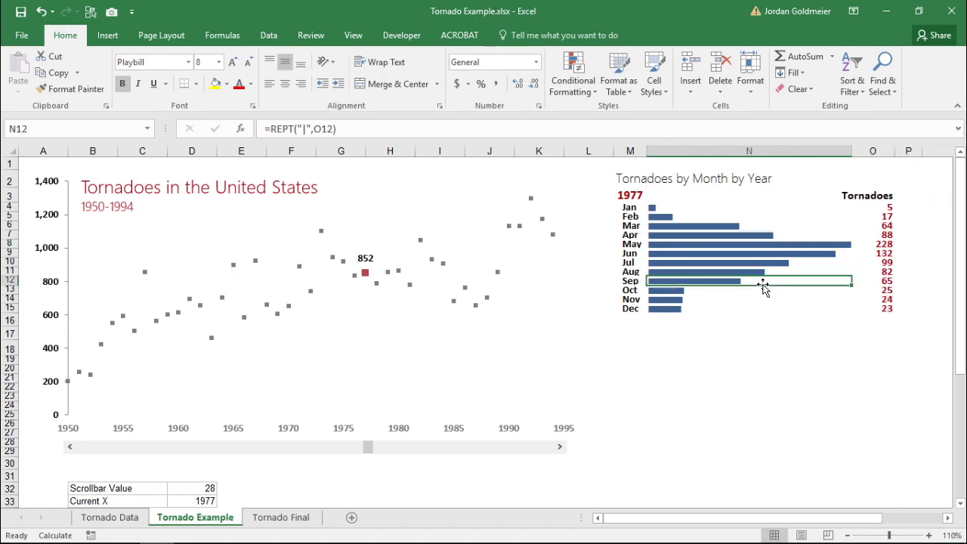
Advance the chart's scroll bar by three years to 1980 to check the monthly bars
left_click(559, 448)
left_click(560, 447)
left_click(559, 447)
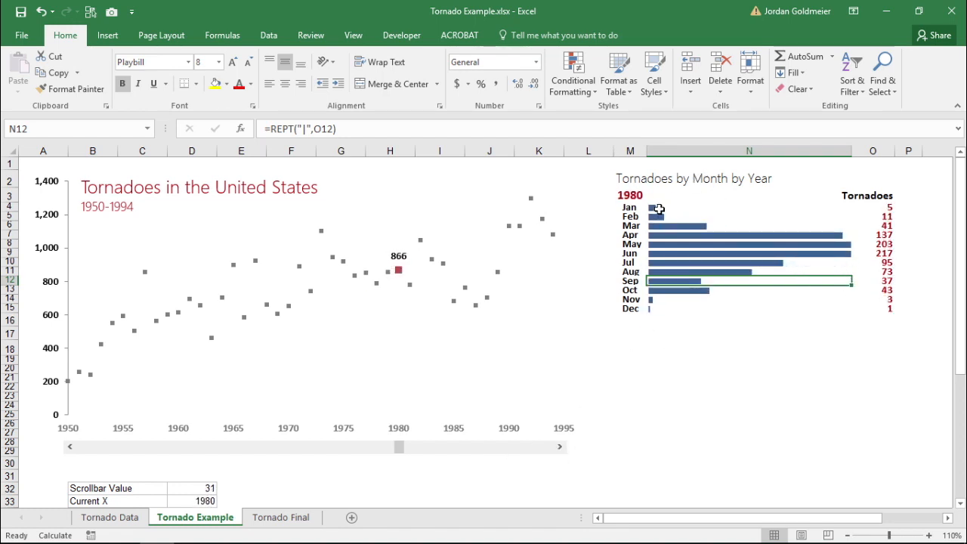
Scale the bars by changing N4 to =REPT("|",O4/3) and fill the formula down to N15
left_click(659, 209)
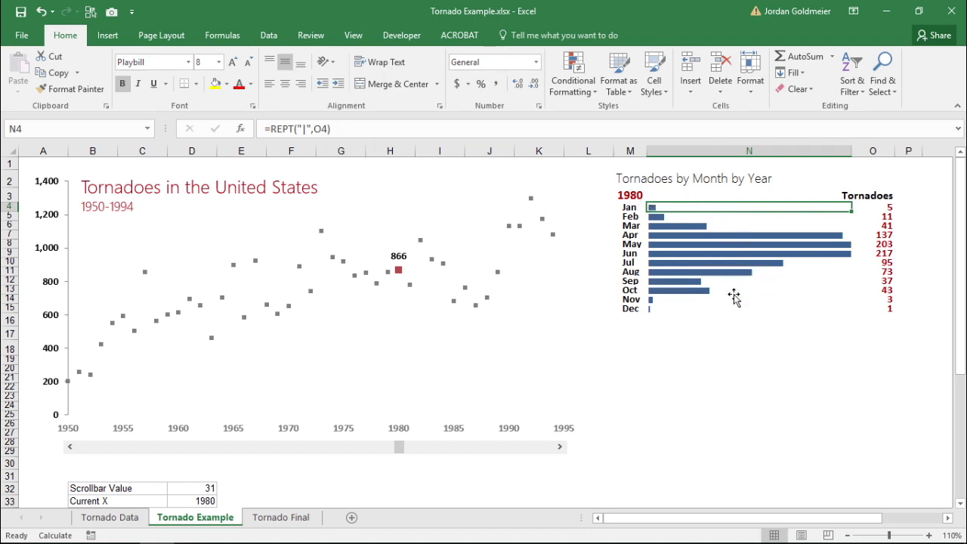
left_click(326, 128)
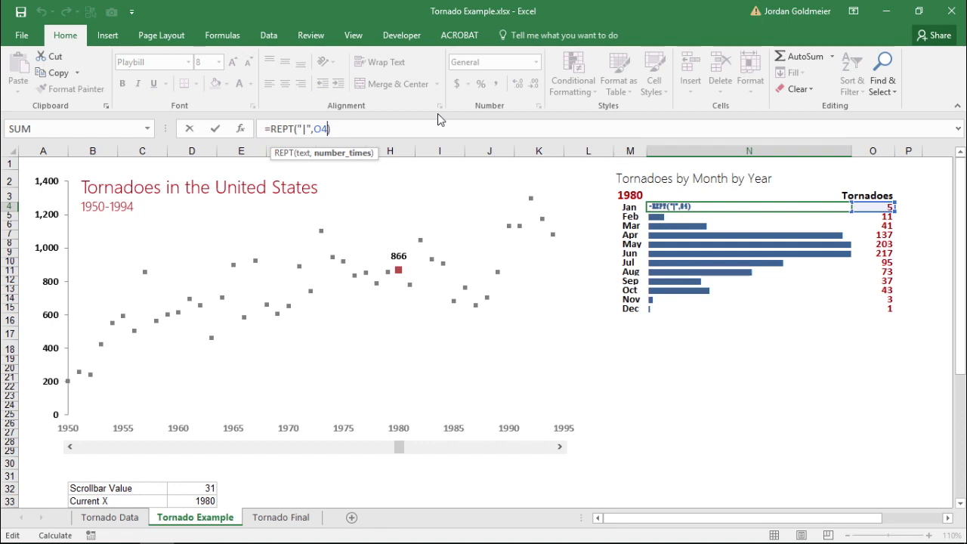
key("Return")
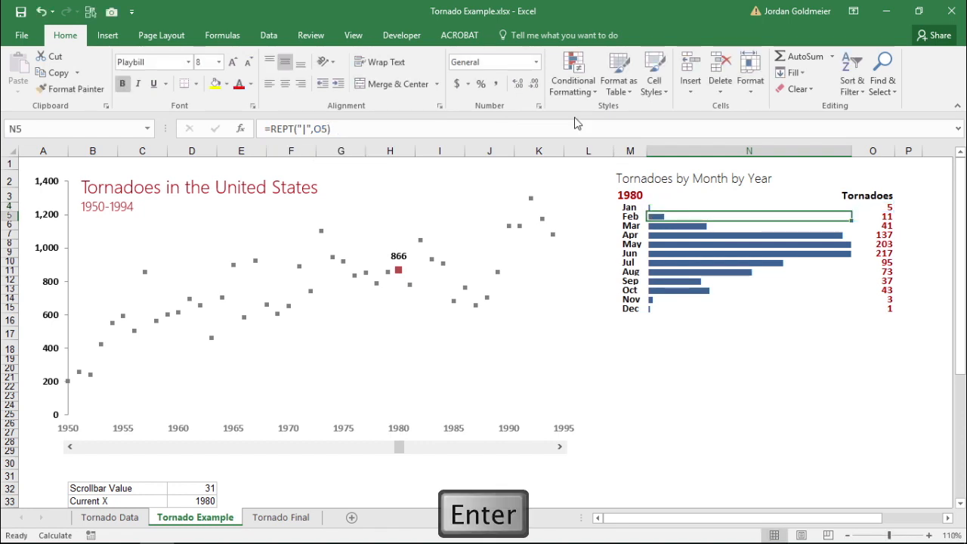
left_click(743, 198)
left_click(762, 206)
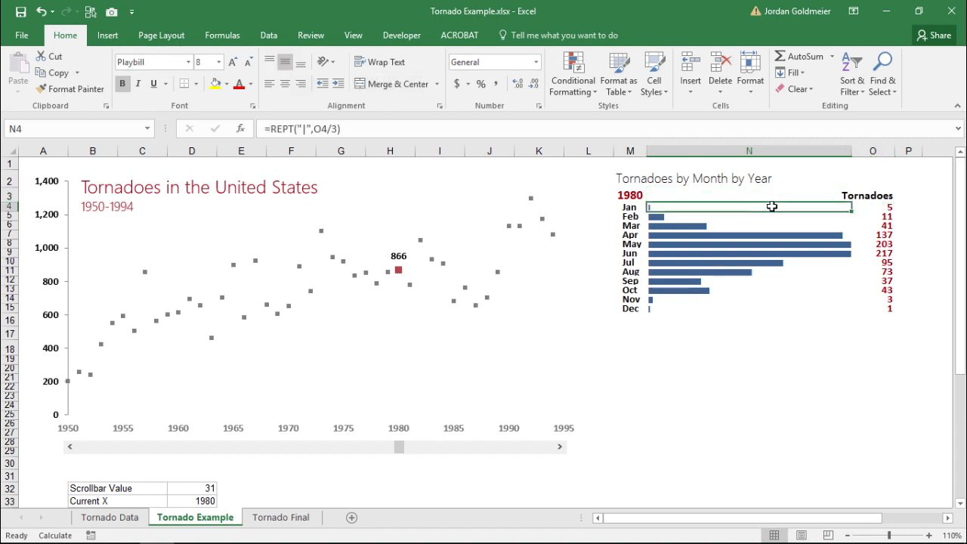
double_click(851, 212)
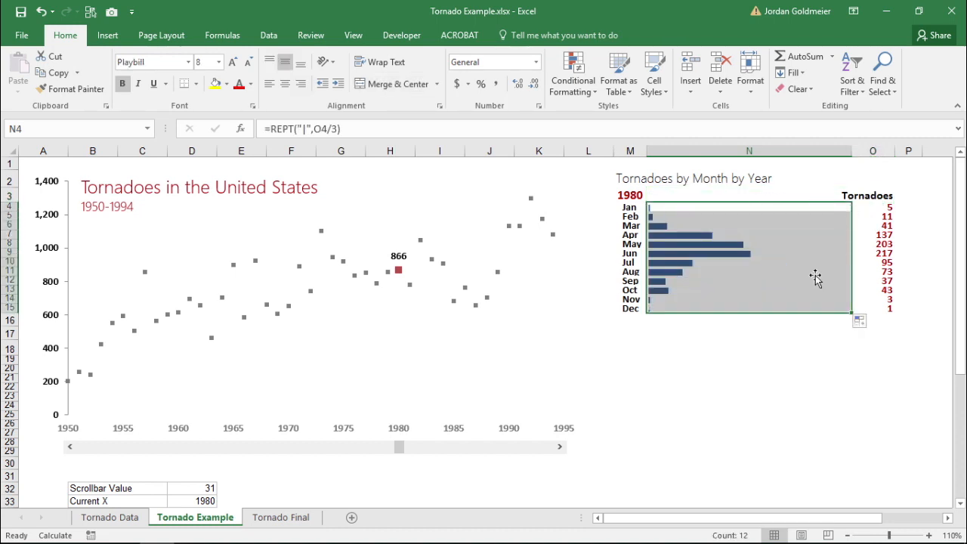
Check the scaled bars by moving the chart's scroll bar to 1970, 1960 and back to 1980
left_click(636, 360)
left_click(333, 447)
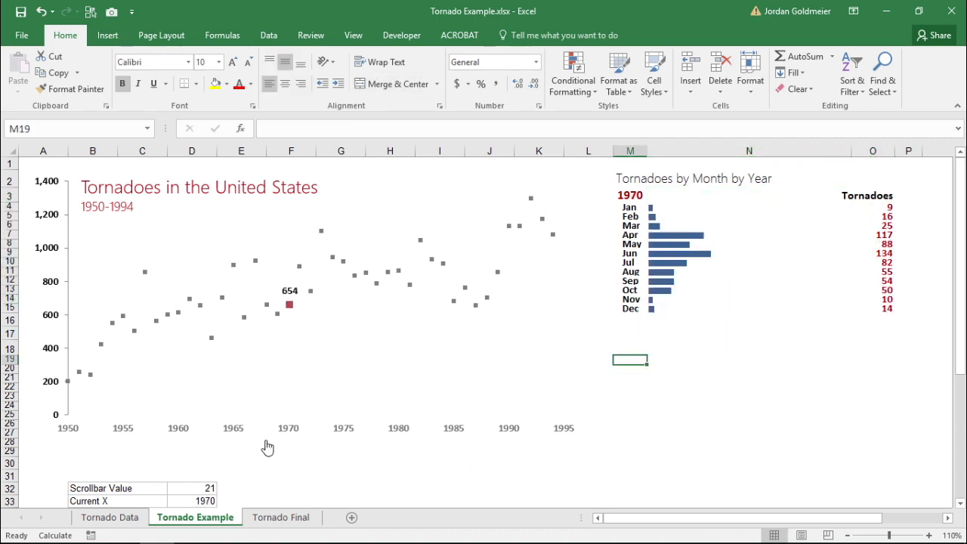
left_click(248, 448)
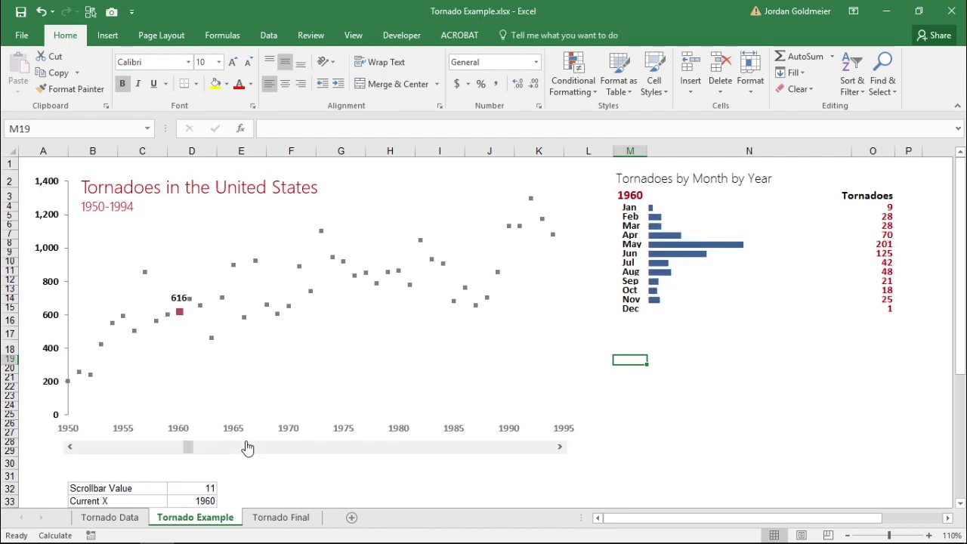
left_click(412, 451)
left_click(493, 458)
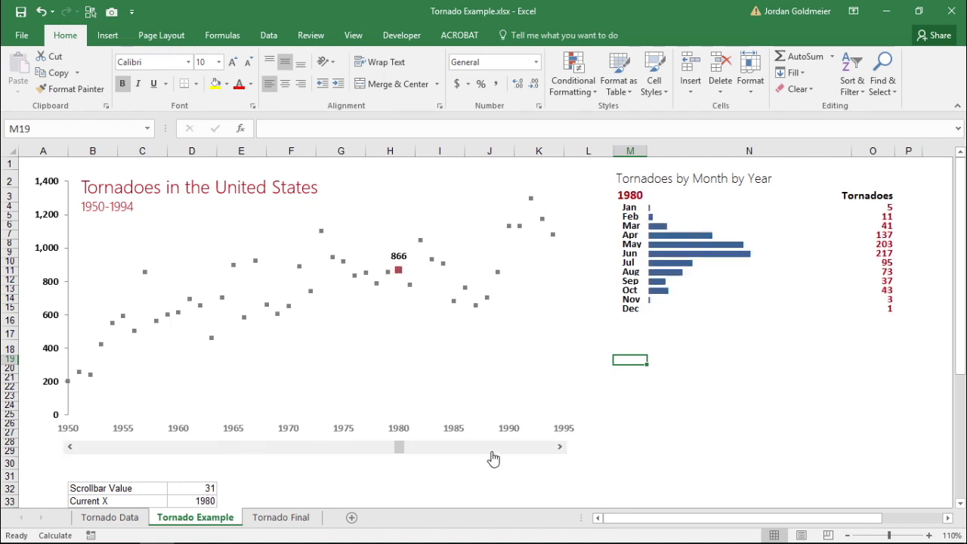
Inspect the Tornadoes header and several bar cells, and move the chart's scroll bar to 1990 and back to 1970
left_click(677, 238)
left_click(665, 201)
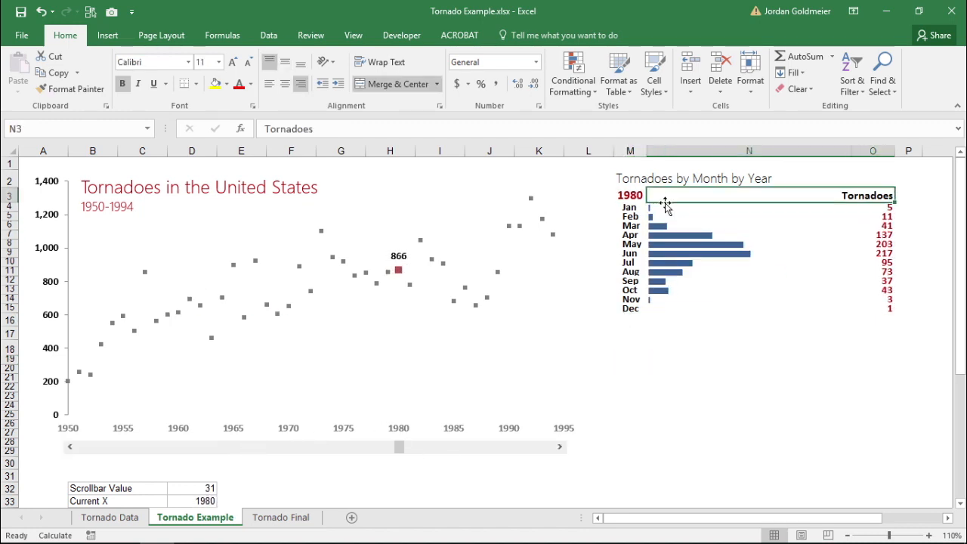
left_click(721, 272)
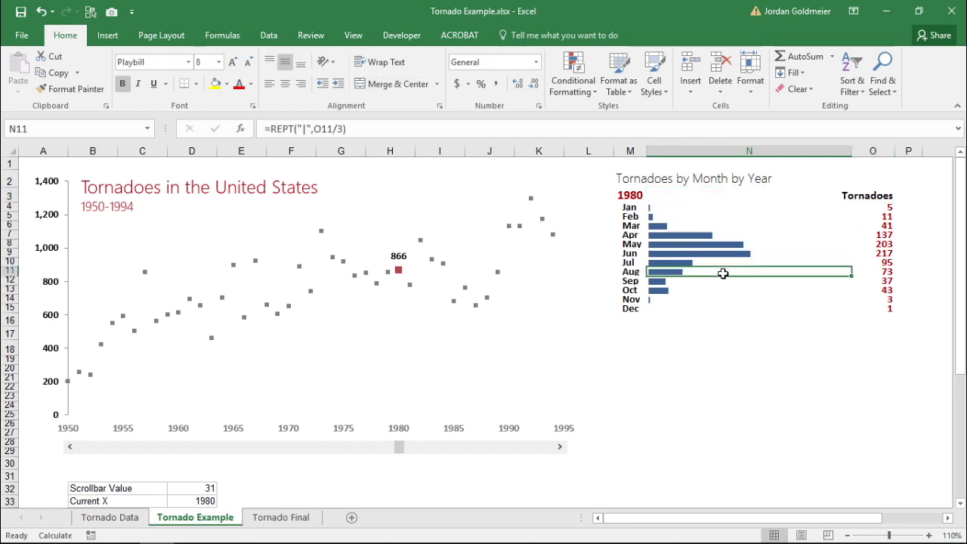
left_click(699, 307)
left_click(486, 448)
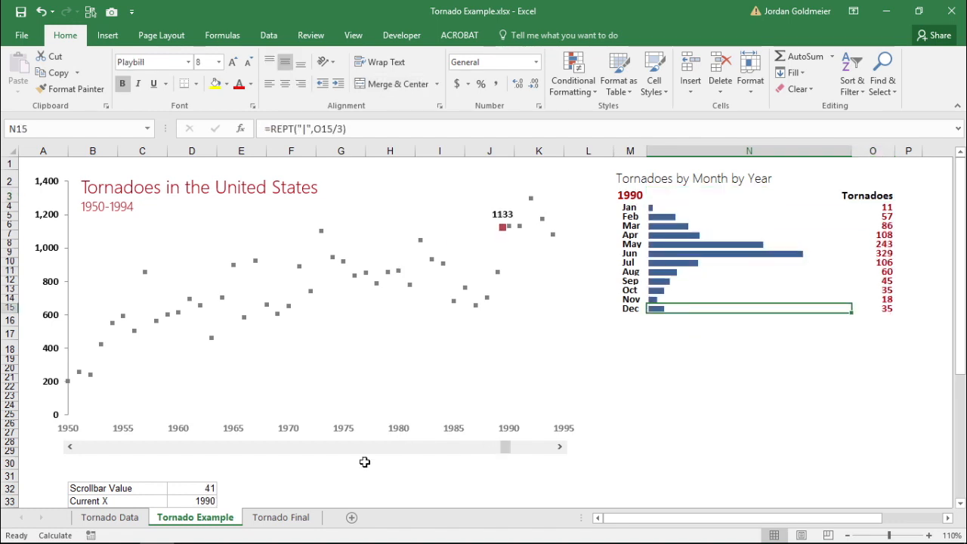
left_click(272, 454)
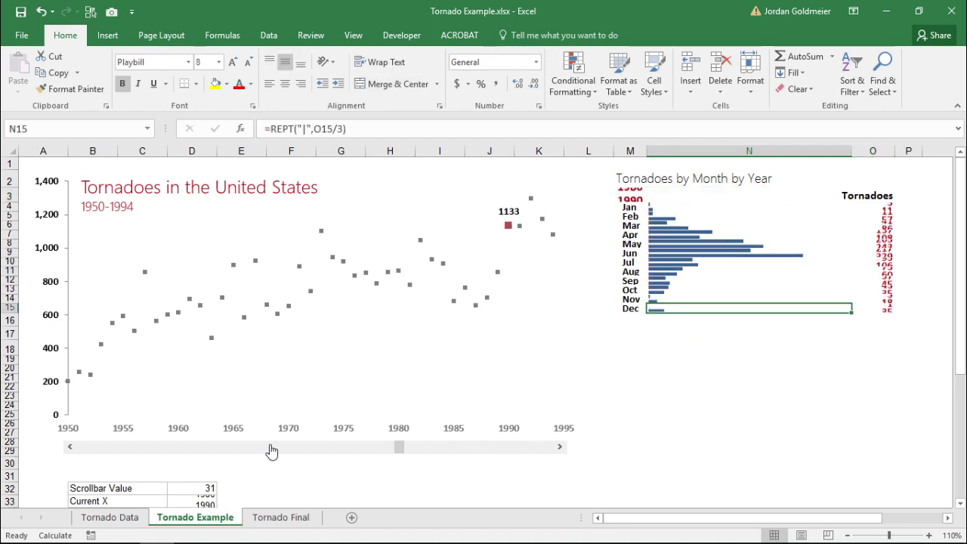
left_click(153, 450)
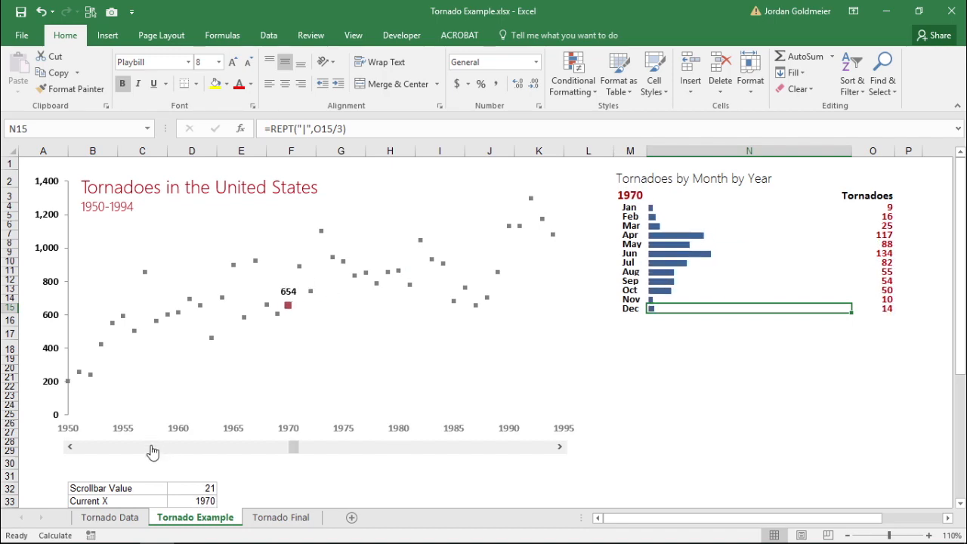